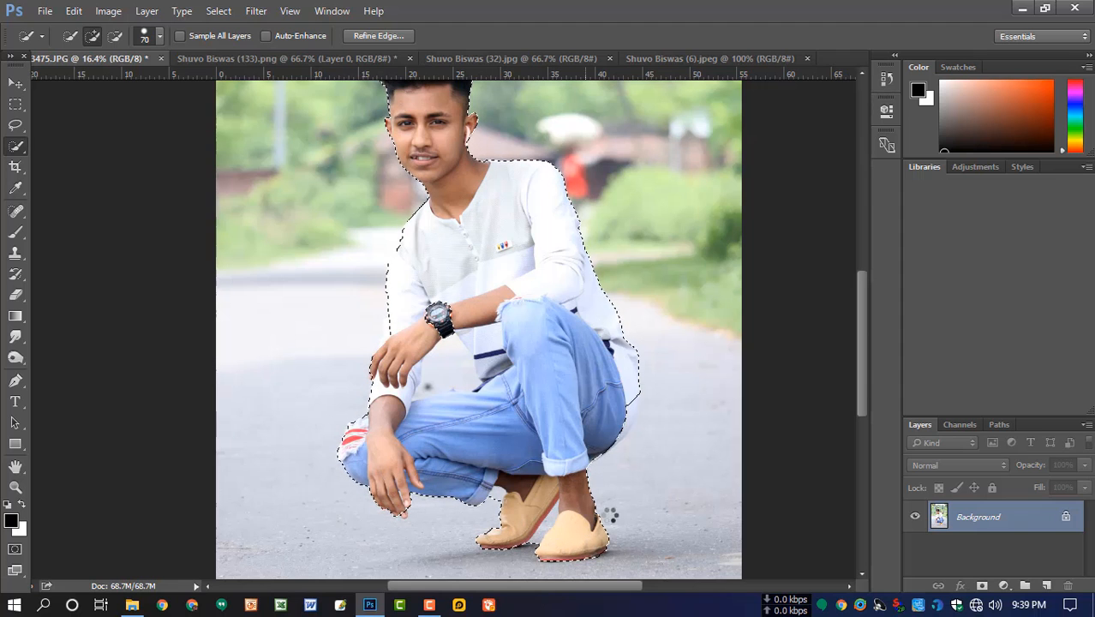
- Extend the quick selection along the shirt hem behind the man's hip
drag(607, 438, 631, 414)
scroll(514, 360, up, 2)
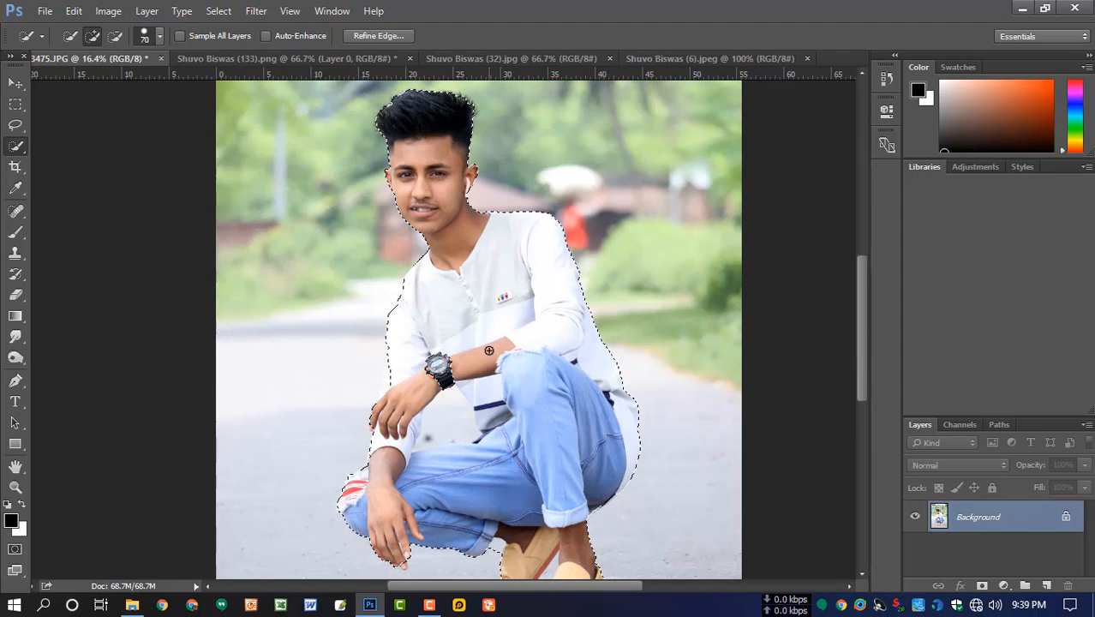
scroll(448, 236, up, 5)
- Add the wristwatch and its surrounding area to the selection with the Polygonal Lasso tool
right_click(14, 125)
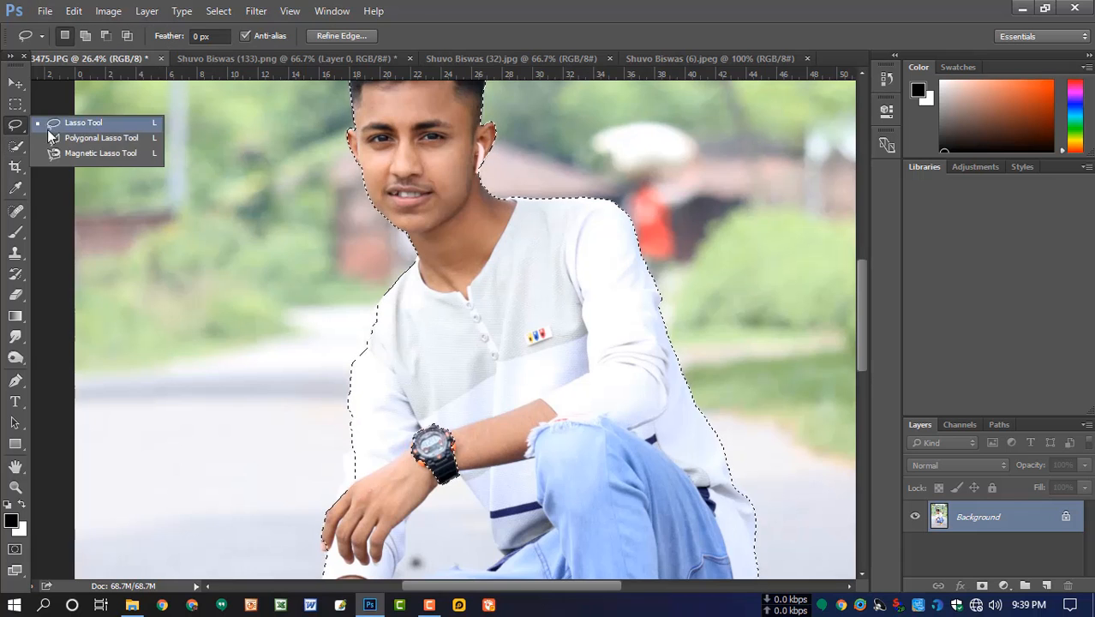
click(120, 142)
scroll(513, 361, down, 2)
click(511, 367)
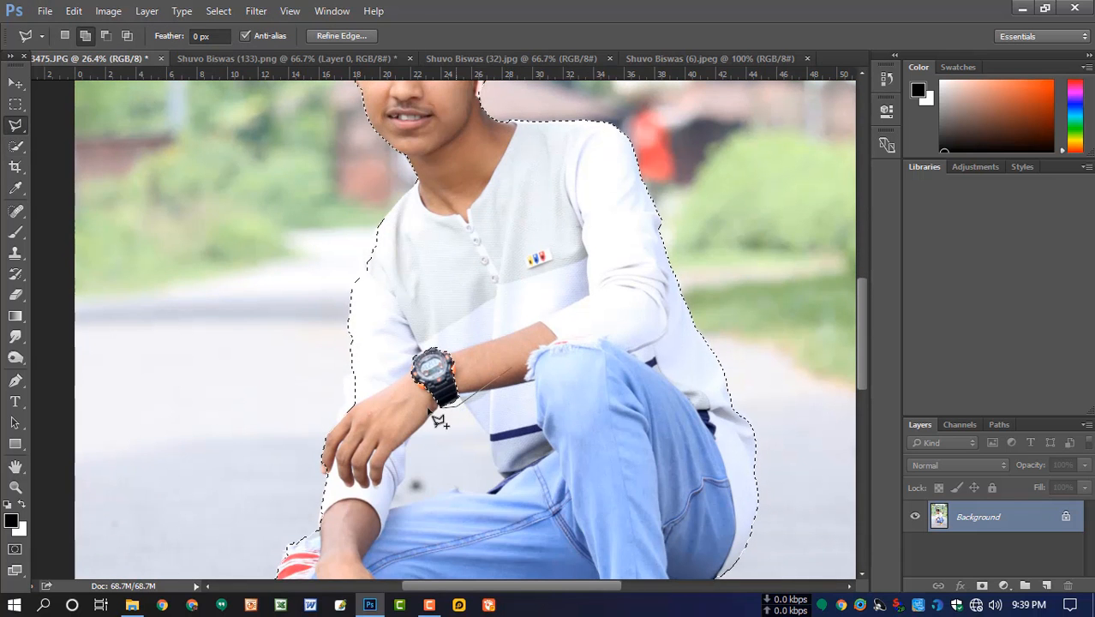
click(513, 367)
drag(517, 360, 516, 245)
shift+click(466, 295)
click(392, 290)
click(391, 224)
click(457, 216)
click(467, 294)
- Add the missed fingertip of the lower hand to the selection with the Polygonal Lasso
mouse_move(506, 333)
mouse_down()
mouse_move(506, 282)
mouse_move(438, 213)
mouse_up()
ctrl+click(432, 359)
ctrl+click(432, 359)
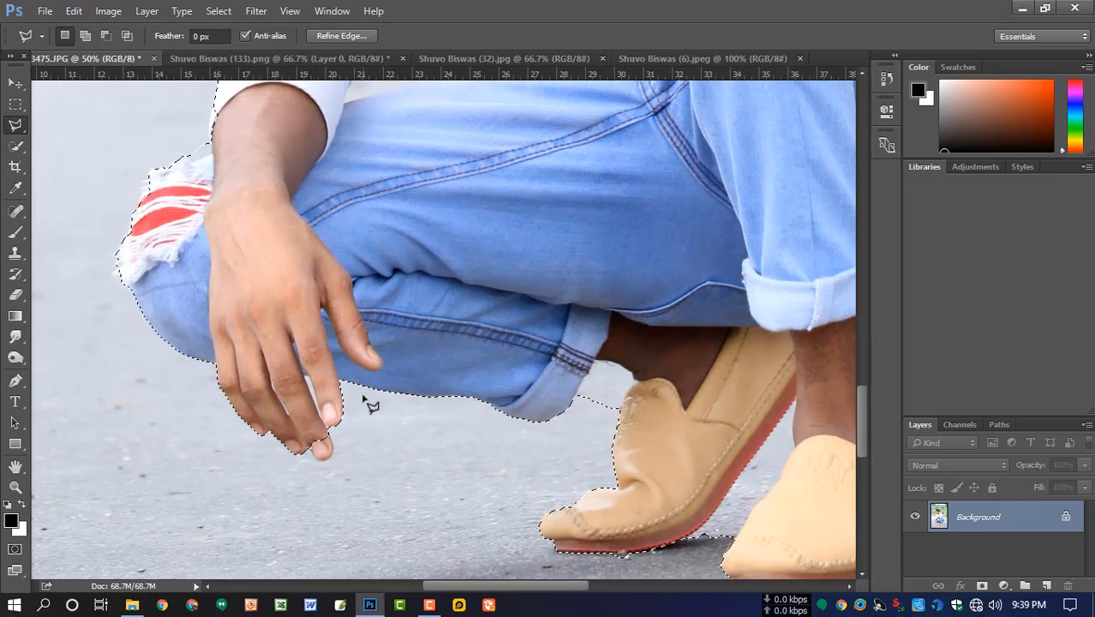
shift+click(328, 428)
click(323, 463)
click(310, 443)
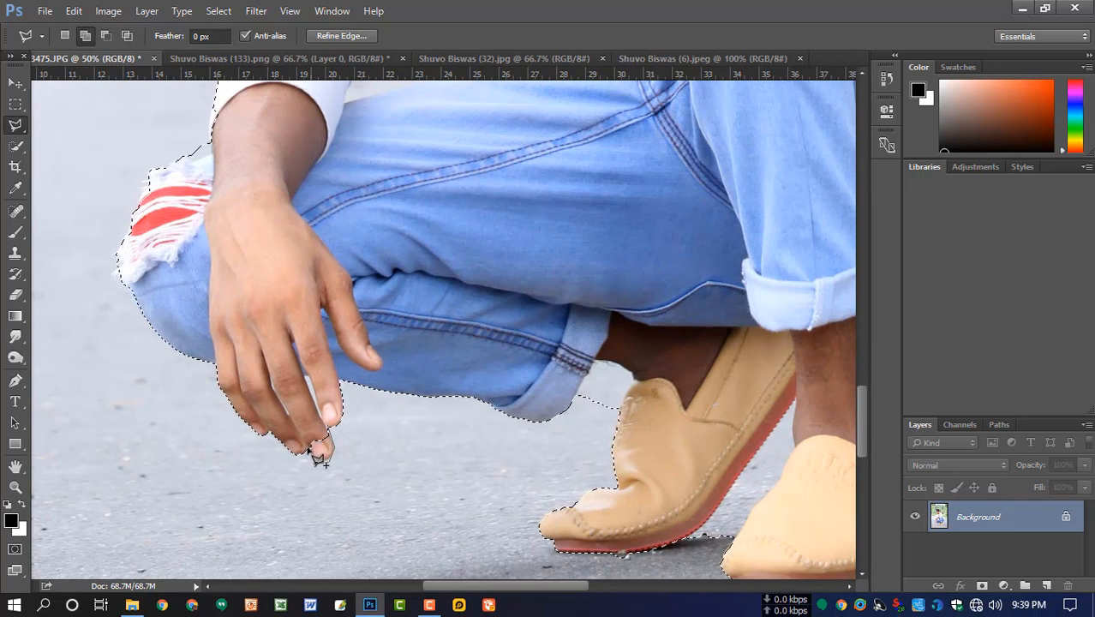
click(329, 428)
- Subtract the road visible between the two shoes from the selection, tracing the red sole, ankle and front shoe
mouse_move(438, 383)
mouse_down()
mouse_move(432, 420)
mouse_move(320, 329)
mouse_up()
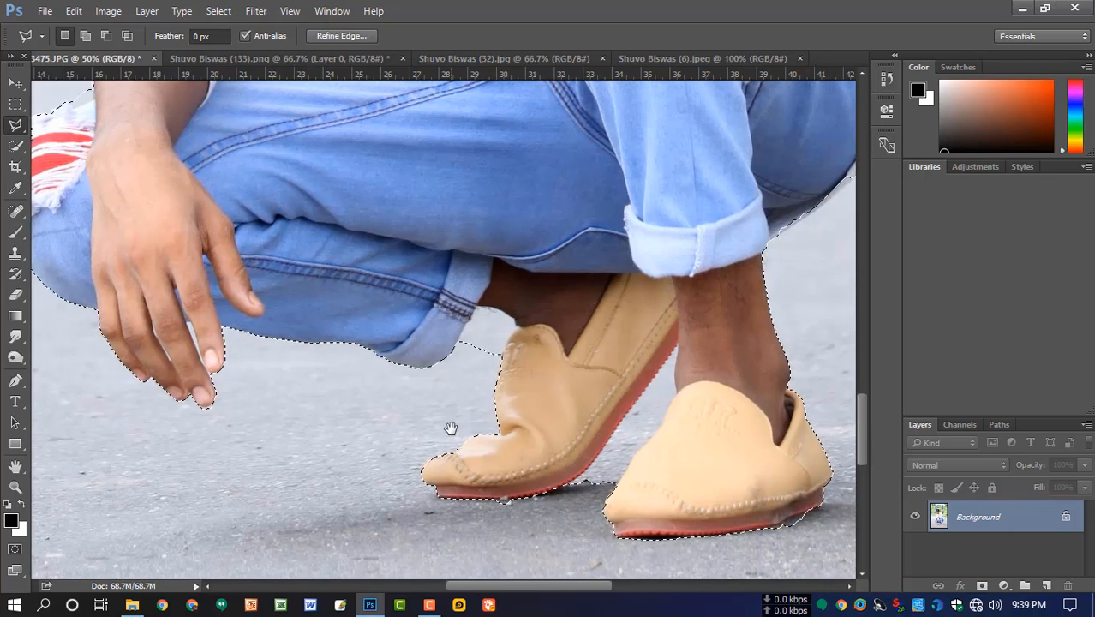
drag(450, 429, 401, 414)
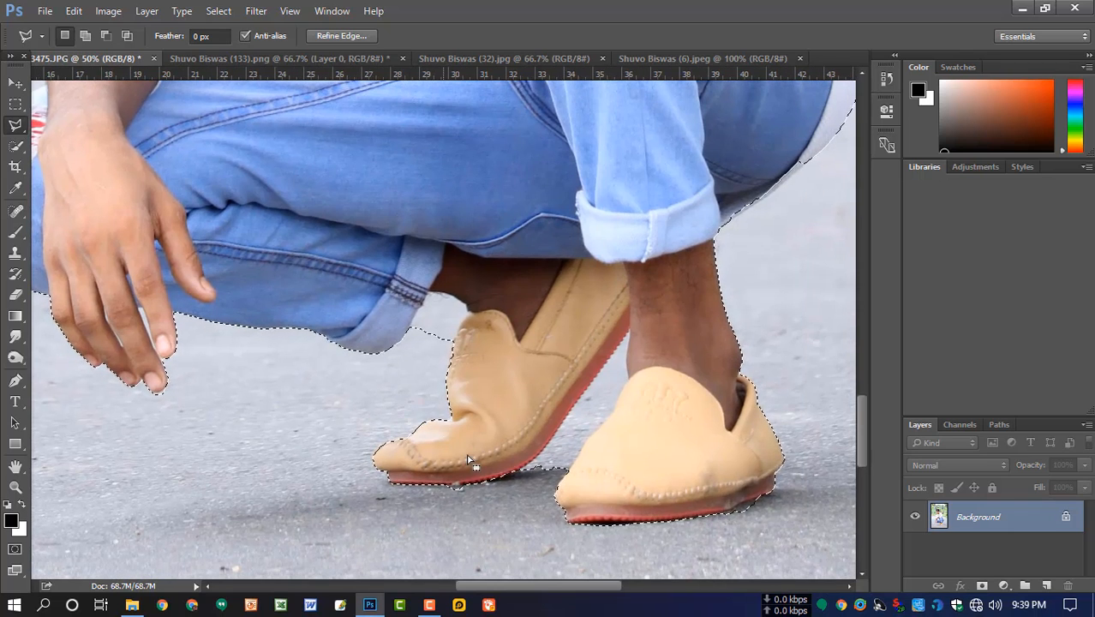
click(518, 473)
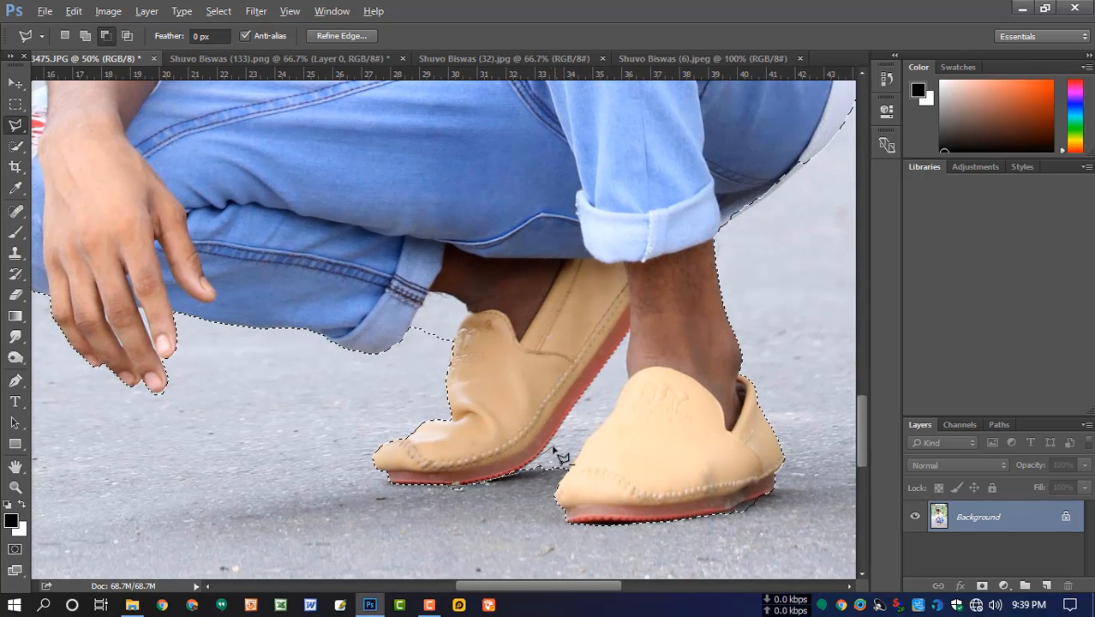
click(550, 447)
click(562, 424)
click(599, 373)
click(632, 333)
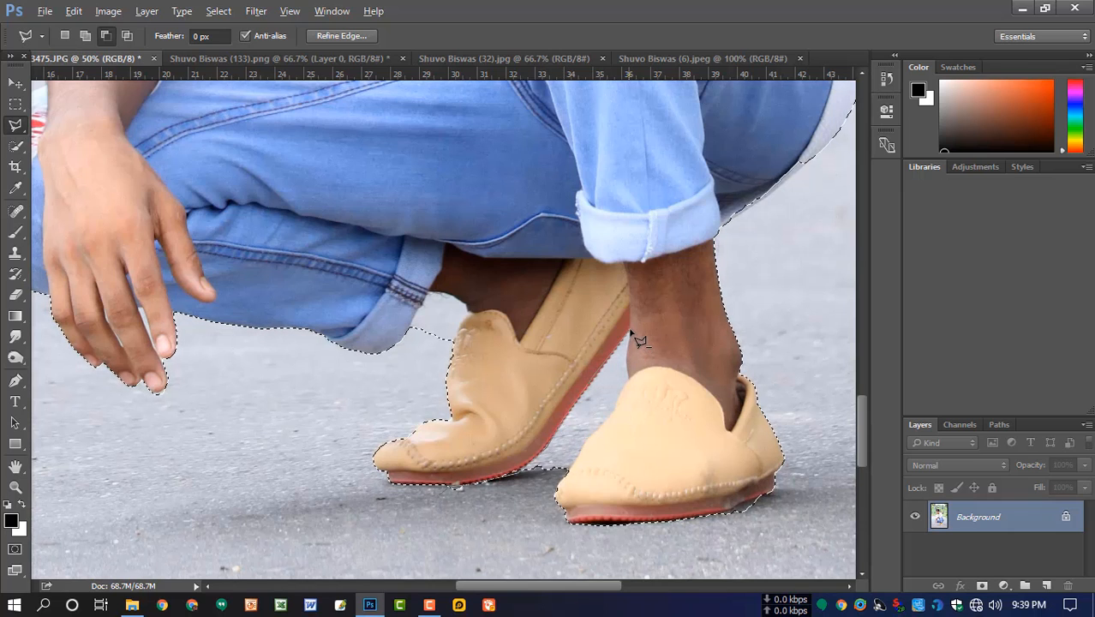
click(627, 355)
click(627, 378)
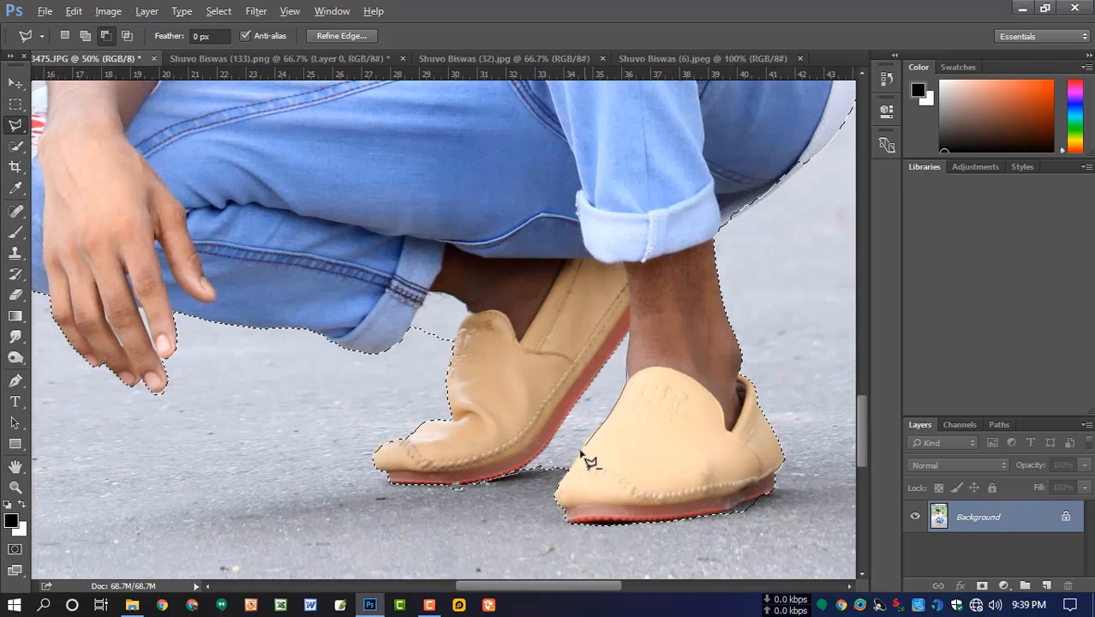
- Subtract the small background gap between the rear trouser cuff and the shoe from the selection
drag(715, 514, 587, 472)
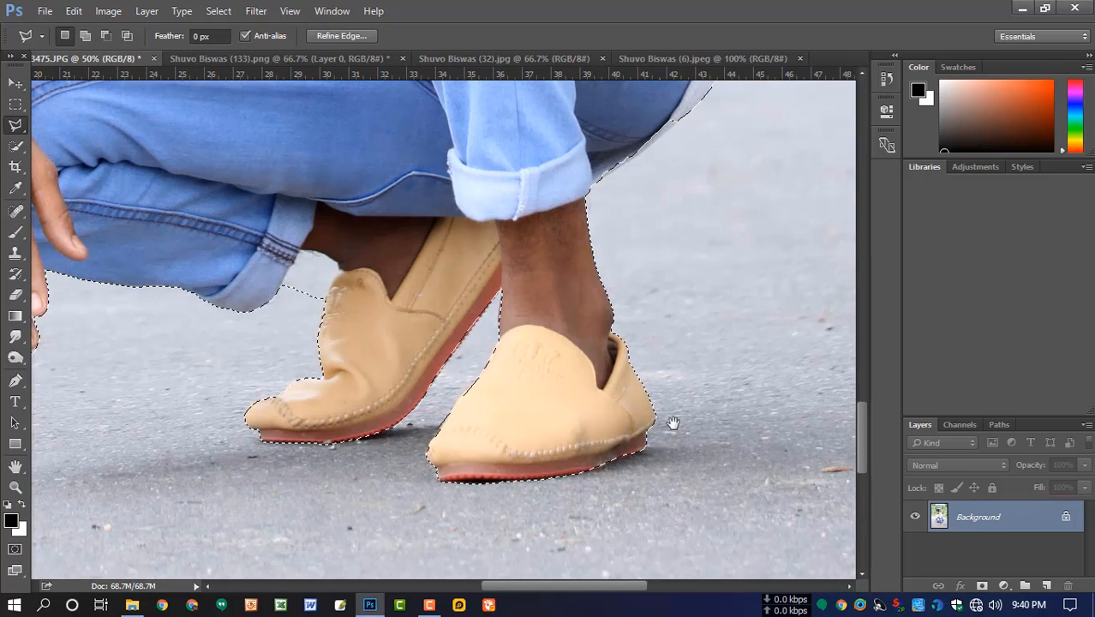
drag(672, 404, 619, 536)
alt+click(245, 461)
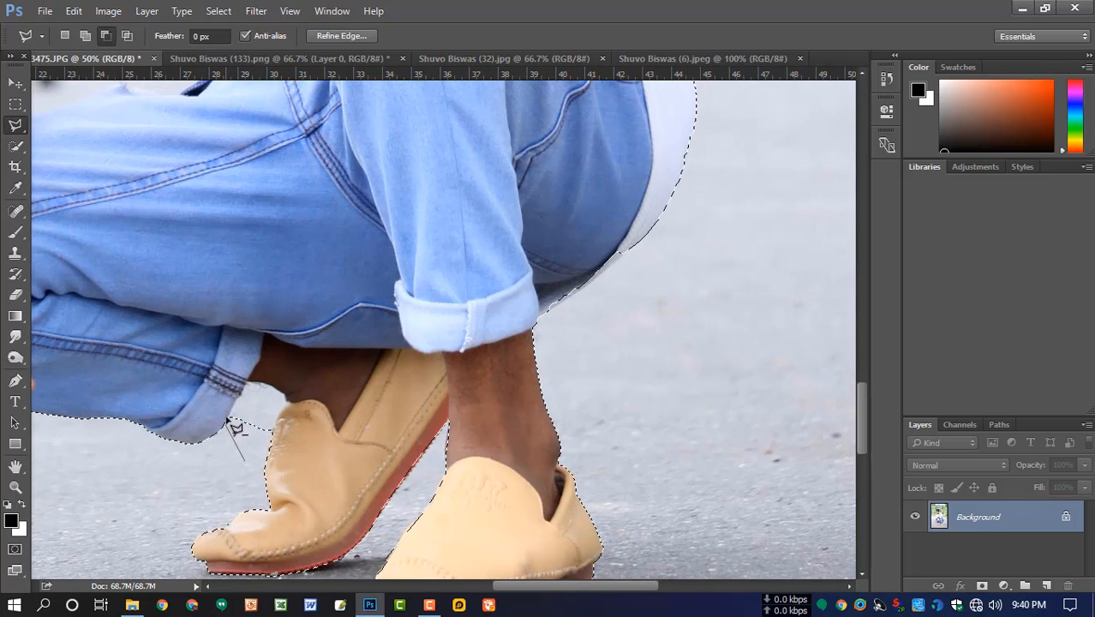
click(228, 420)
click(247, 383)
click(278, 392)
click(281, 406)
click(271, 432)
click(244, 461)
- Add the missed edge between the front trouser cuff and the seat of the jeans to the selection
drag(568, 333, 523, 458)
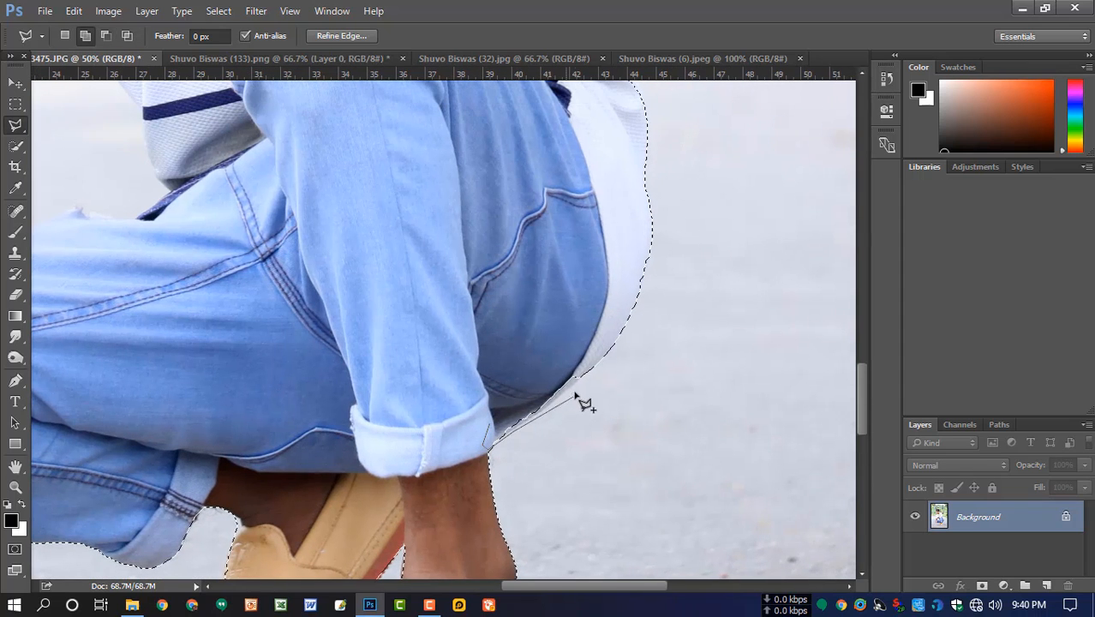
click(575, 388)
click(595, 352)
click(490, 423)
- Add the missed edges along the ripped knee and the upper hand's fingers to the selection
drag(661, 343, 588, 332)
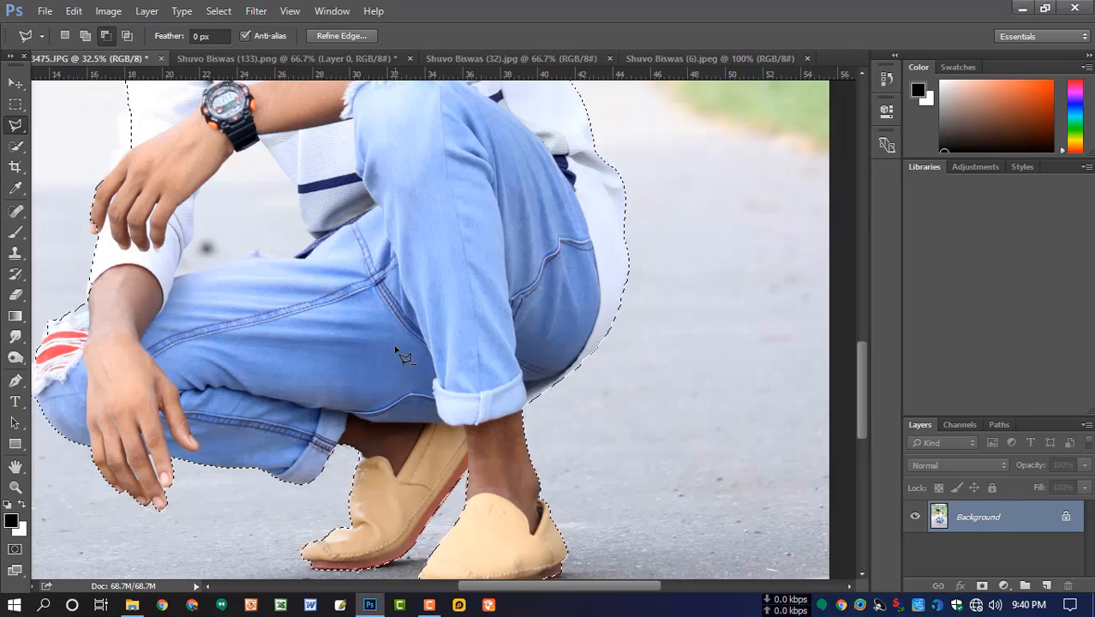
scroll(396, 351, down, 1)
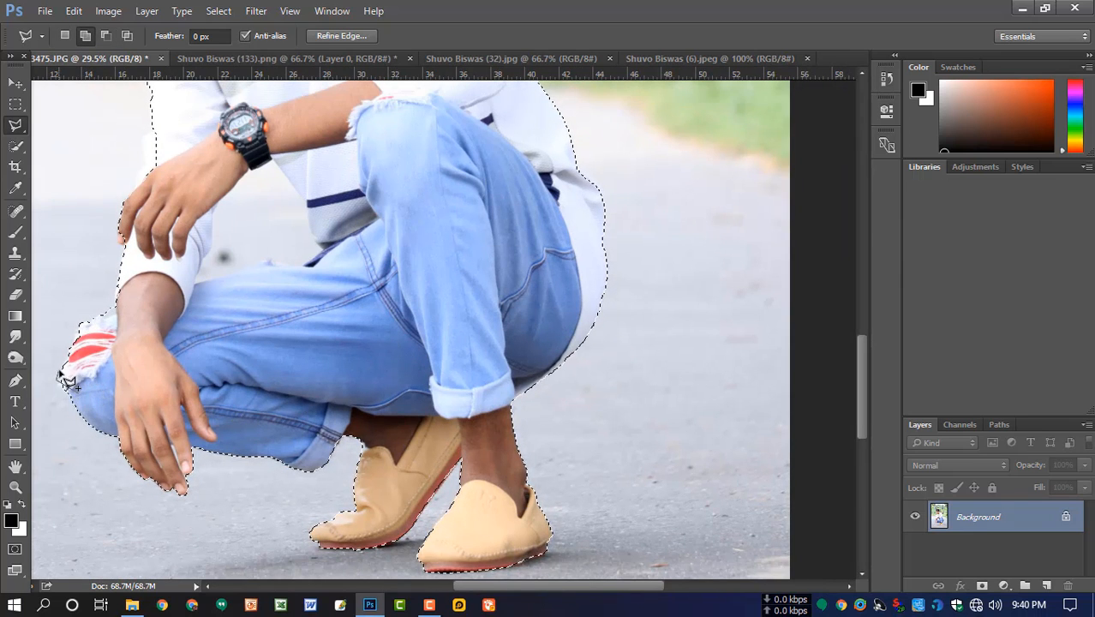
drag(189, 329, 179, 418)
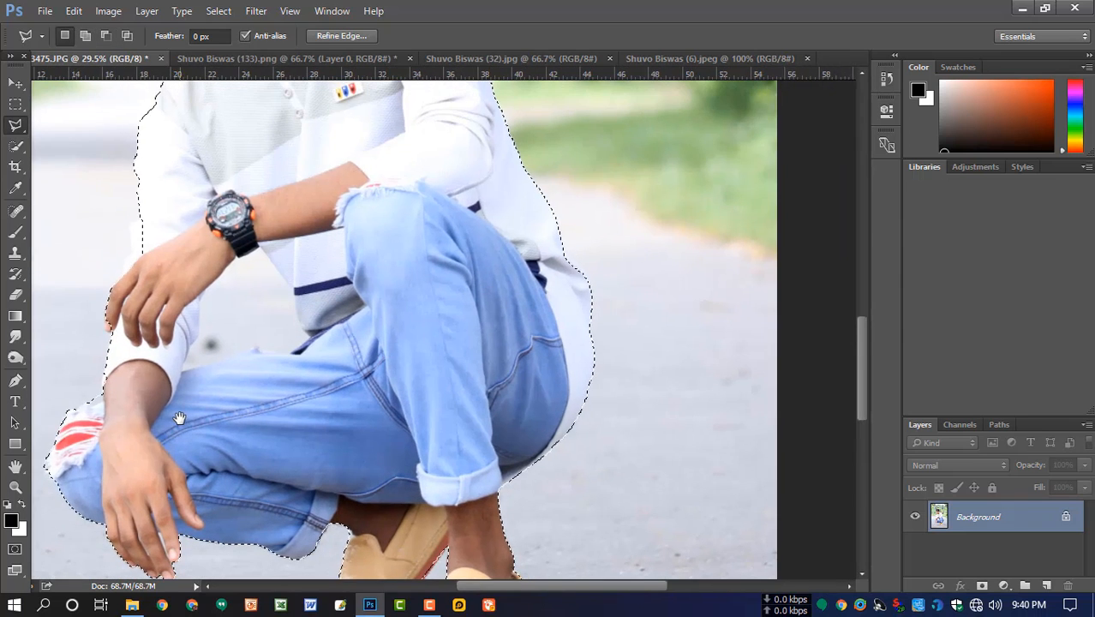
key(shift)
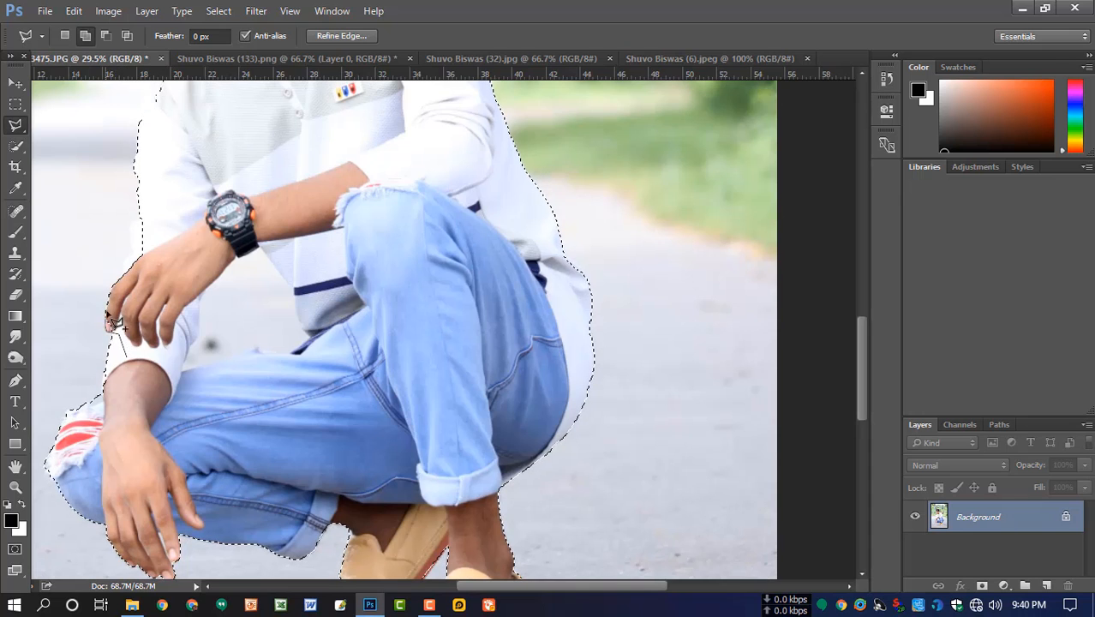
- Subtract the background enclosed by the thigh, shirt front, watch hand and sleeve from the selection
scroll(193, 408, up, 2)
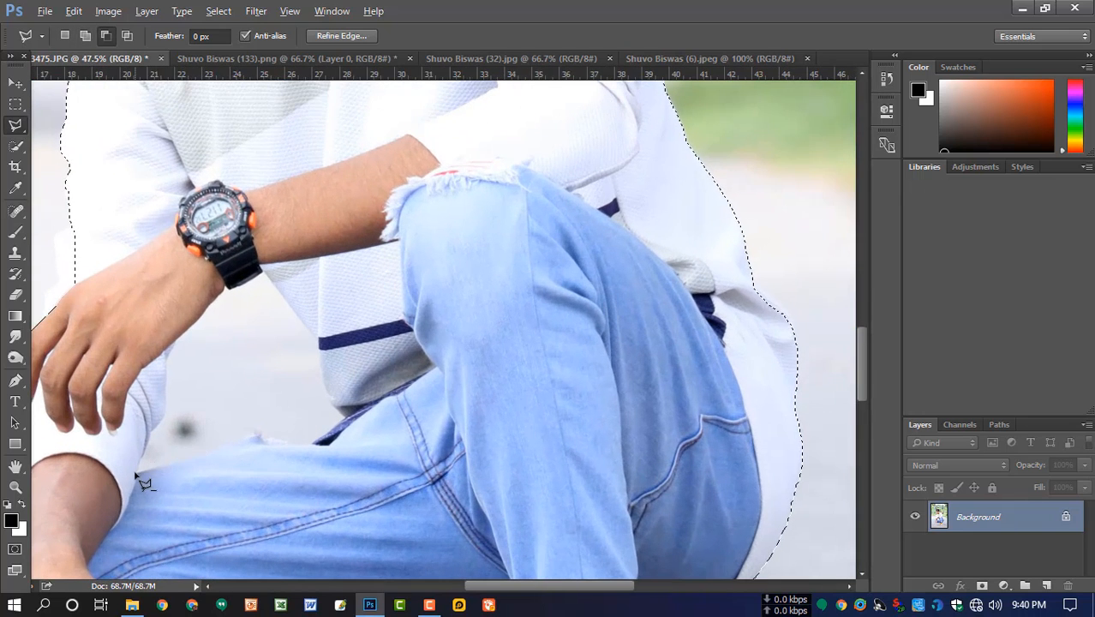
alt+click(135, 470)
click(257, 439)
click(306, 437)
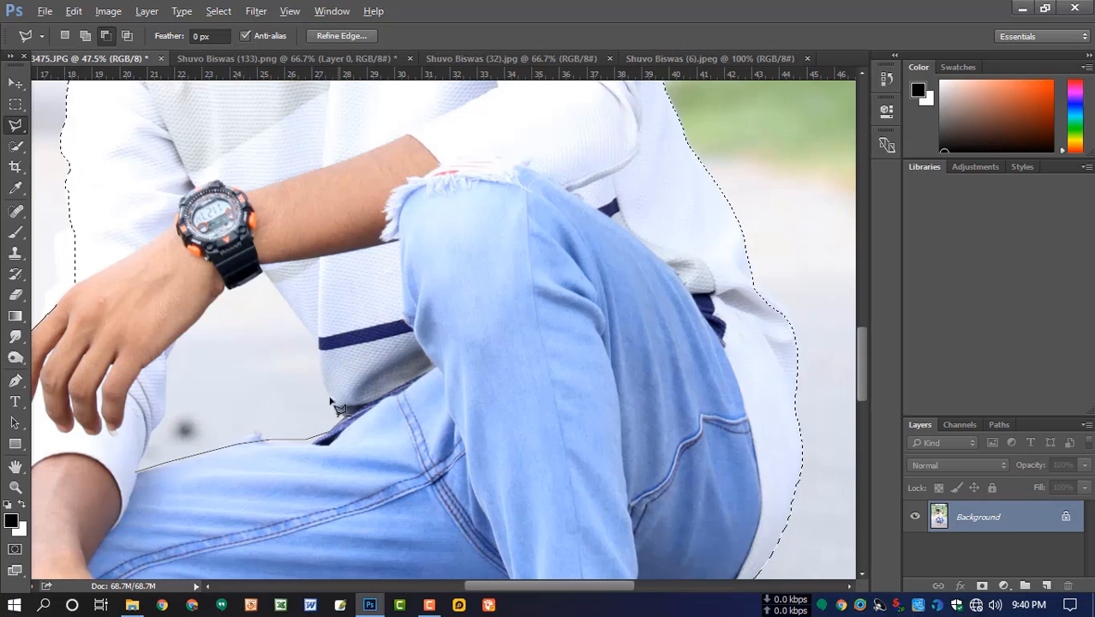
click(337, 415)
click(321, 377)
click(318, 338)
click(305, 315)
click(263, 275)
click(226, 286)
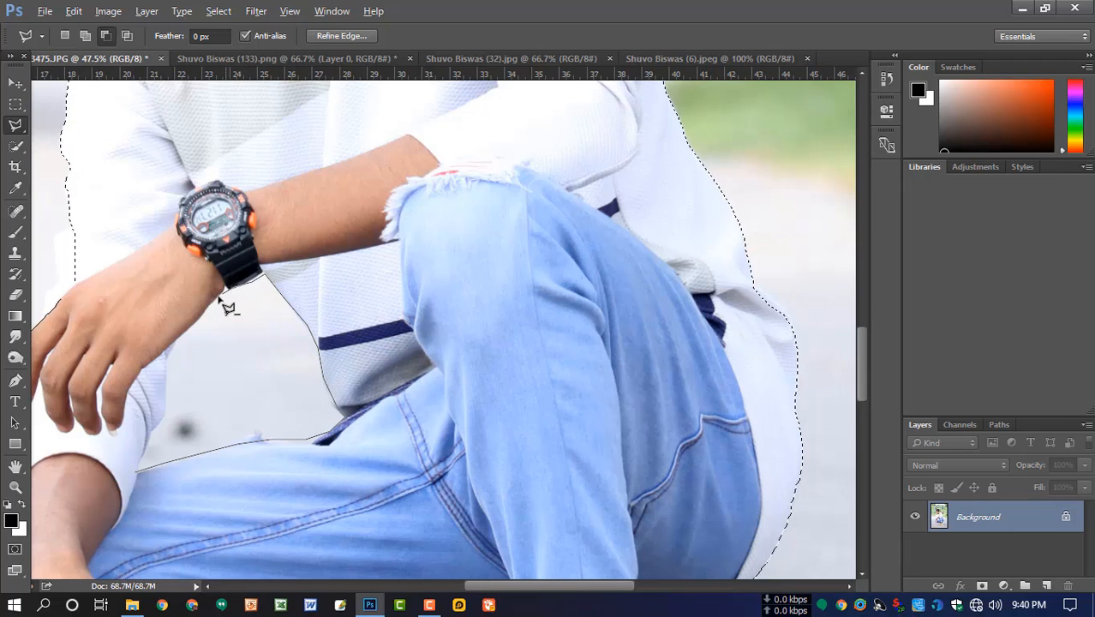
click(183, 339)
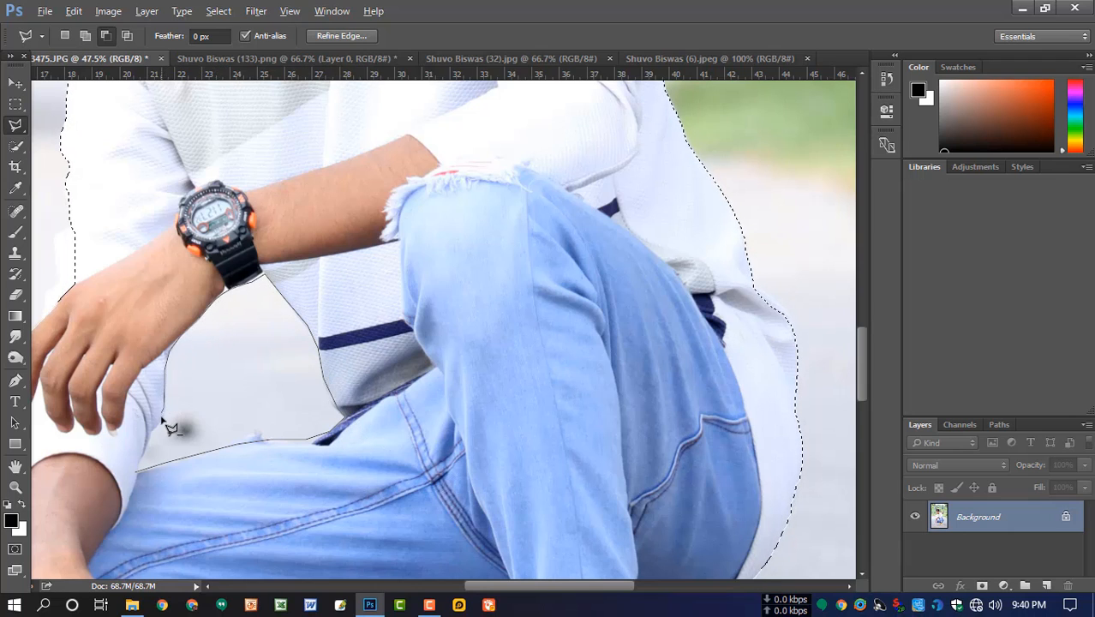
click(162, 418)
click(137, 471)
- Check the selection edge around the neck and earbud, and add the missed temple edge above the ear
drag(319, 335, 418, 484)
mouse_move(385, 163)
mouse_down()
mouse_move(393, 220)
mouse_move(369, 355)
mouse_move(372, 520)
mouse_up()
scroll(391, 299, up, 3)
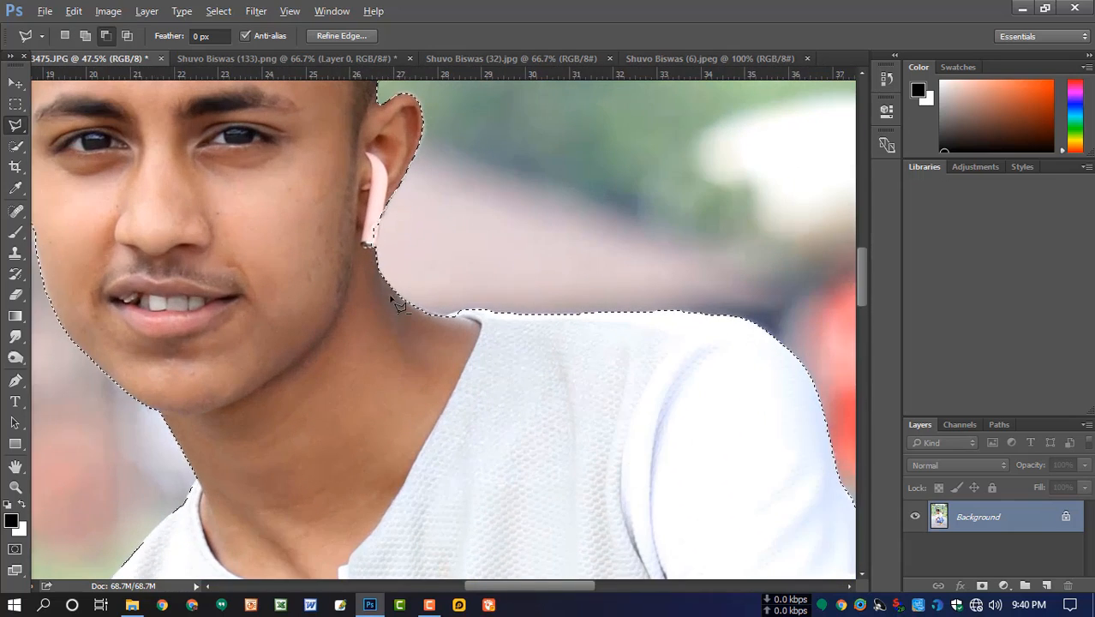
key(shift)
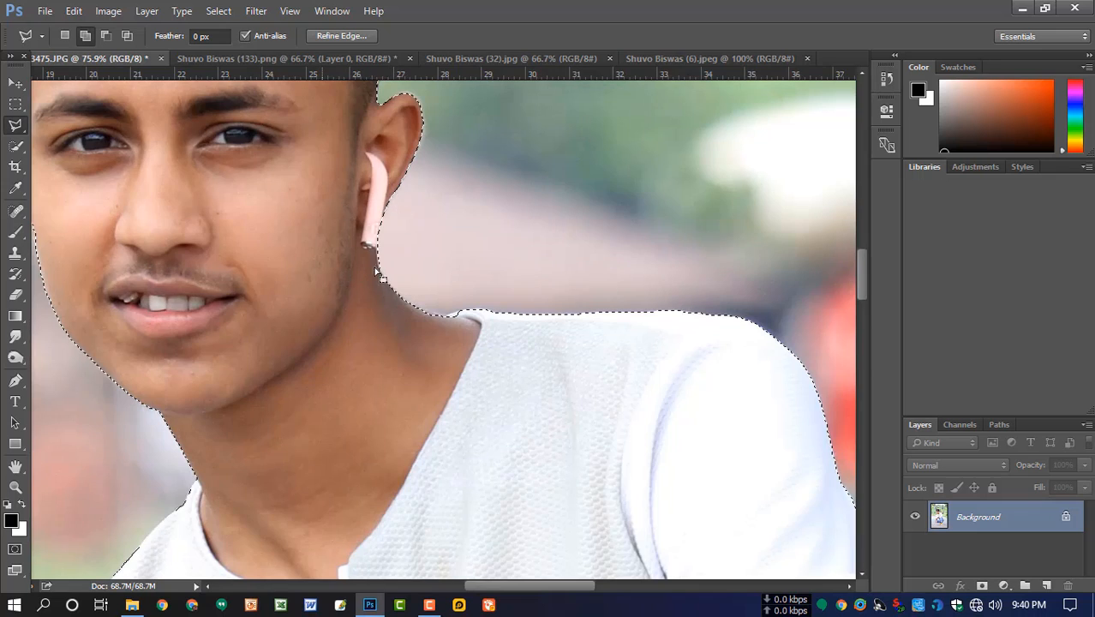
drag(391, 206, 562, 408)
mouse_move(332, 139)
mouse_down()
mouse_move(432, 241)
mouse_move(469, 452)
mouse_move(453, 362)
mouse_up()
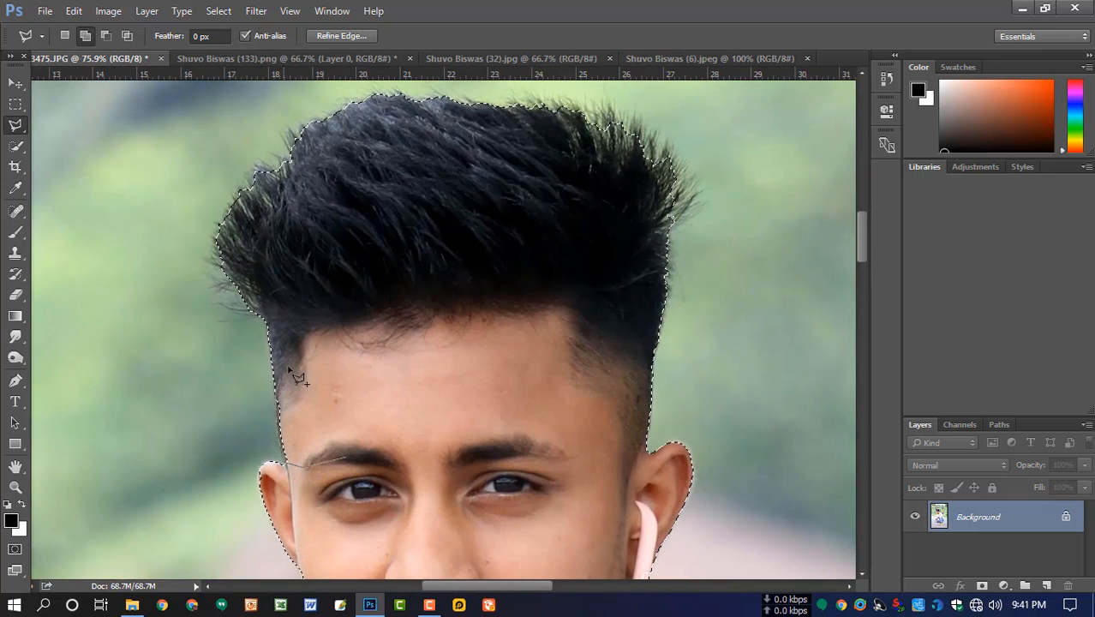
drag(373, 437, 349, 501)
- Add the hair's outer edge to the selection by tracing around the hairstyle with the Polygonal Lasso
drag(479, 411, 402, 389)
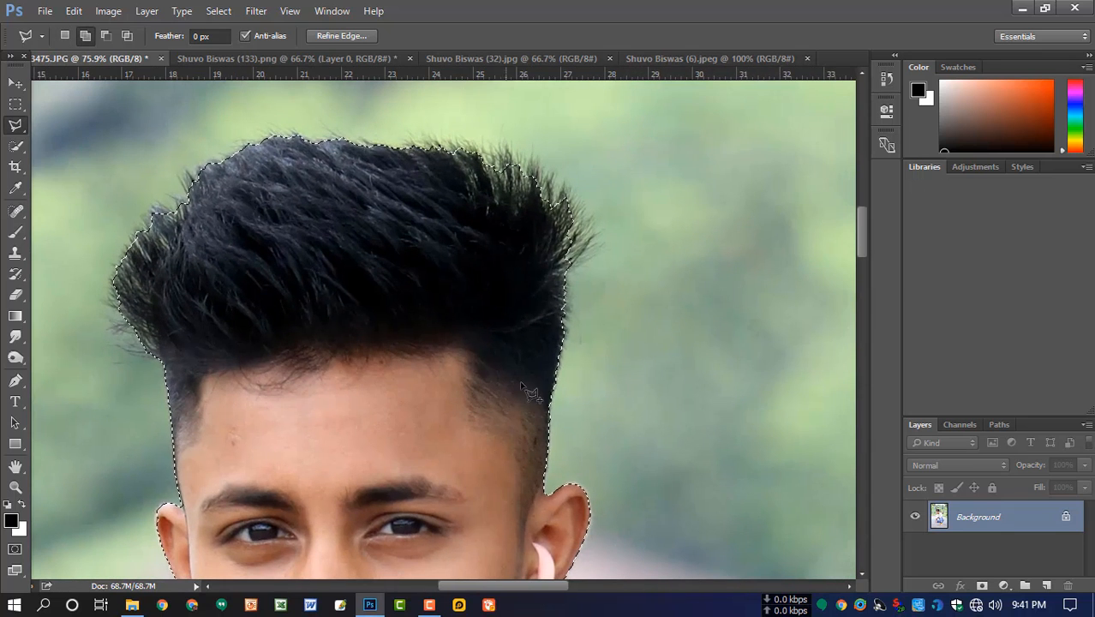
click(571, 303)
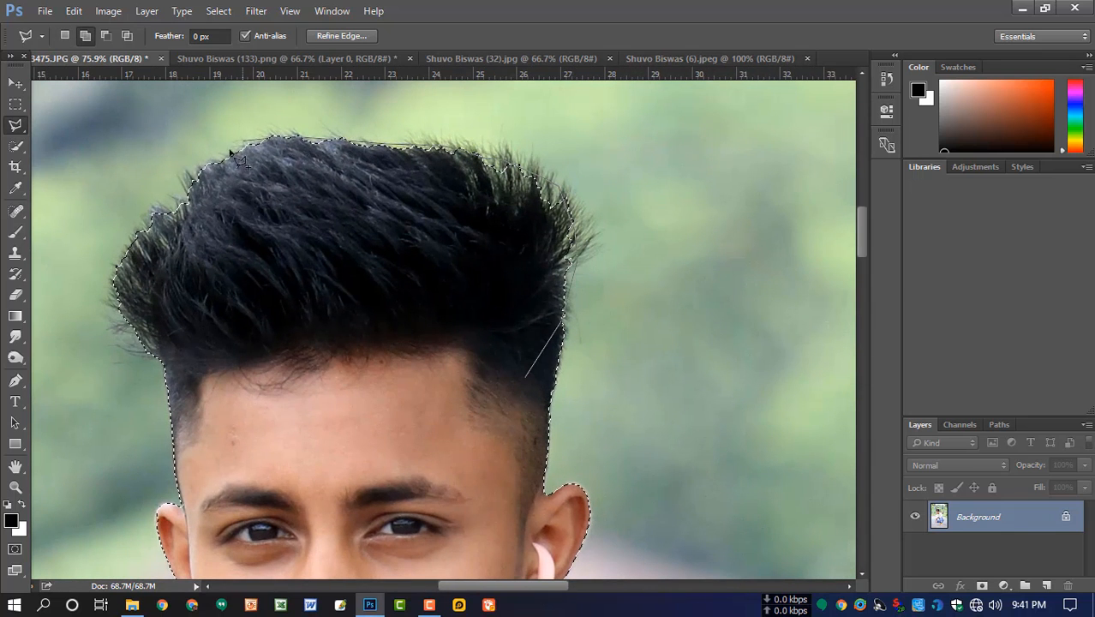
click(178, 208)
click(149, 216)
click(119, 249)
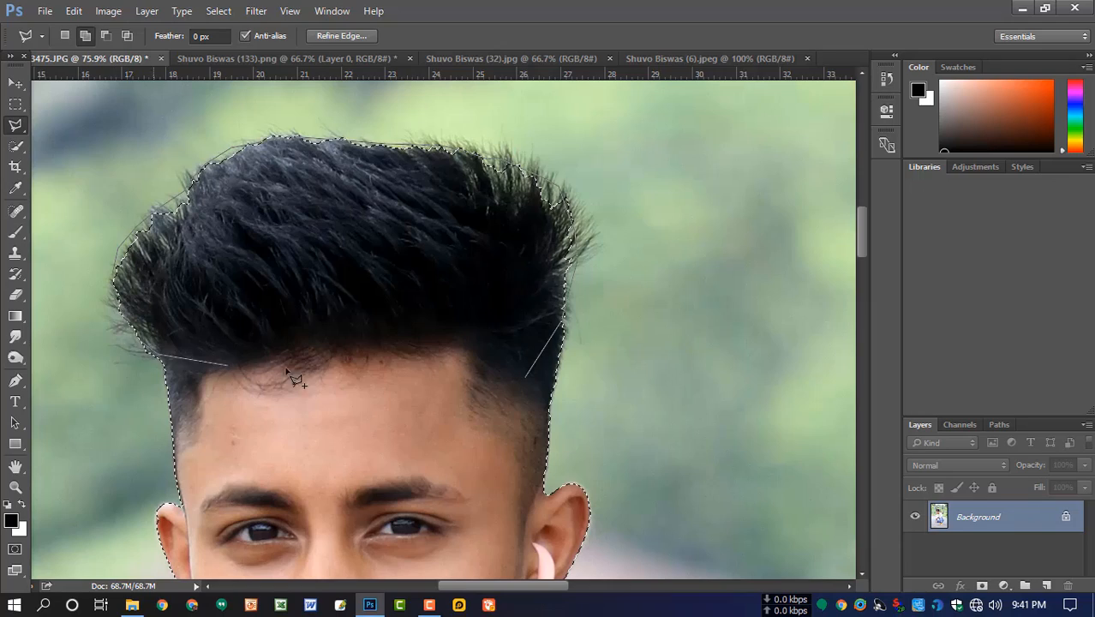
click(523, 377)
- Open Refine Edge for the selection and brush along the hair outline to refine it
drag(527, 471, 491, 293)
drag(492, 387, 477, 295)
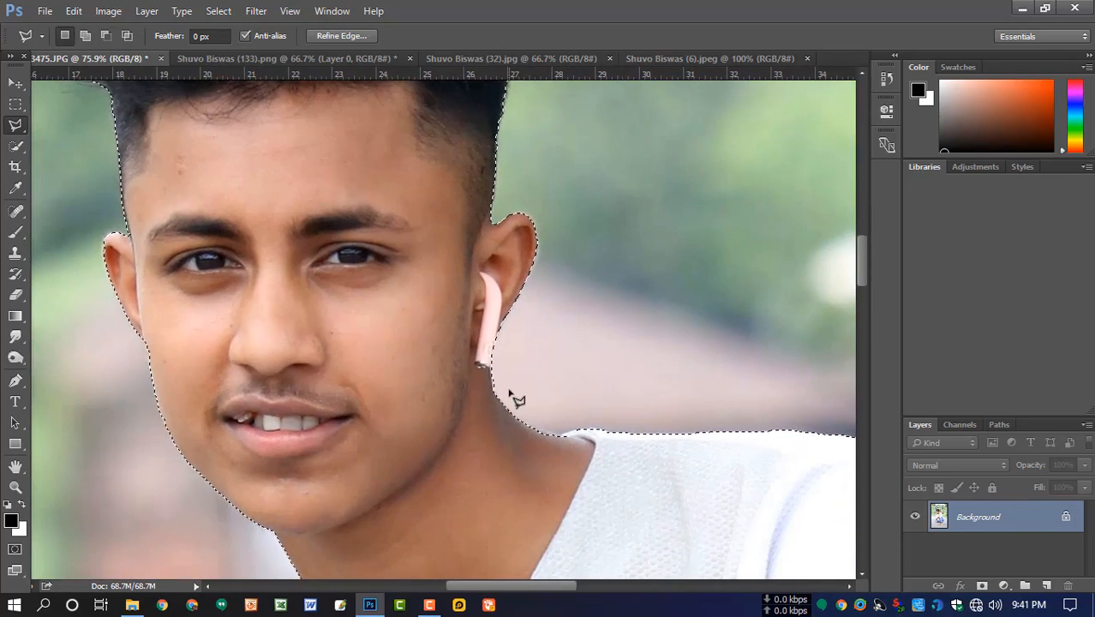
scroll(512, 393, down, 6)
drag(574, 491, 545, 289)
scroll(544, 294, down, 4)
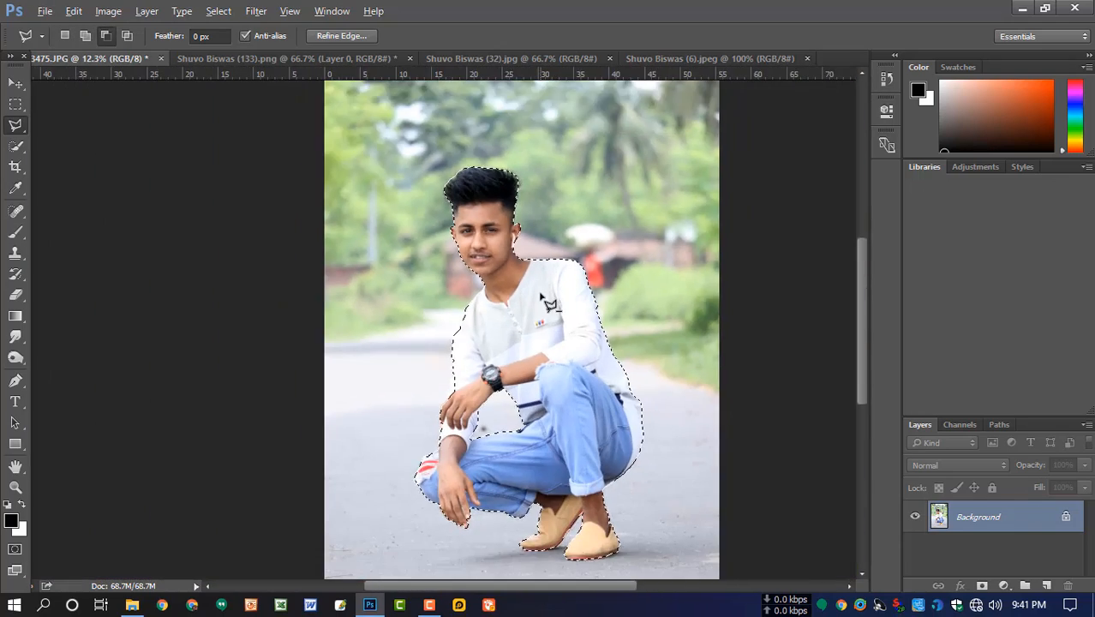
click(366, 38)
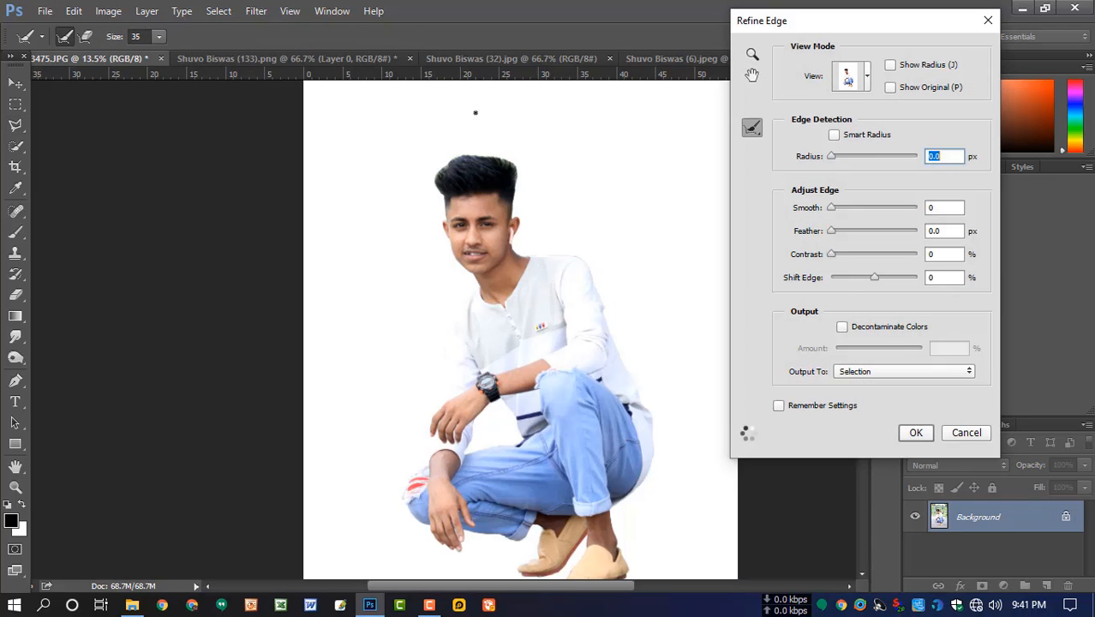
scroll(526, 188, up, 3)
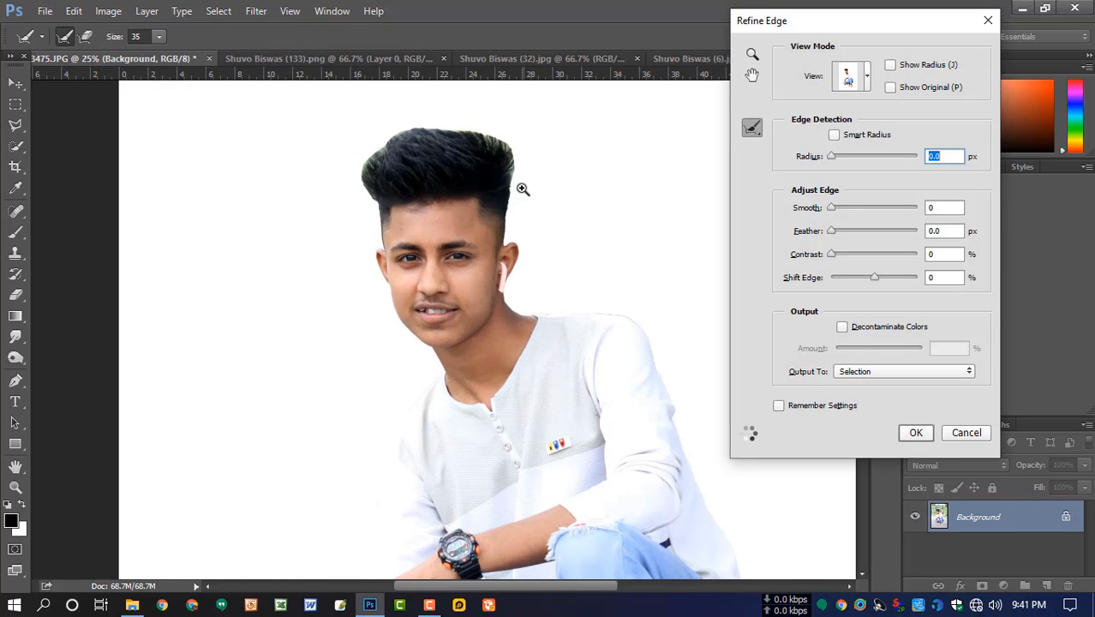
mouse_move(476, 132)
mouse_down()
mouse_move(511, 140)
mouse_move(527, 161)
mouse_up()
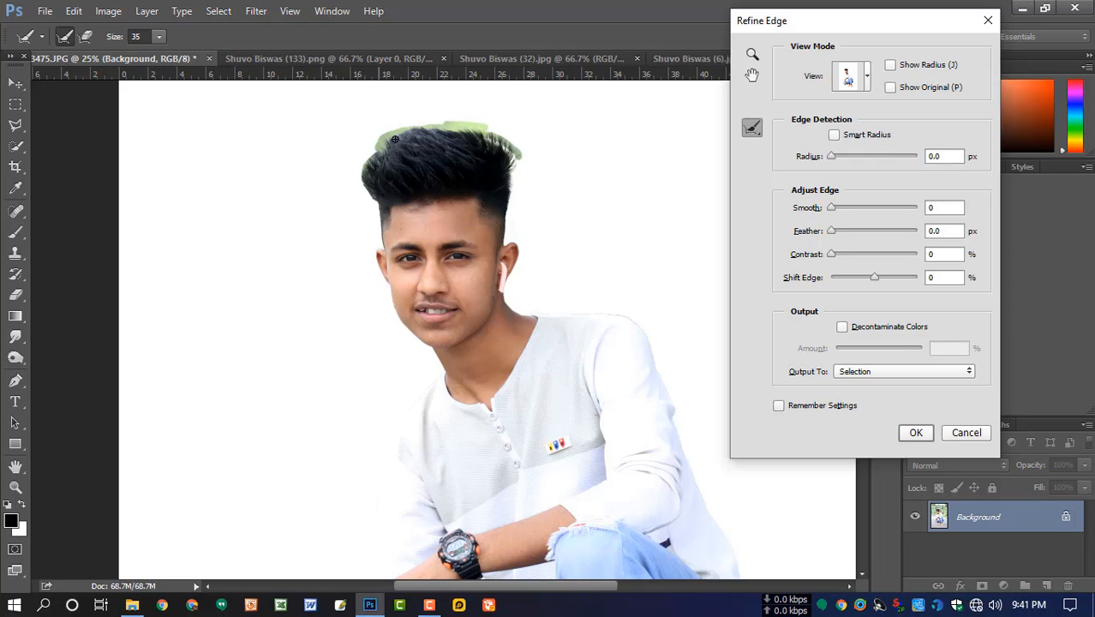
- Brush the Refine Edge radius along the man's temple, cheek and jaw outline
drag(376, 206, 378, 207)
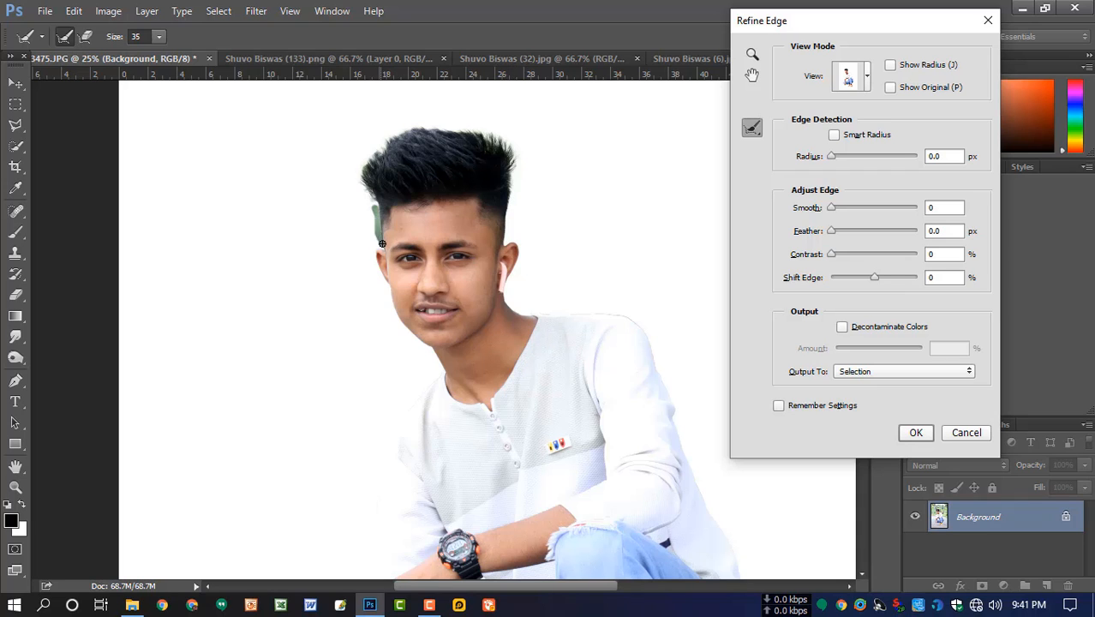
ctrl+click(398, 319)
drag(398, 319, 361, 295)
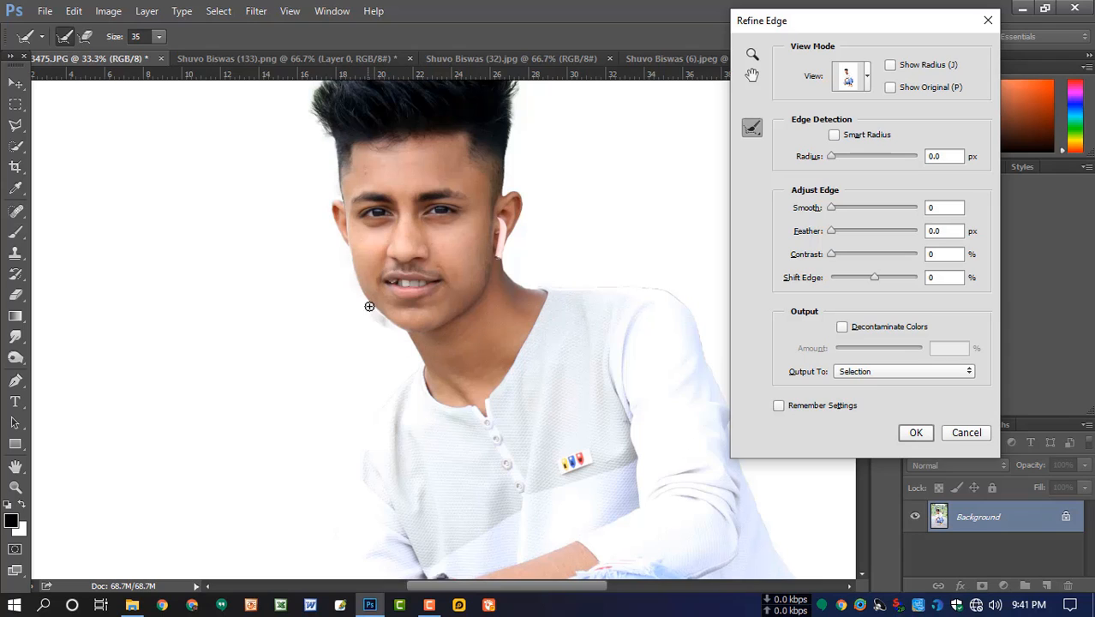
- Continue refining the selection edge along both shoulders, the sleeves and the lower outline of the man
scroll(379, 341, down, 3)
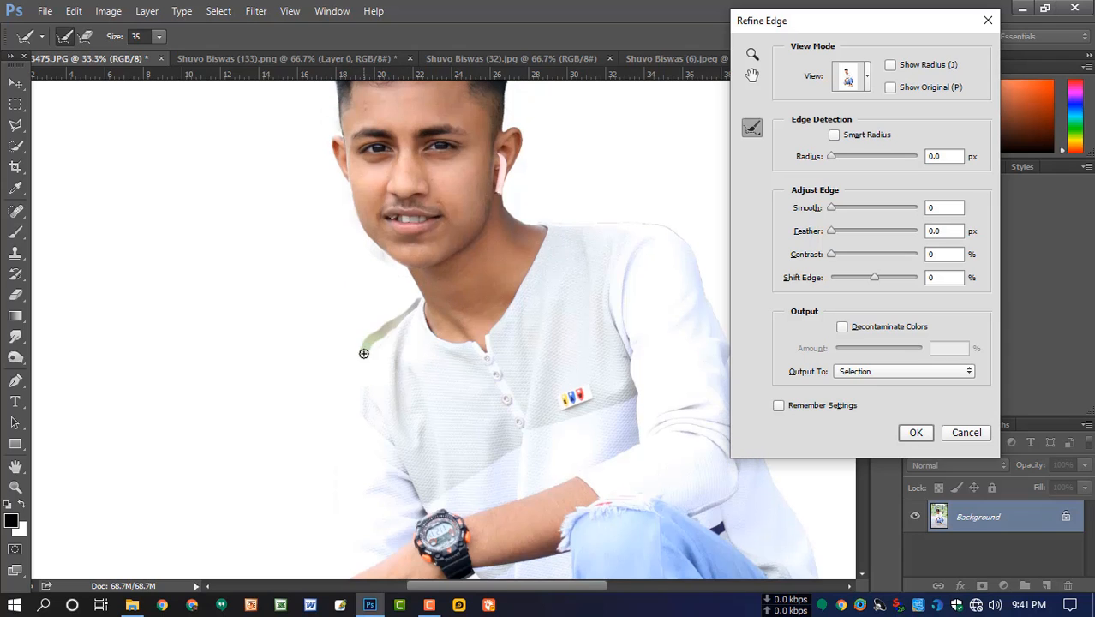
drag(486, 369, 491, 231)
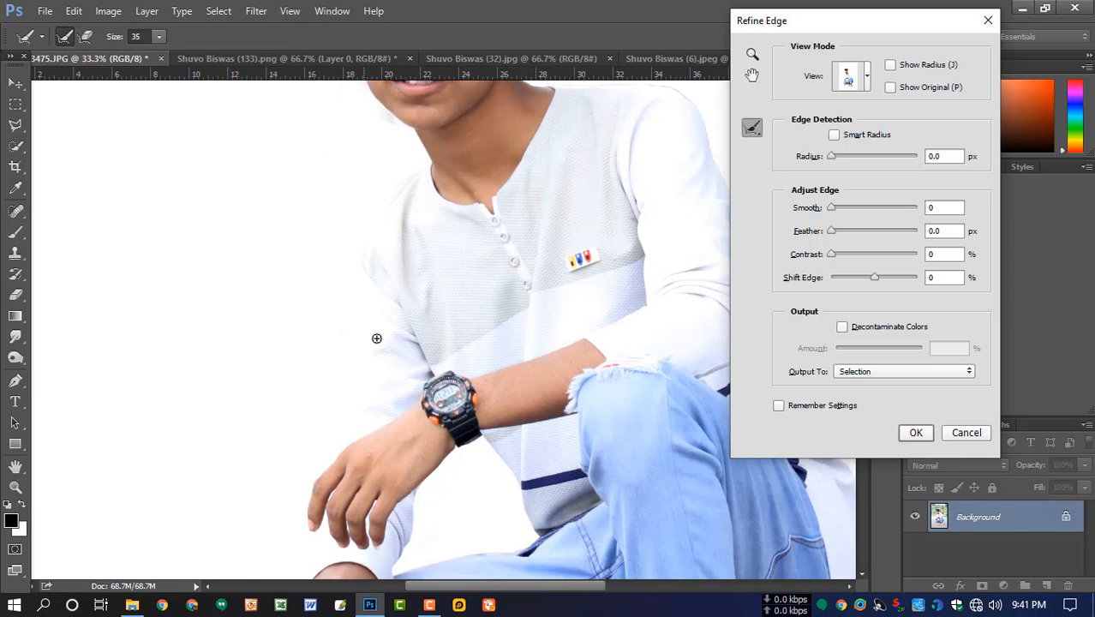
drag(530, 270, 352, 359)
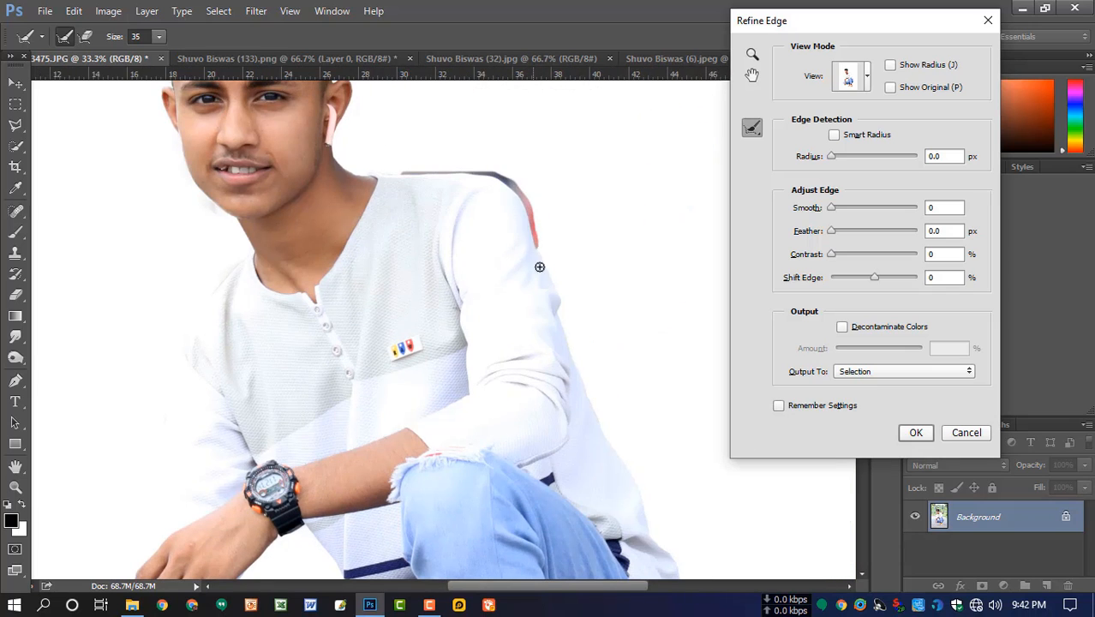
scroll(506, 296, down, 7)
drag(514, 373, 495, 186)
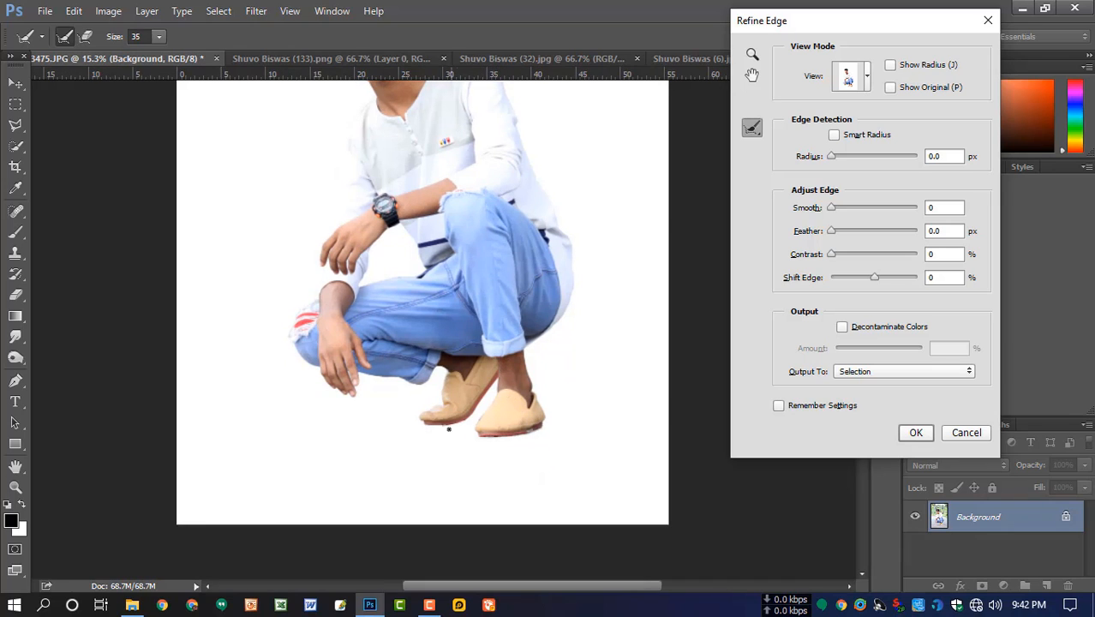
scroll(446, 398, down, 2)
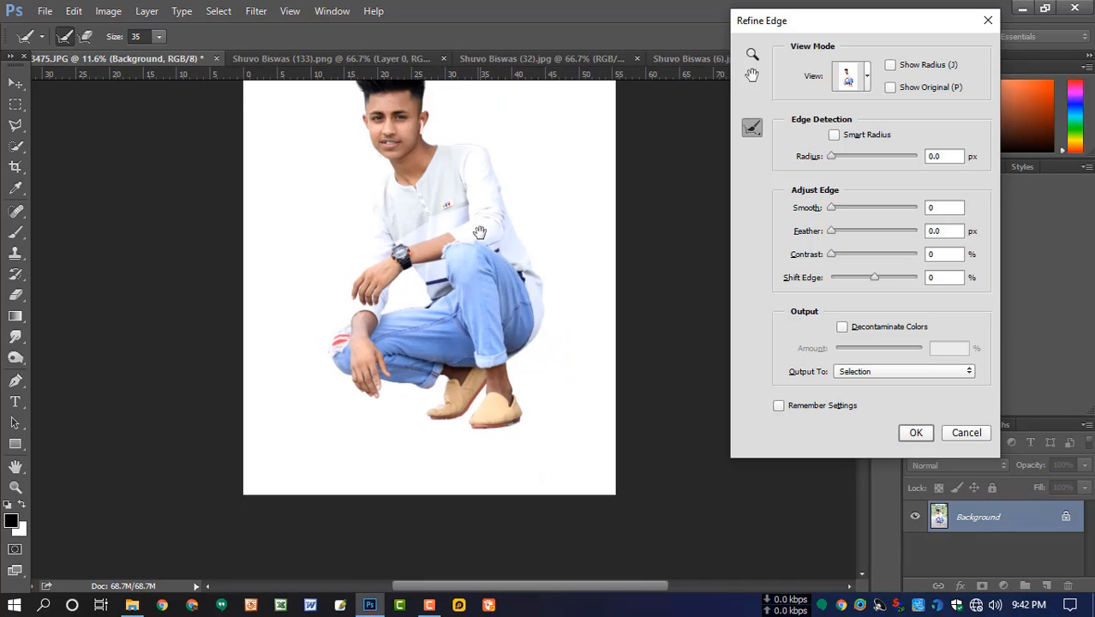
- Feather the refined edge by 2.4 px and output the cutout to a new layer
drag(476, 232, 484, 267)
click(891, 373)
click(885, 396)
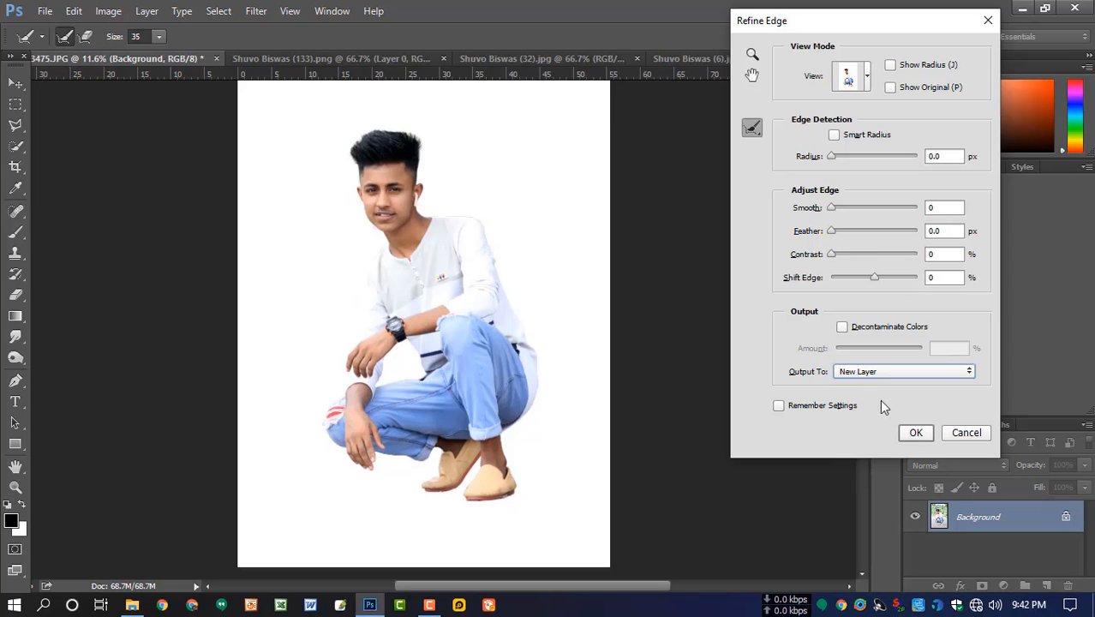
drag(835, 232, 851, 238)
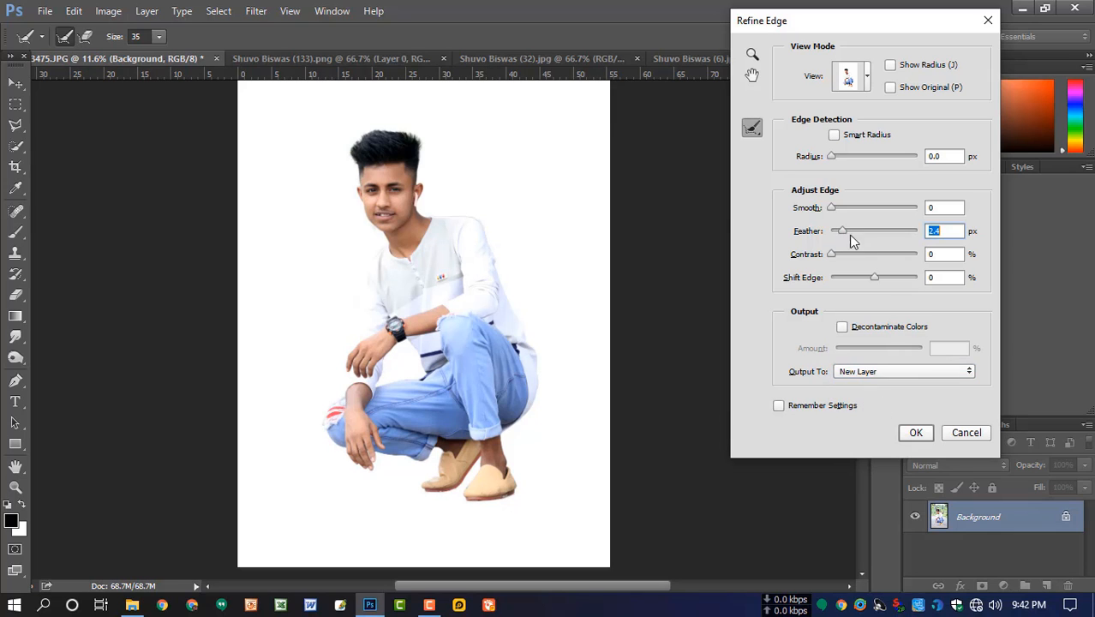
click(915, 434)
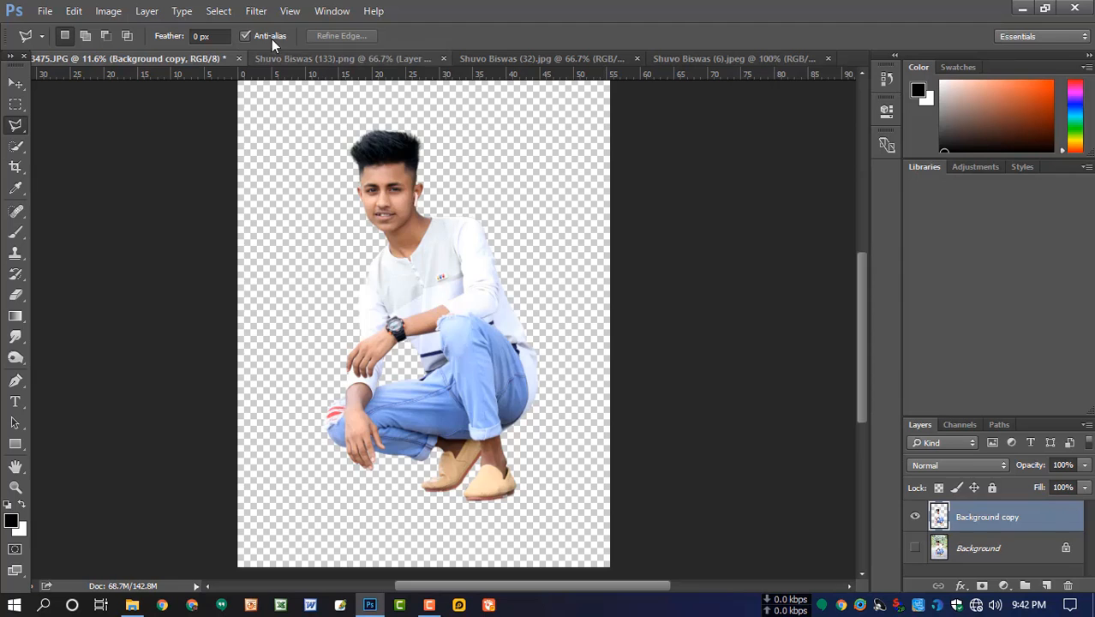
- Apply the Camera Raw Filter with Highlights +14, Shadows +8, Whites -8, Blacks -21, Clarity +9, Vibrance +15 and Saturation +9
click(256, 10)
click(291, 106)
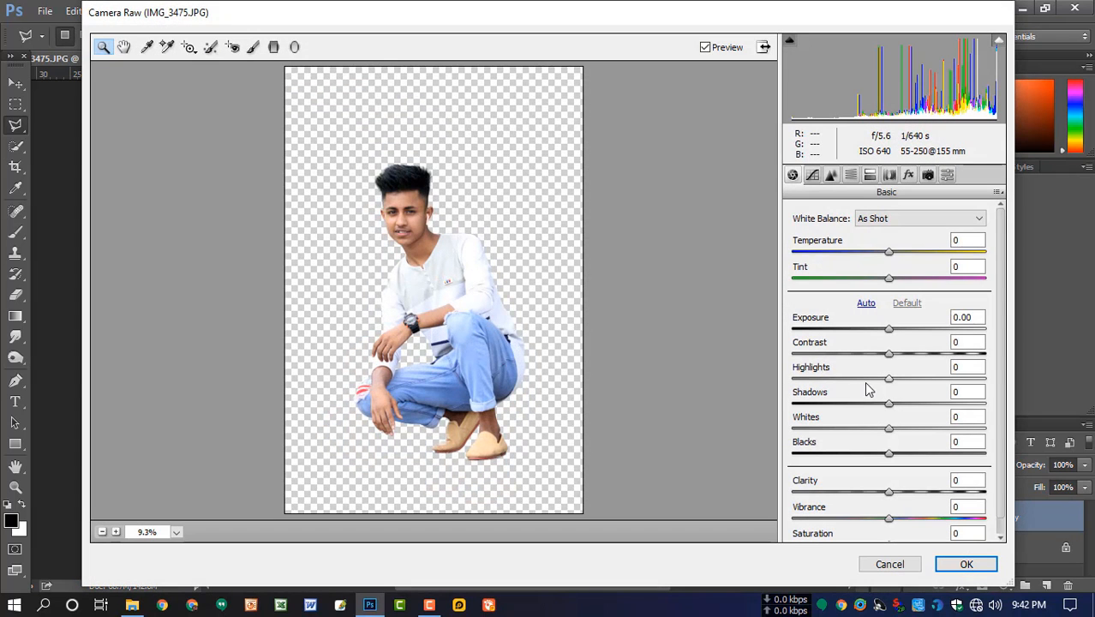
drag(906, 388, 870, 456)
drag(914, 491, 898, 529)
scroll(892, 527, down, 1)
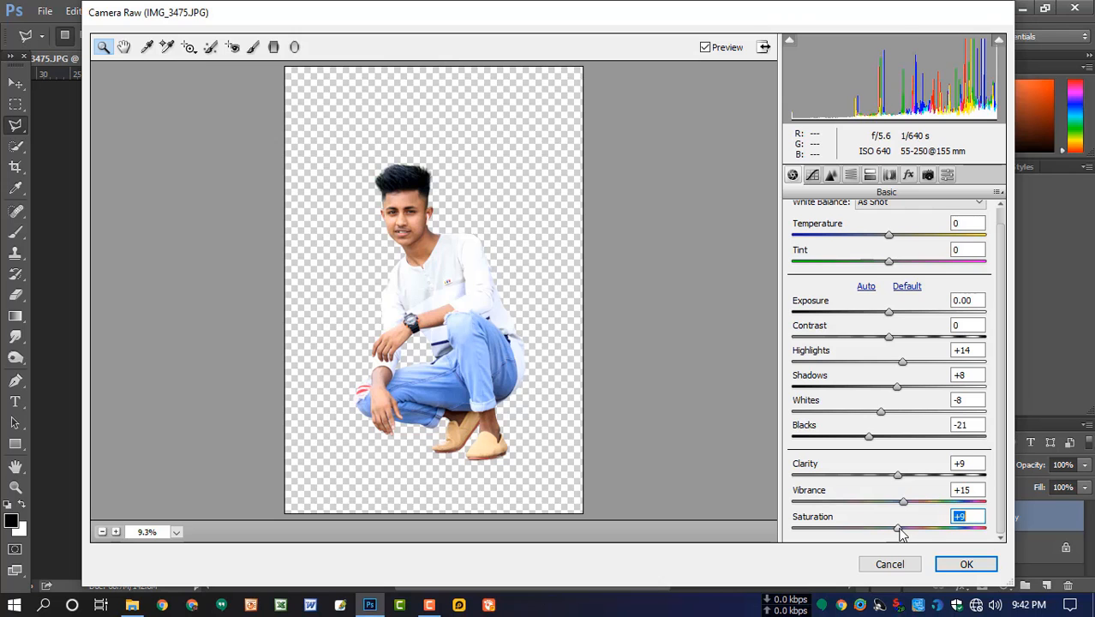
click(965, 564)
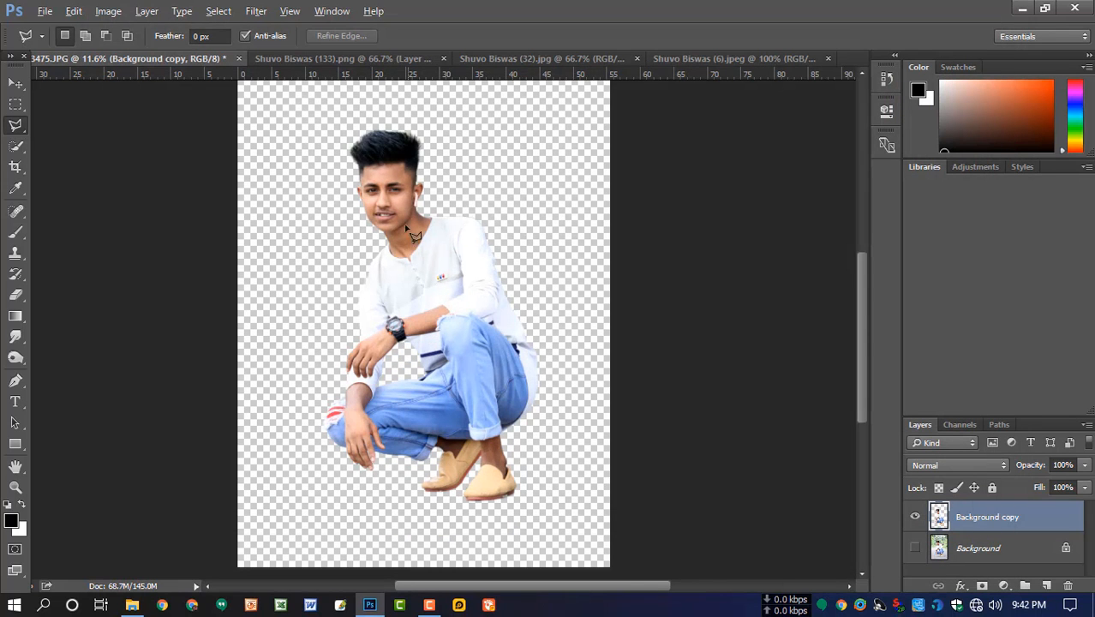
- Bring the smoky blue car image from its open document into the cutout document with the Move tool
scroll(412, 234, up, 2)
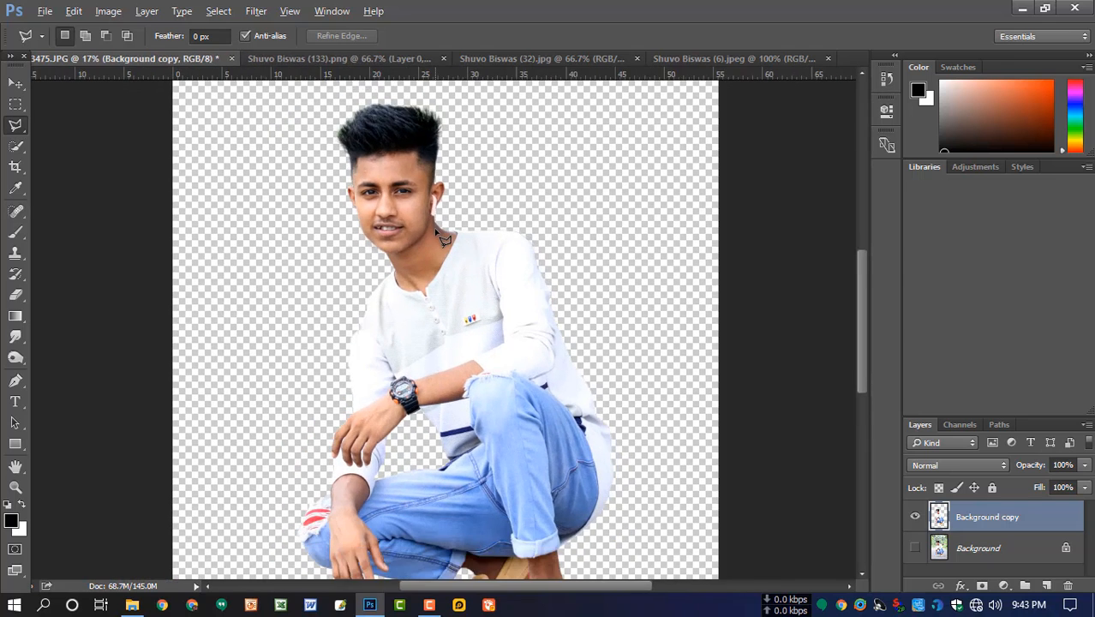
scroll(443, 239, down, 2)
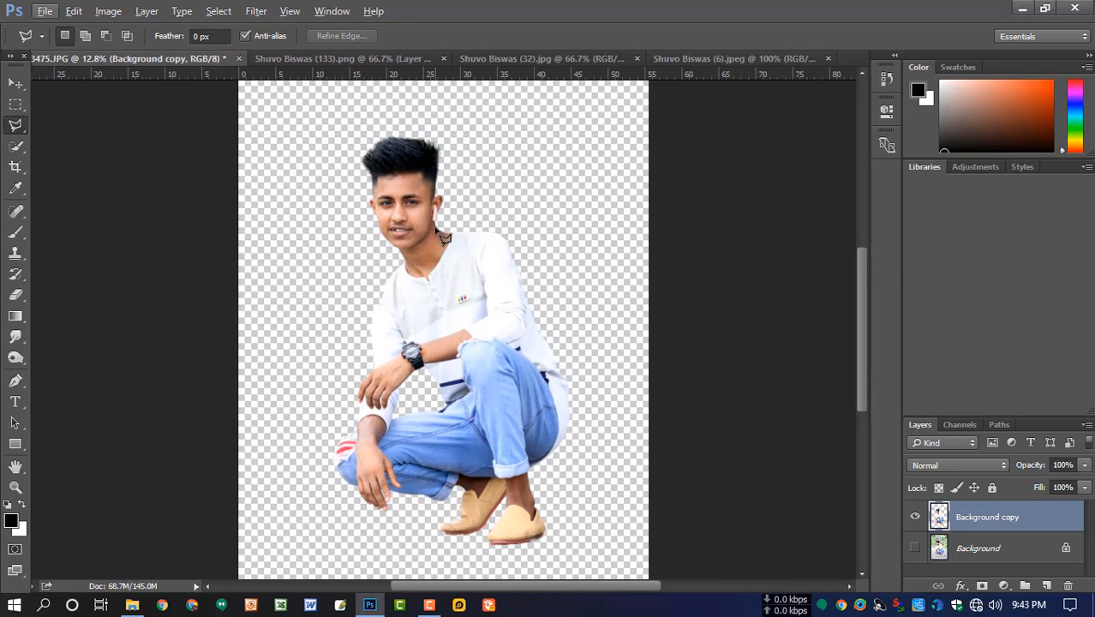
key(v)
click(343, 59)
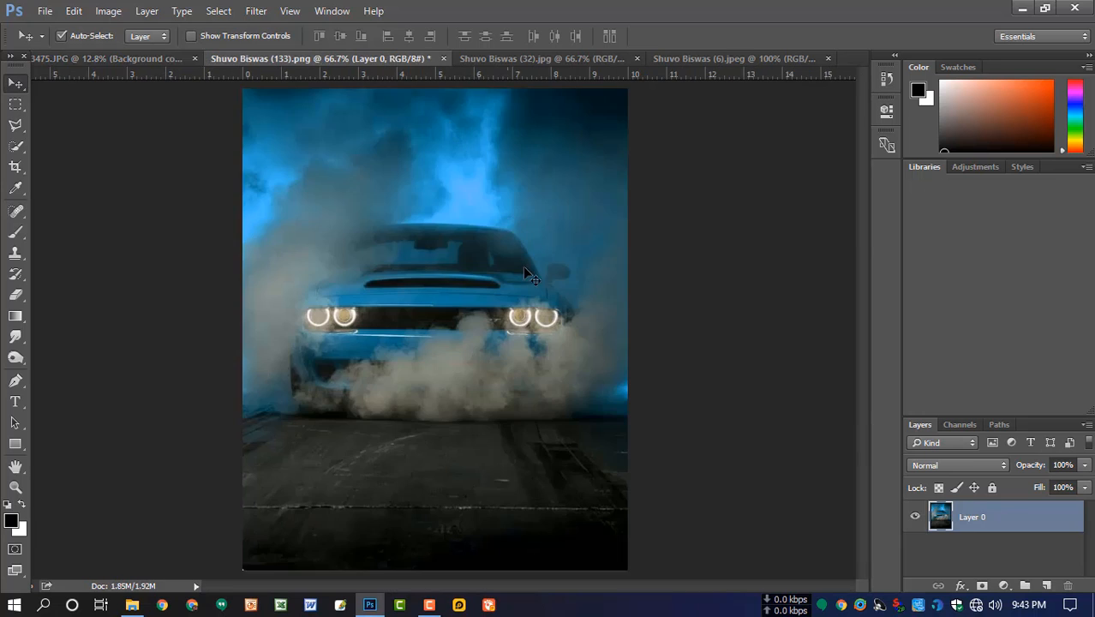
drag(531, 276, 518, 301)
scroll(517, 302, down, 2)
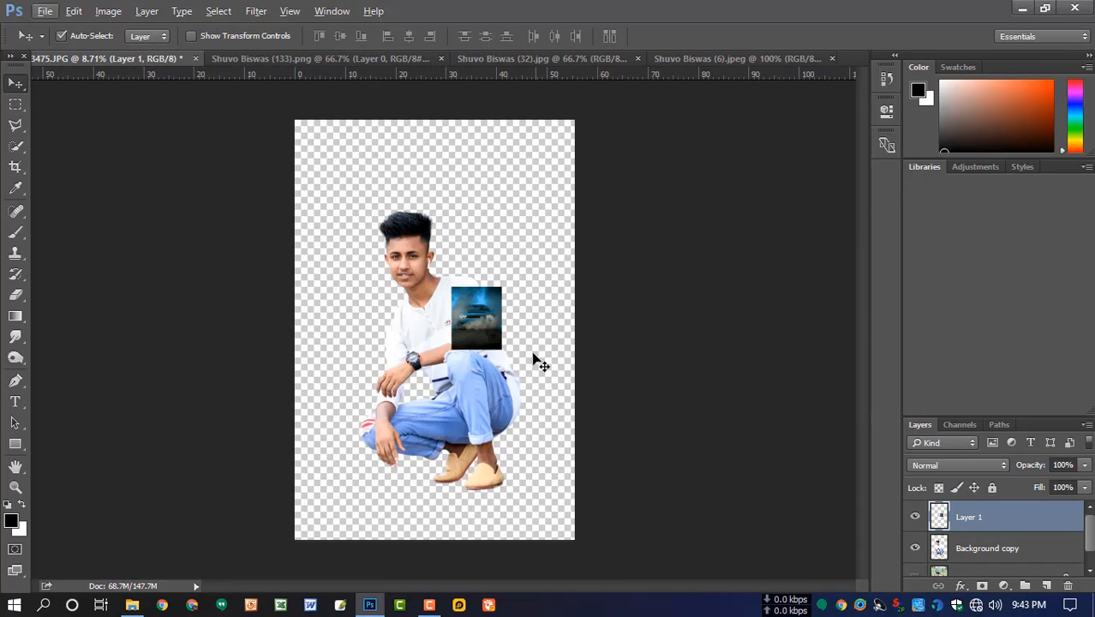
- Scale the car image to 555.56% width and 666.67% height to fill the whole canvas
key(ctrl+t)
drag(451, 289, 309, 186)
drag(450, 242, 403, 203)
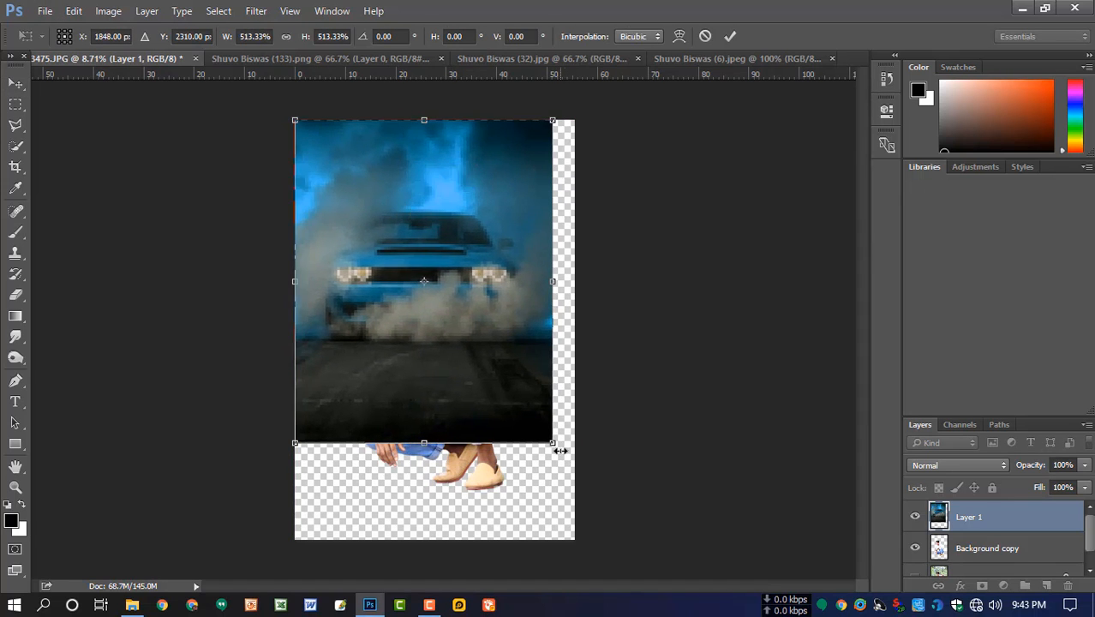
drag(557, 446, 574, 538)
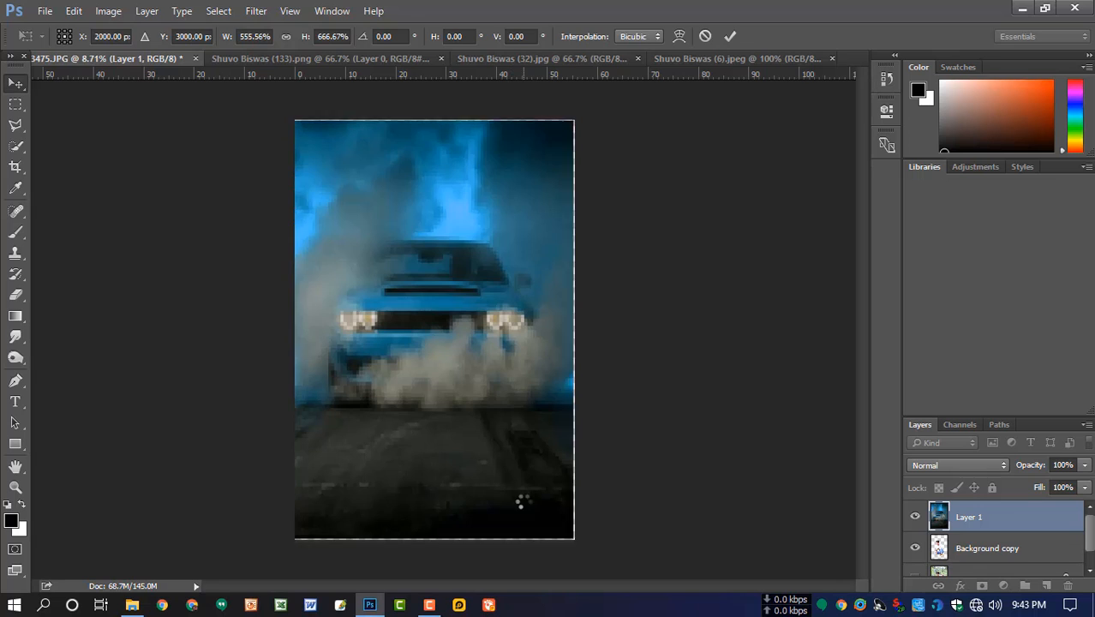
key(Return)
- Move the cutout layer above the car image and delete the original Background layer
drag(964, 549, 977, 509)
scroll(1020, 553, down, 1)
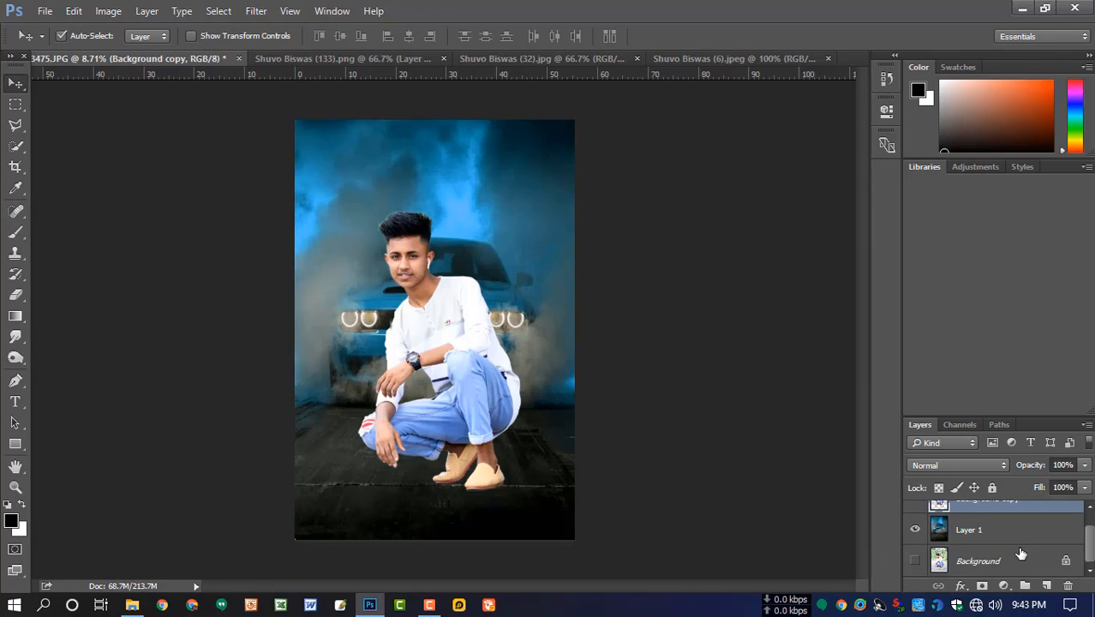
click(994, 561)
click(1067, 586)
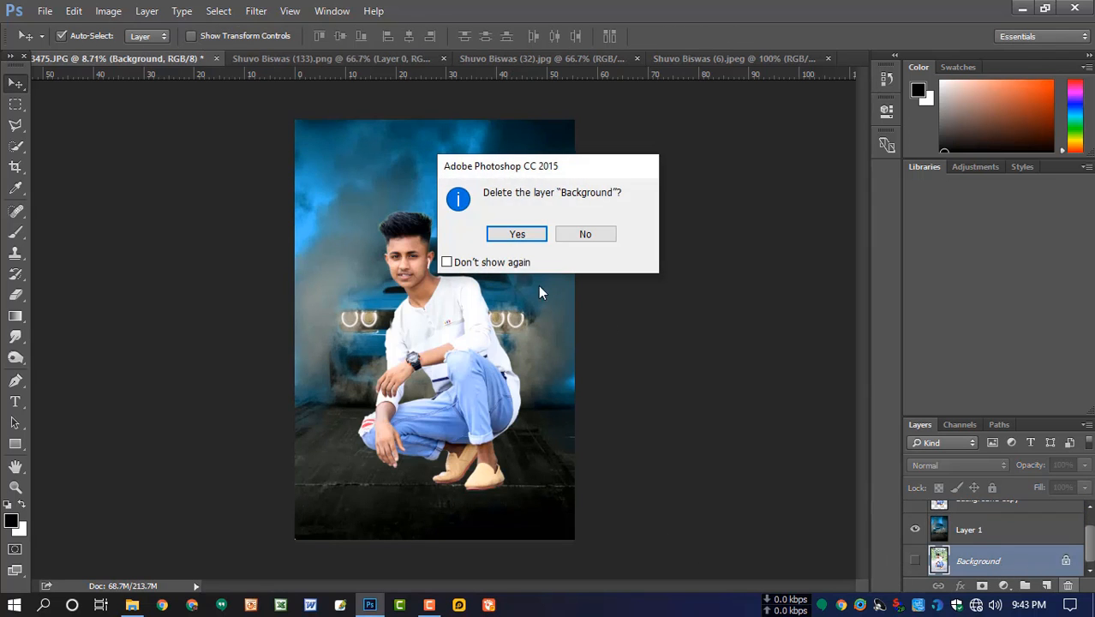
click(525, 237)
- Scale the man down to about 86% and move him slightly lower in front of the car
click(460, 351)
key(ctrl+t)
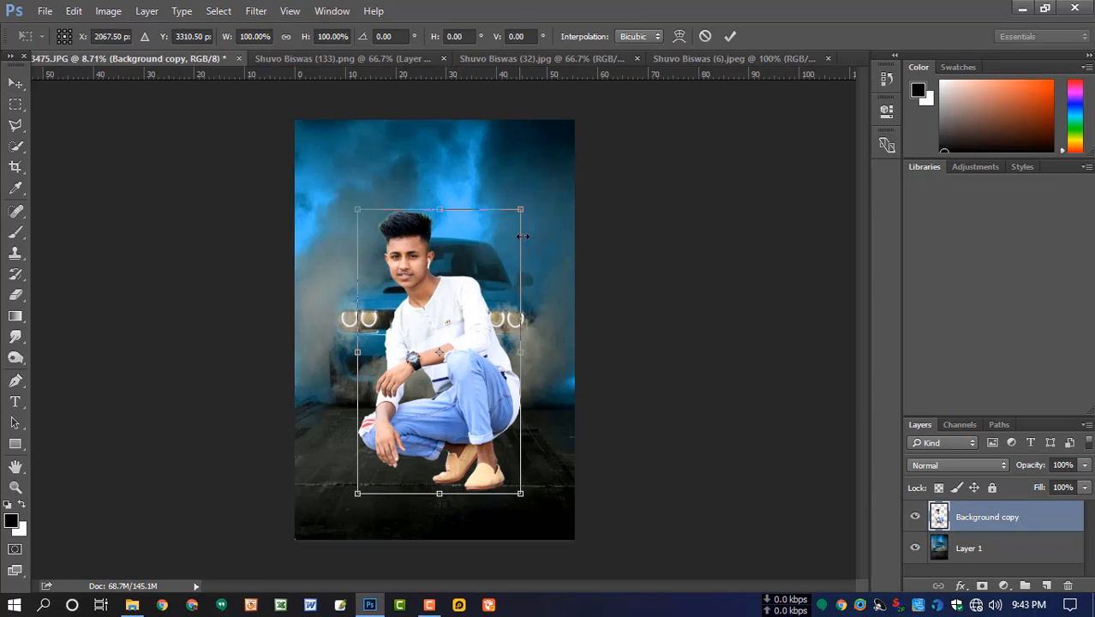
drag(520, 208, 497, 247)
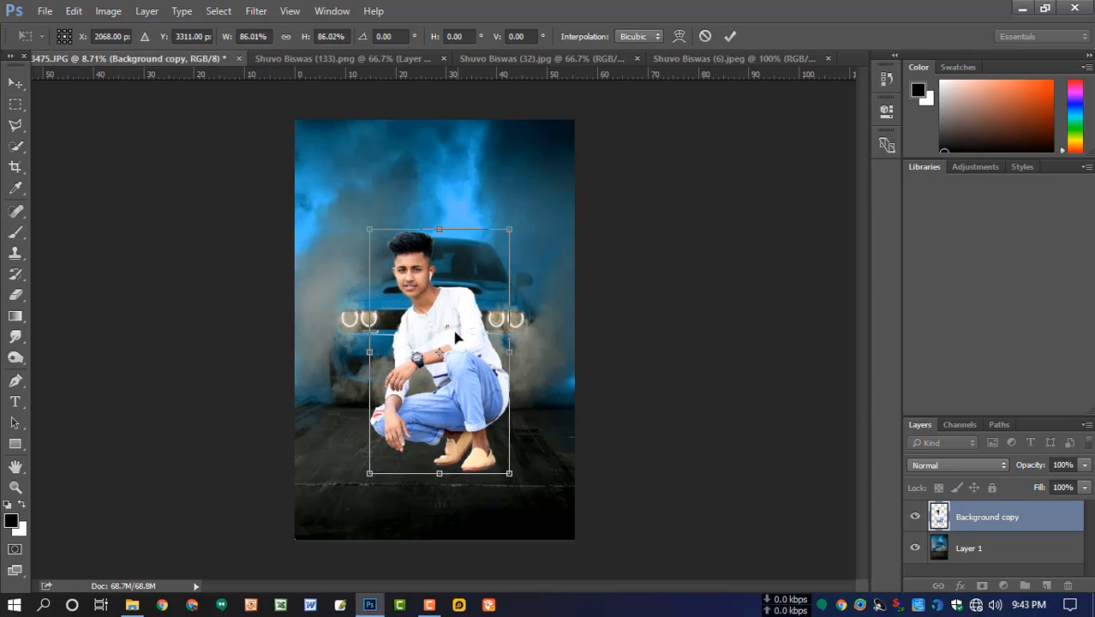
mouse_move(448, 352)
mouse_down()
mouse_move(433, 344)
mouse_move(455, 358)
mouse_up()
key(Return)
- Enlarge the car background layer to 112.87% width and 108.47% height
click(531, 325)
key(ctrl+t)
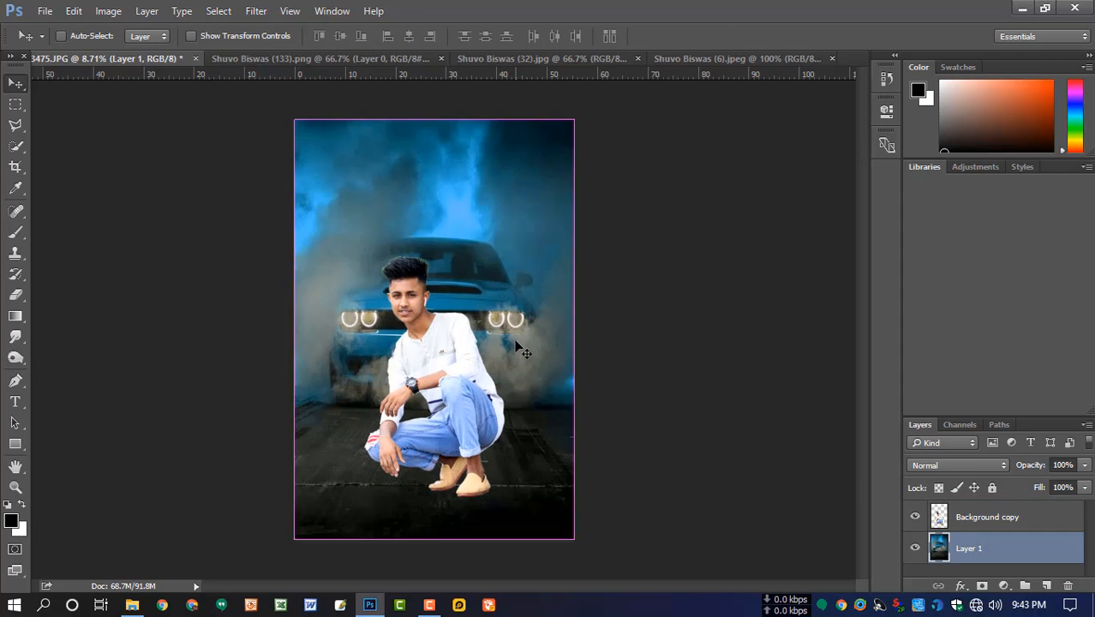
drag(574, 119, 645, 123)
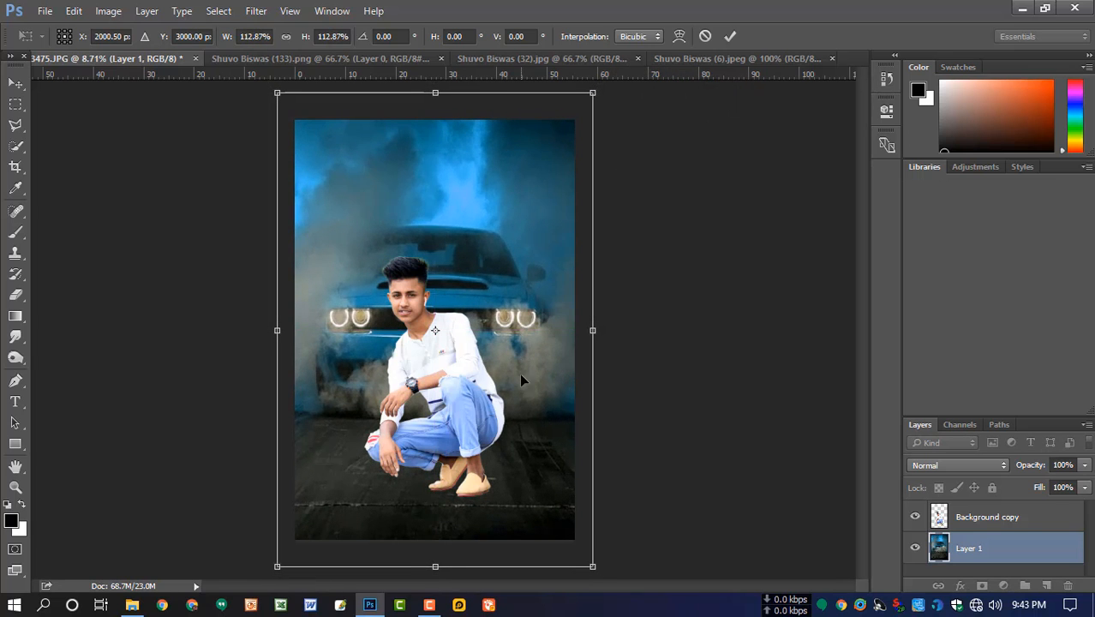
drag(434, 570, 447, 553)
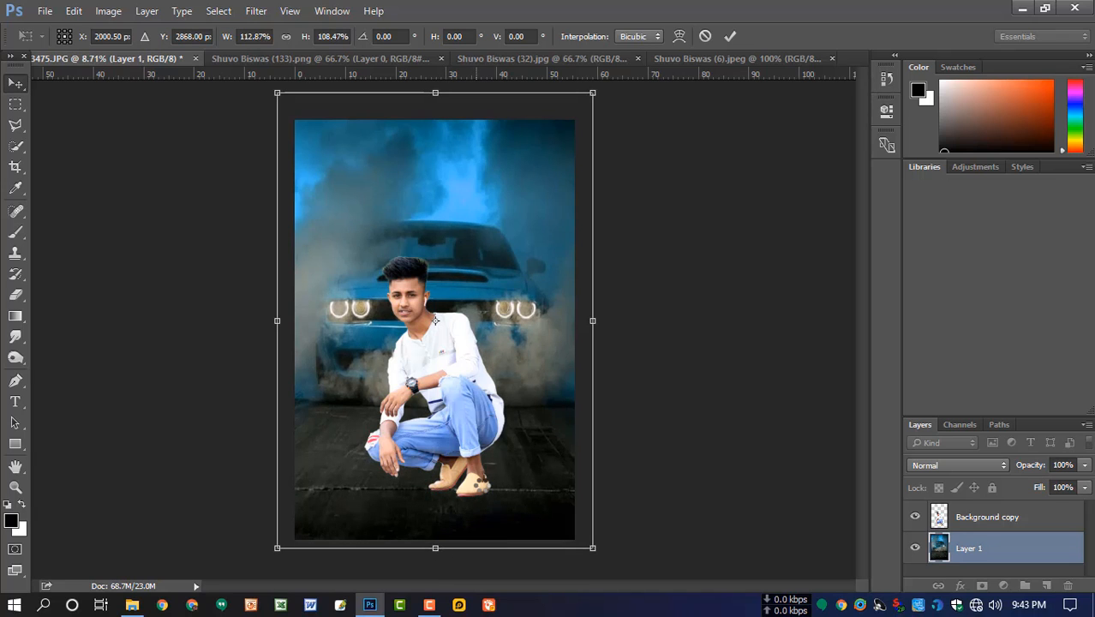
key(Return)
- Scale the man up proportionally to 107.86% and shift him slightly toward the car's centre
click(460, 405)
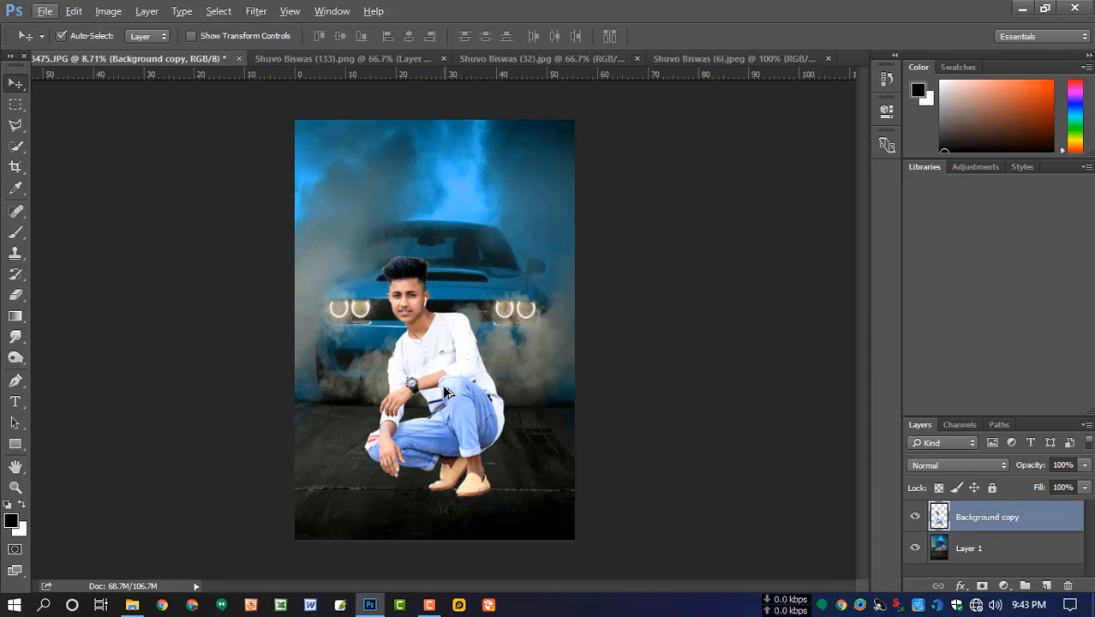
key(ctrl+t)
mouse_move(511, 249)
mouse_down()
mouse_move(524, 249)
mouse_move(507, 250)
mouse_up()
drag(470, 309, 478, 308)
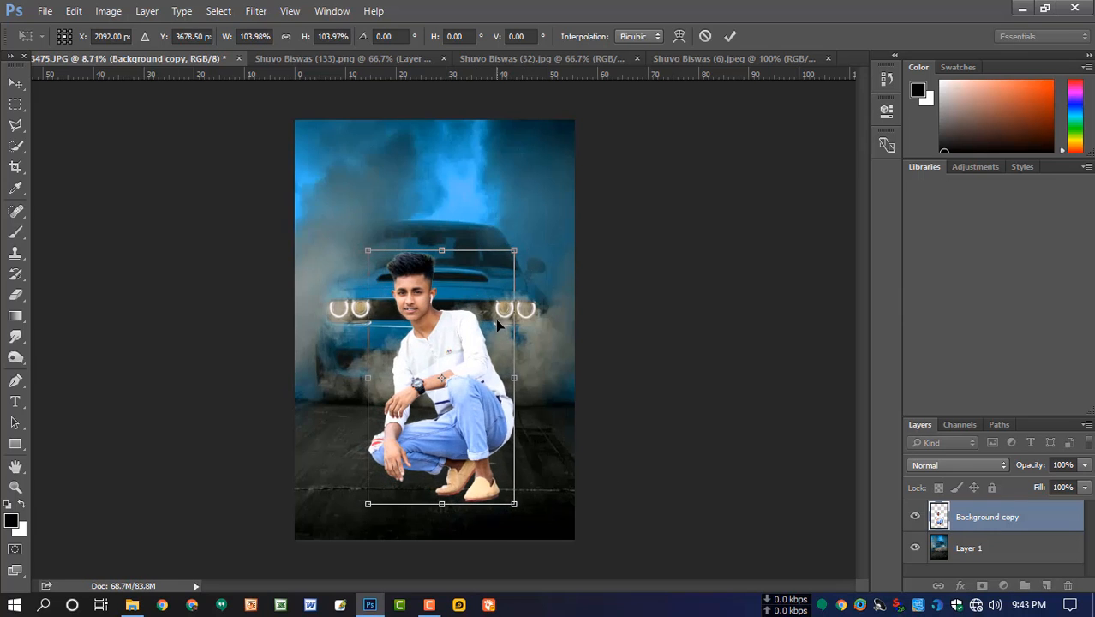
drag(521, 247, 527, 246)
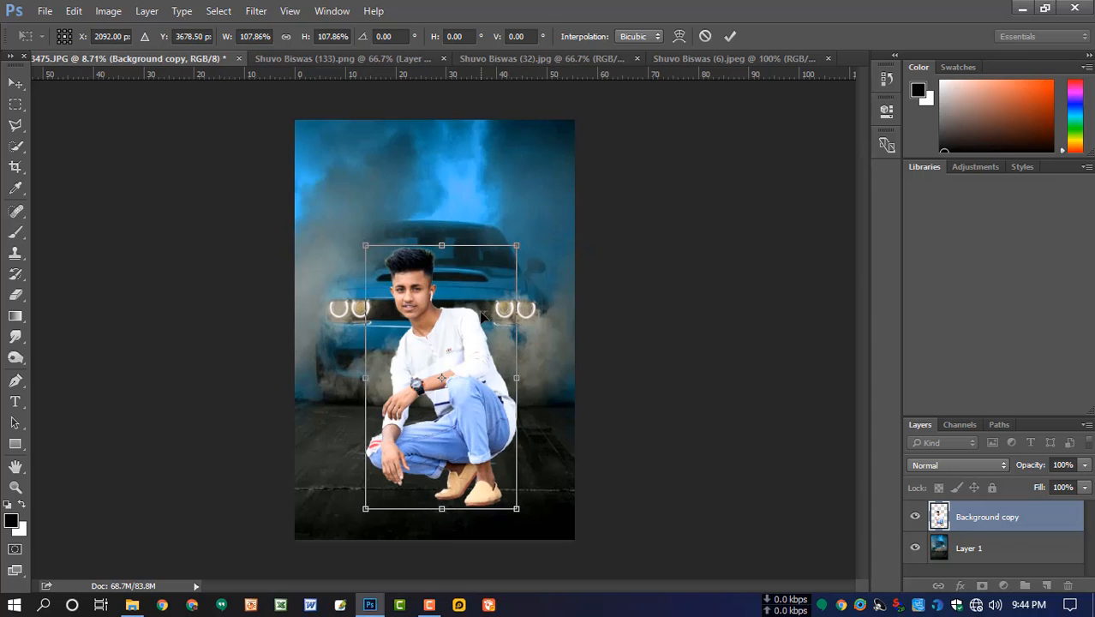
- Nudge the enlarged man upward, adjust his position slightly and apply the transform
key(Up)
key(Up)
key(Up)
key(Up)
key(Up)
key(Up)
key(Up)
key(Up)
key(Up)
key(Up)
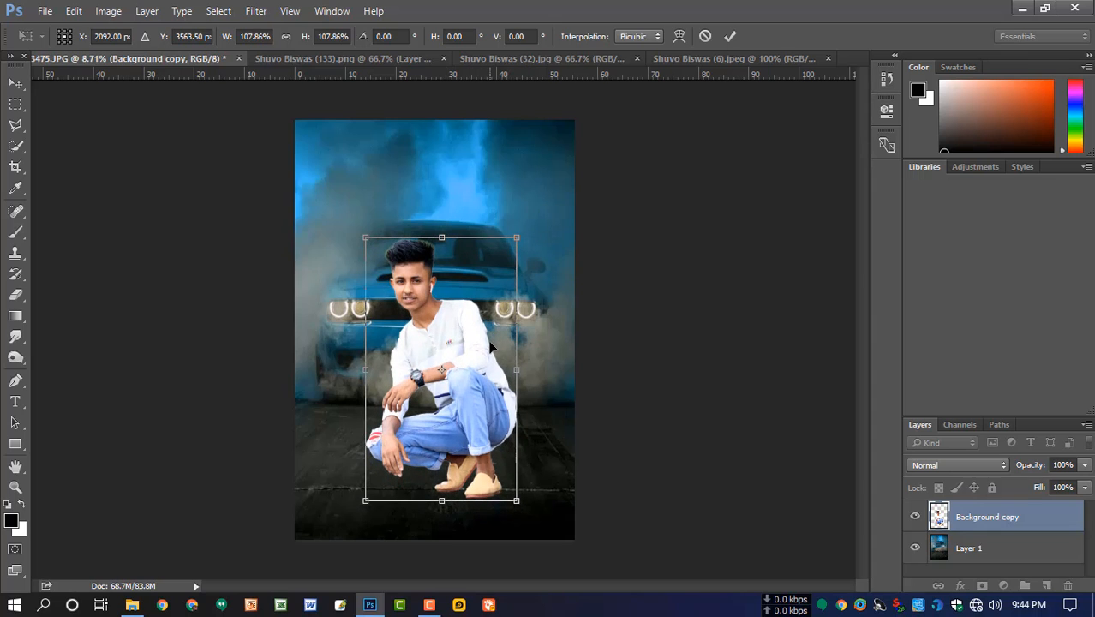
drag(608, 341, 609, 347)
key(Return)
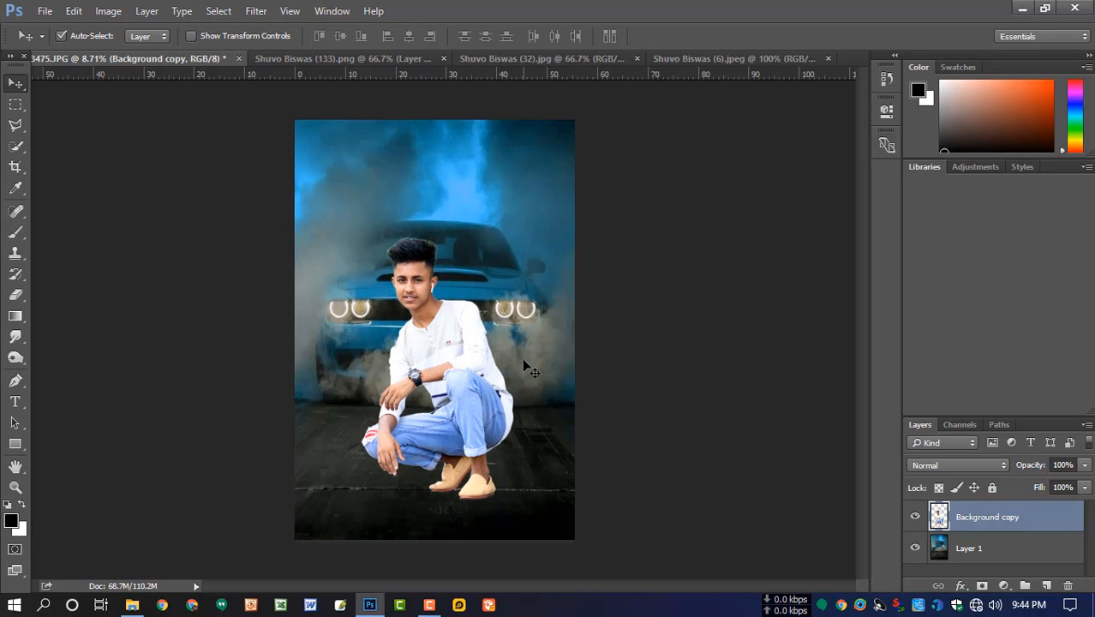
- Add a new layer above the man and paint a soft black spot on it with an 800 px brush
scroll(508, 353, up, 1)
click(1045, 585)
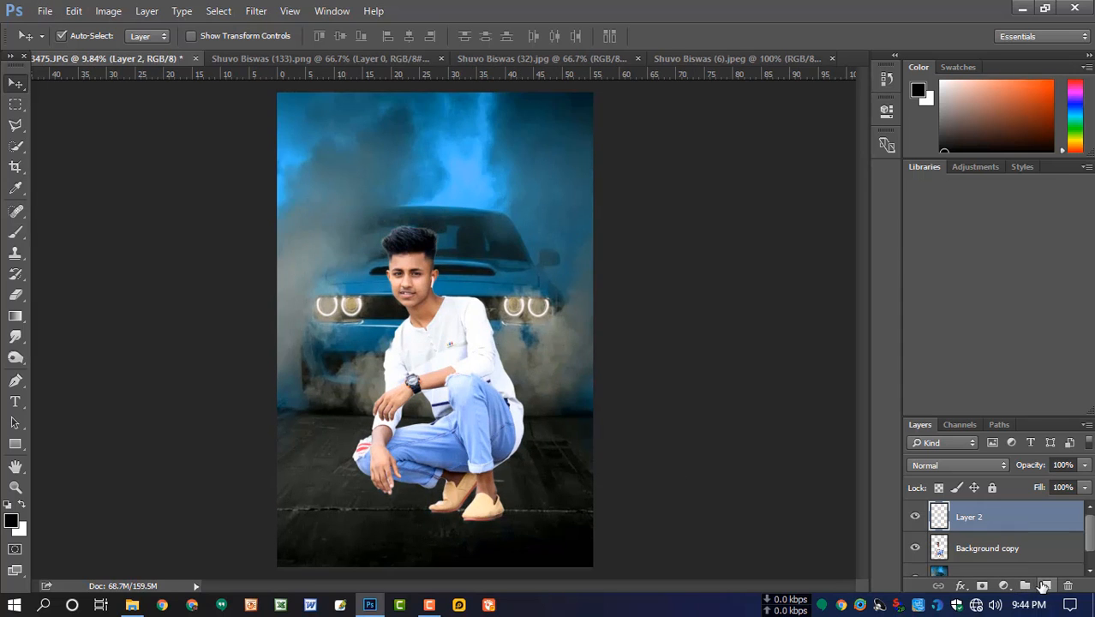
key(b)
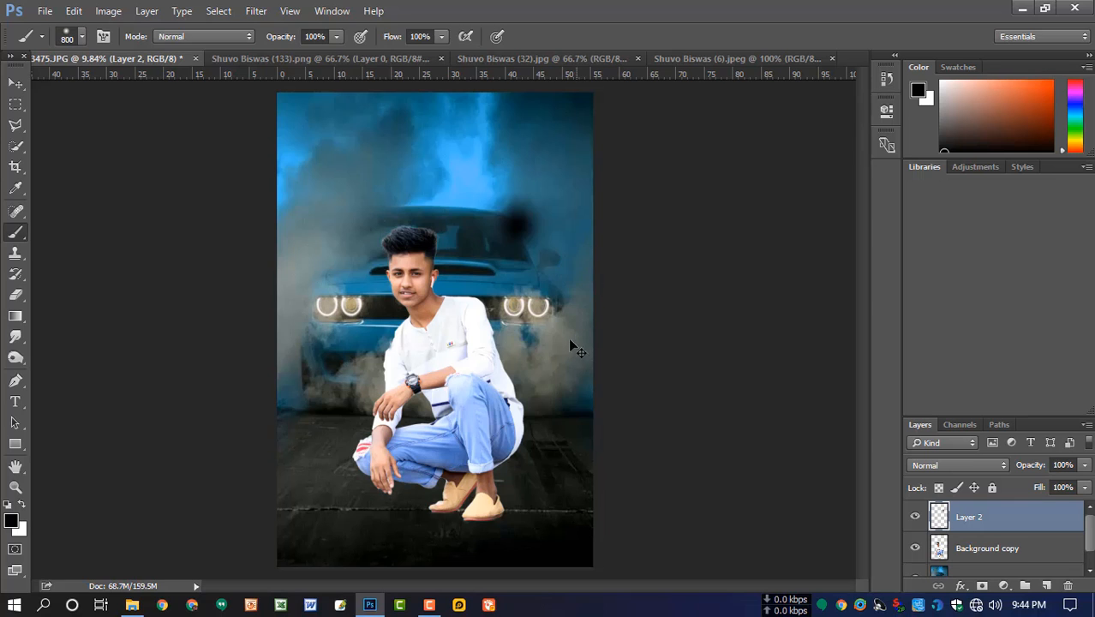
- Move the soft black spot down to the ground beneath the man's front shoe and flatten it into a shadow
key(ctrl+t)
drag(531, 238, 493, 526)
mouse_move(475, 474)
mouse_down()
mouse_move(478, 503)
mouse_move(497, 526)
mouse_up()
key(Return)
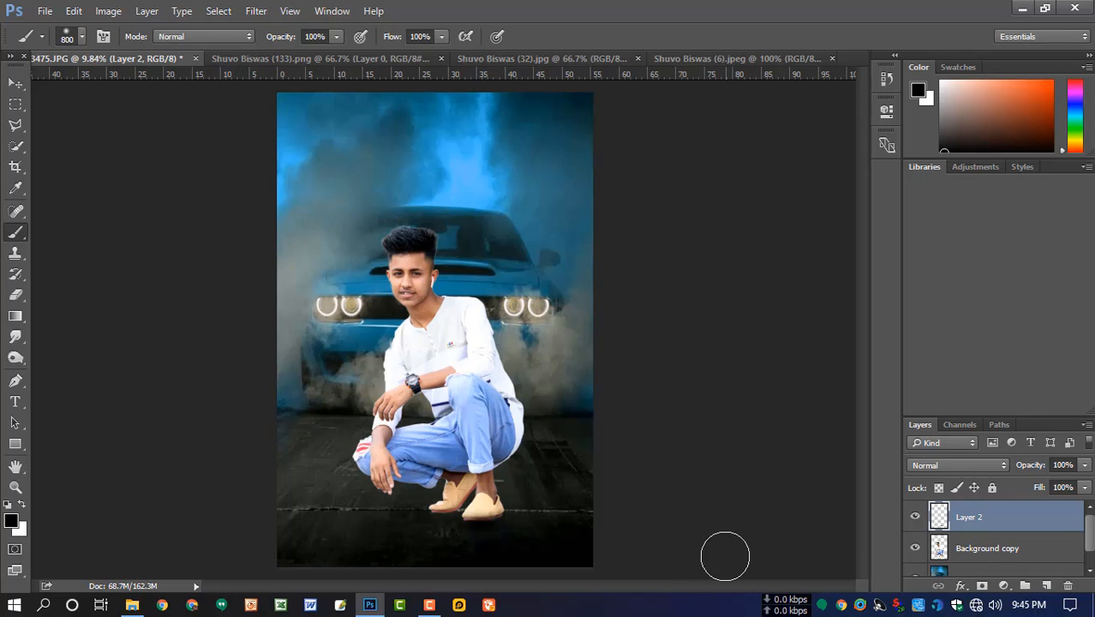
- Flatten the front shoe's shadow further to 50.10% height, shift it slightly sideways and apply the transform
key(ctrl+t)
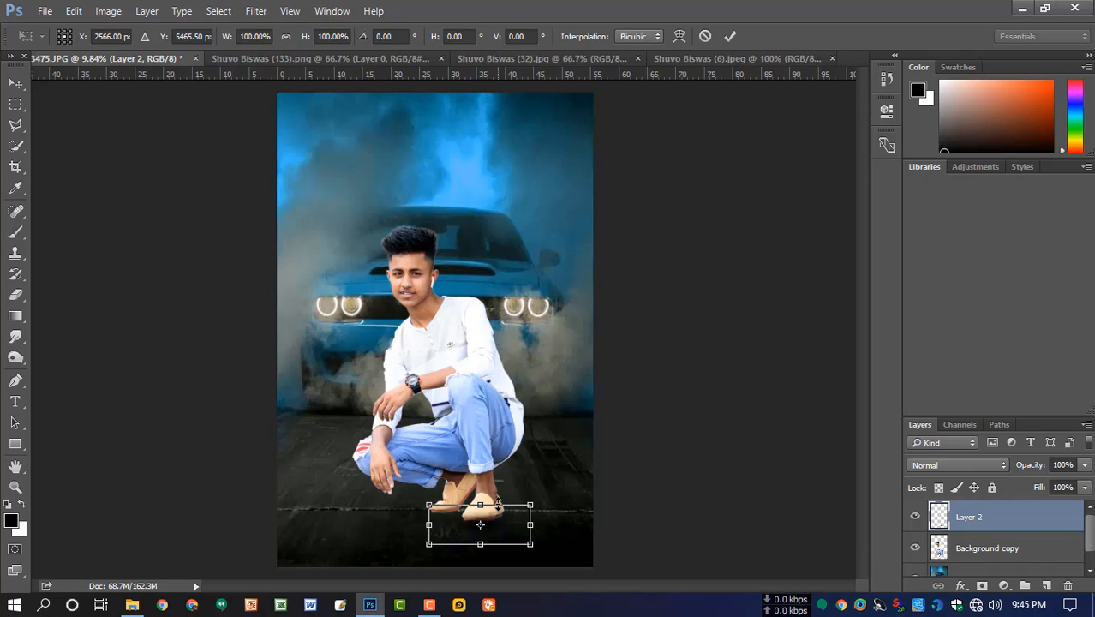
drag(498, 504, 517, 526)
key(Return)
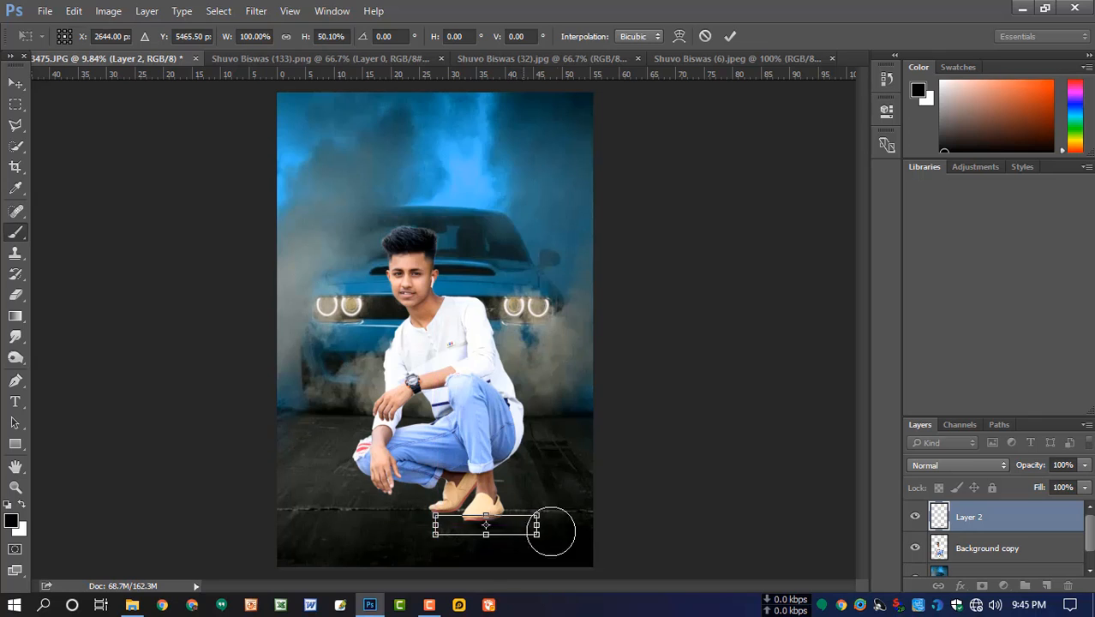
click(16, 83)
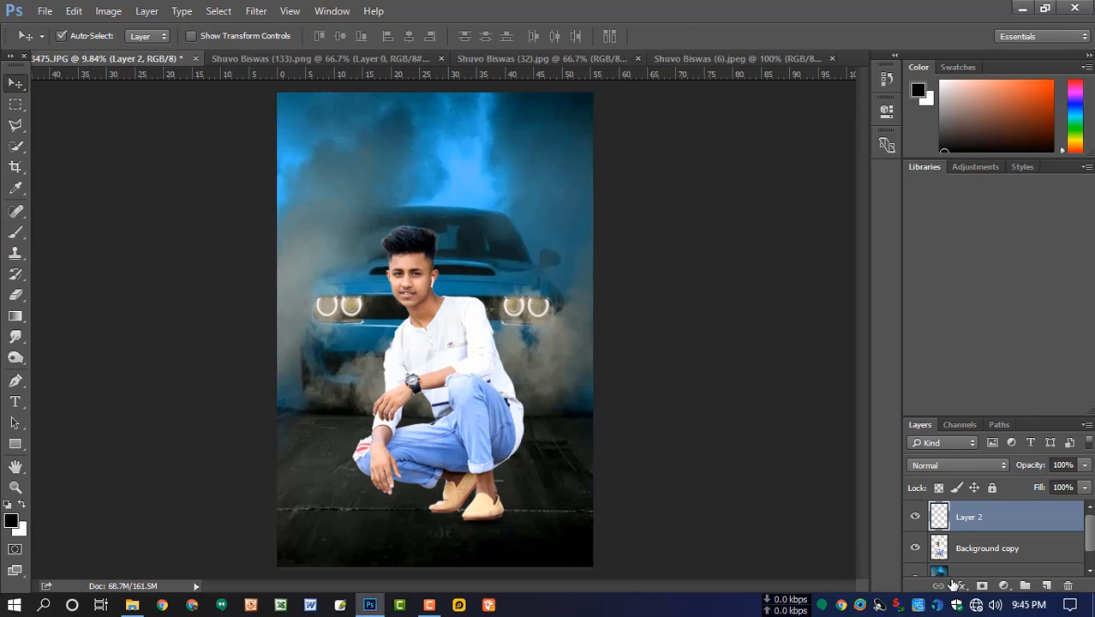
- Paint a second soft black spot at the rear shoe on a new layer and squash it to about 31% height
click(1046, 585)
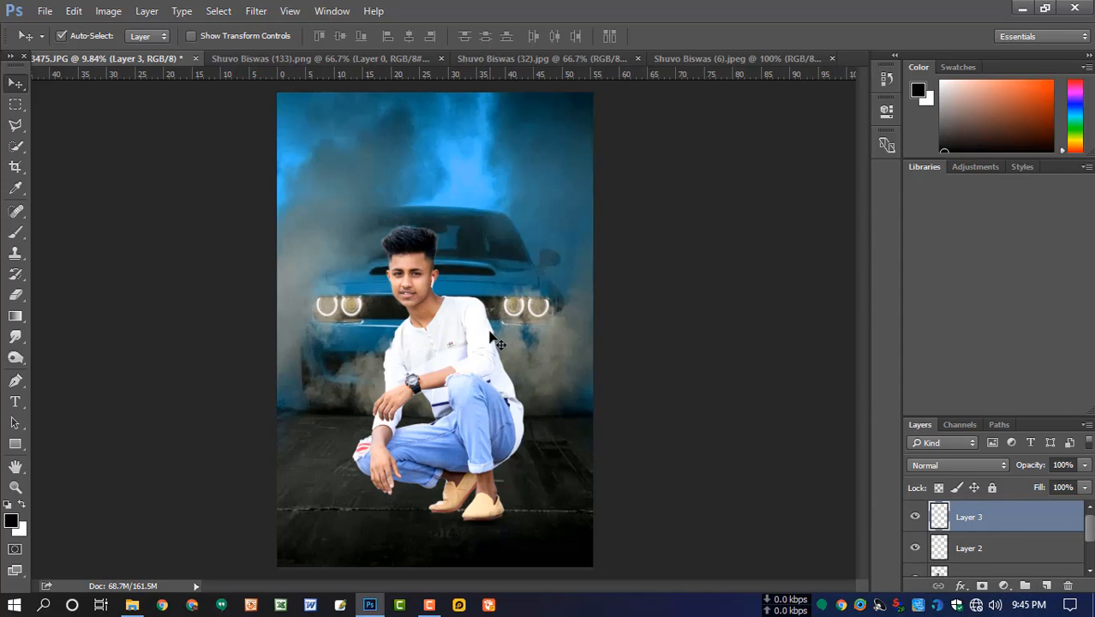
key(b)
click(441, 512)
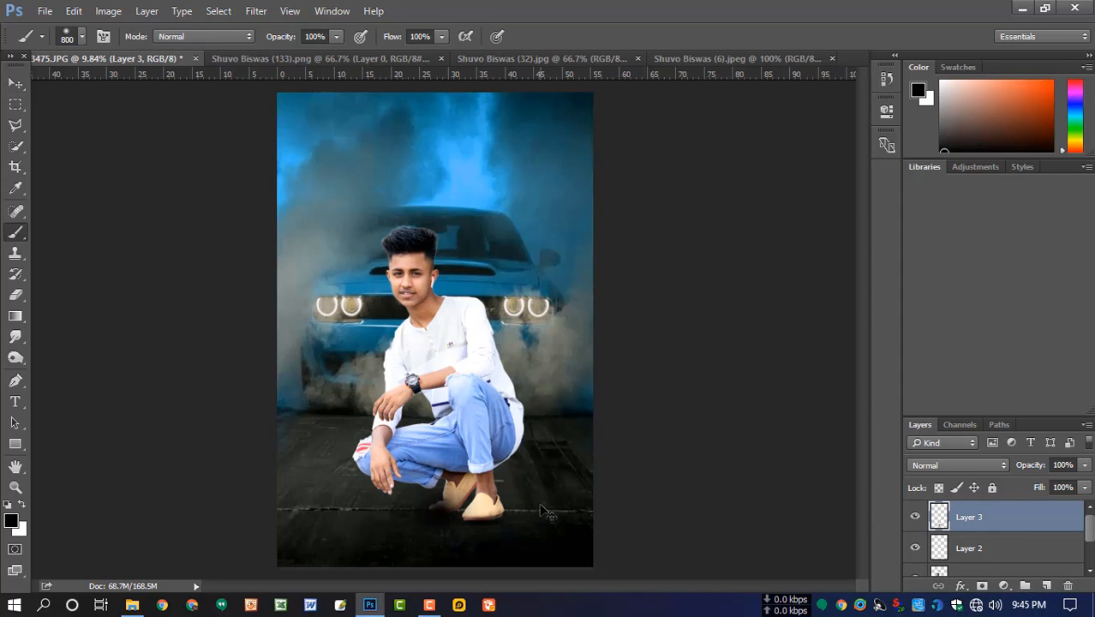
key(ctrl+t)
drag(440, 462, 440, 498)
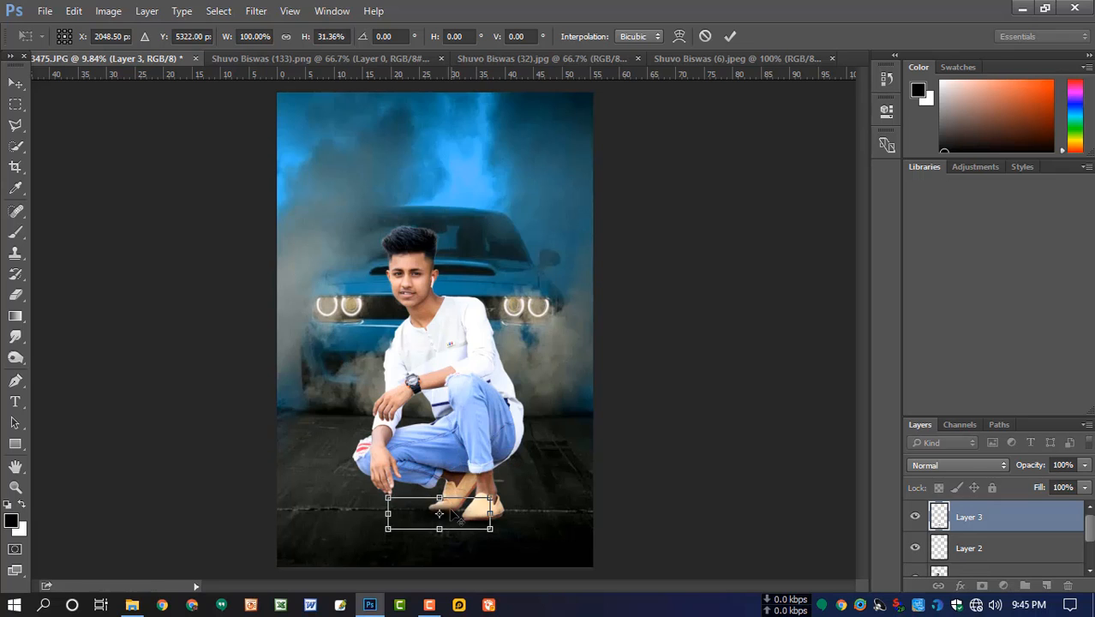
key(Return)
key(b)
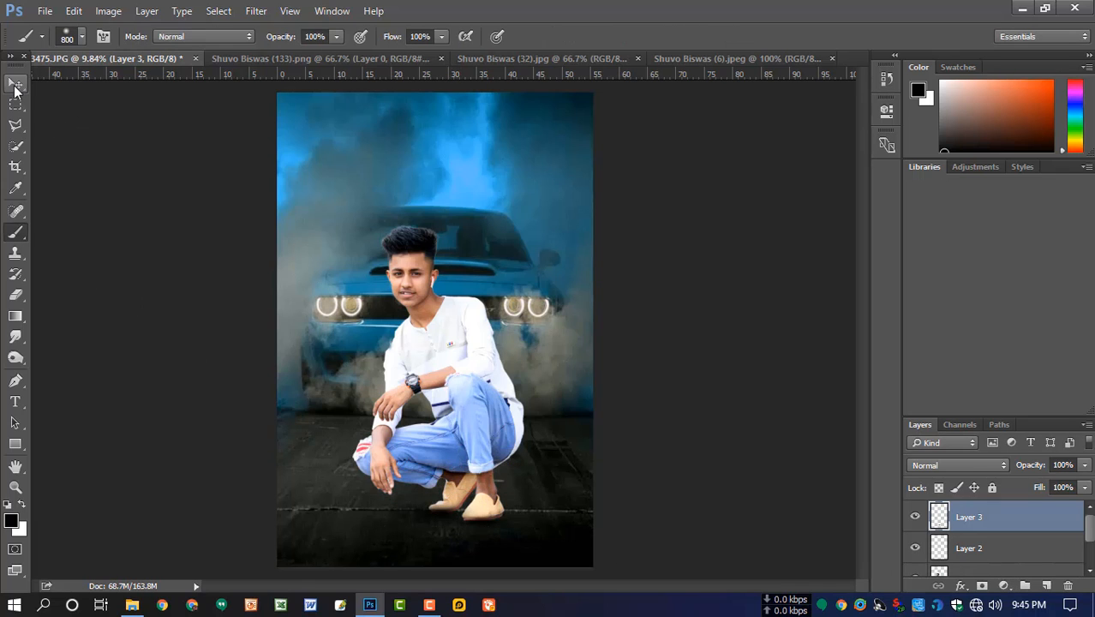
- Fine-tune the second shadow beneath the shoes with Free Transform and apply it
key(ctrl+t)
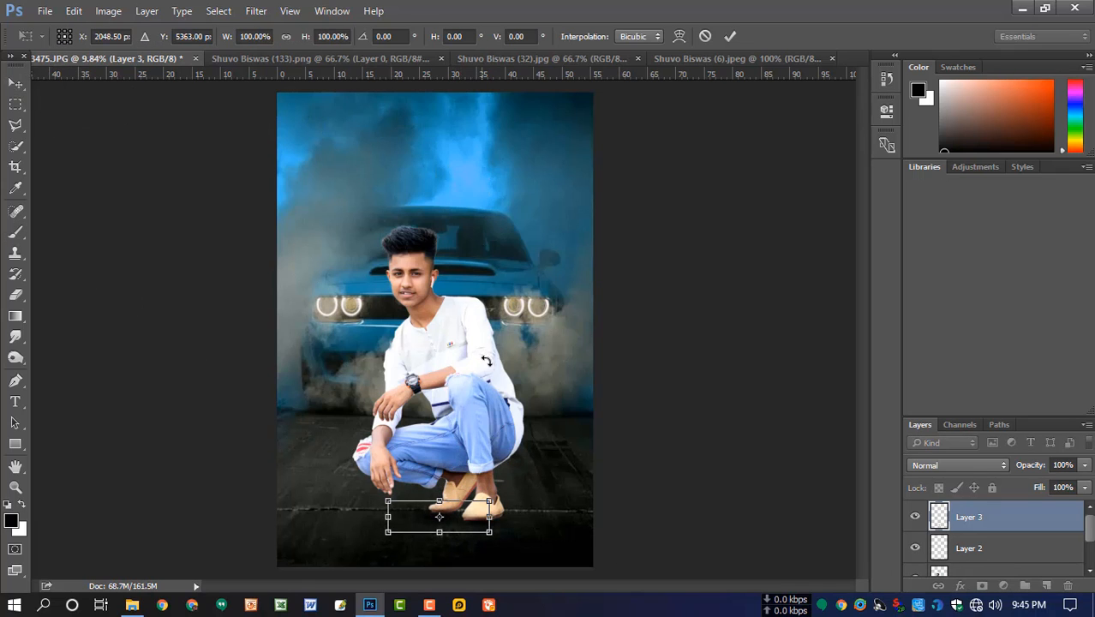
drag(550, 513, 553, 501)
key(Return)
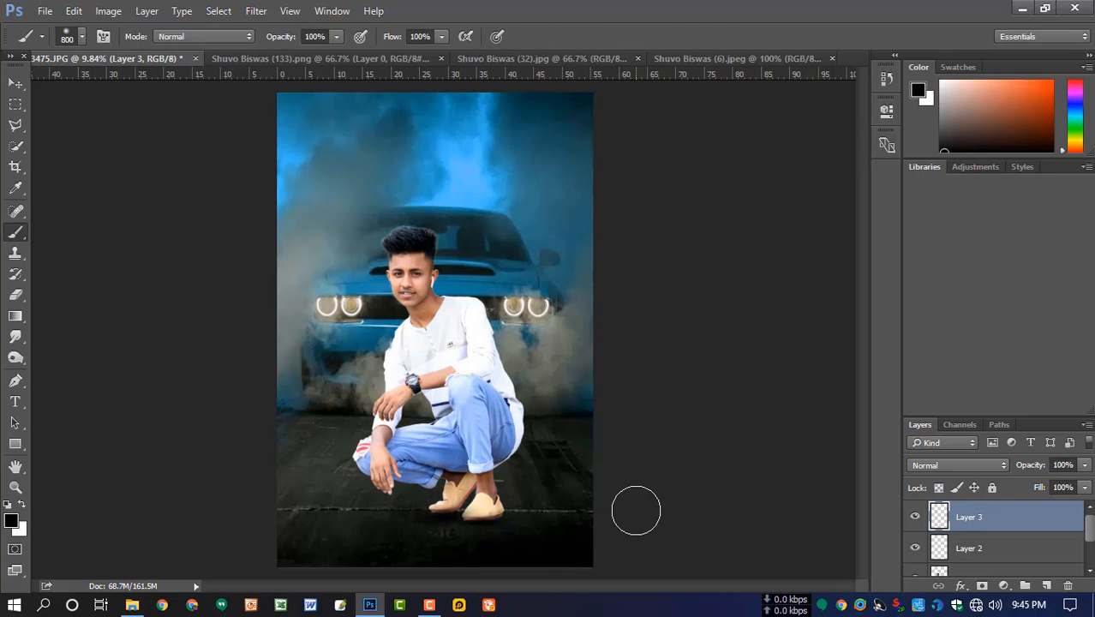
- Darken the man's jeans and shoes on his layer with the Burn tool at Midtones and 44% exposure
scroll(523, 449, down, 2)
scroll(519, 455, up, 1)
scroll(1011, 573, down, 1)
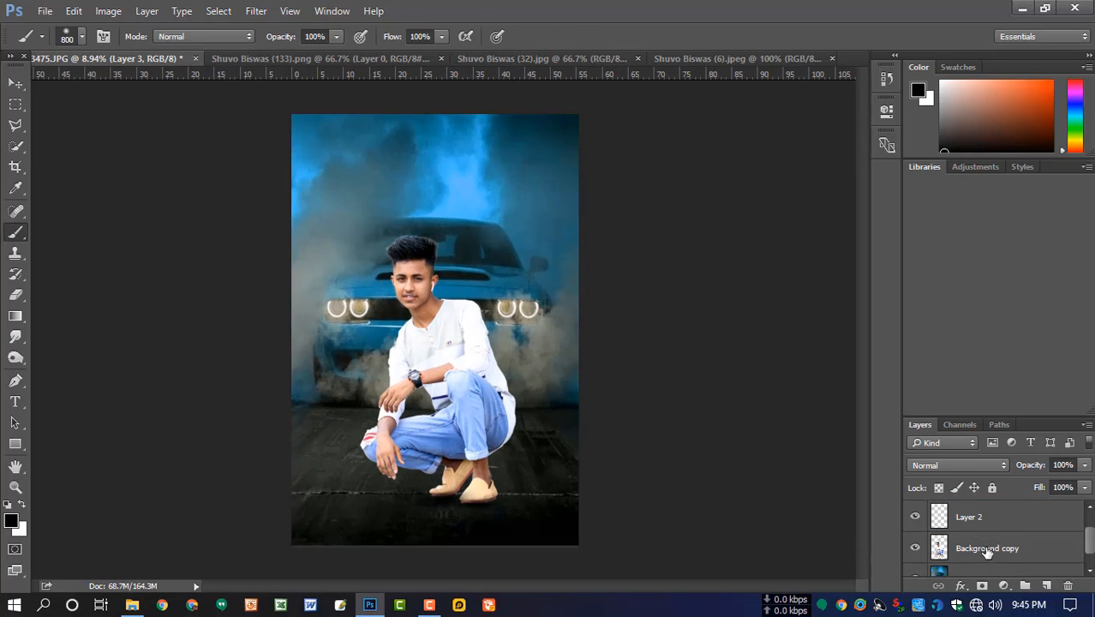
click(978, 551)
click(12, 354)
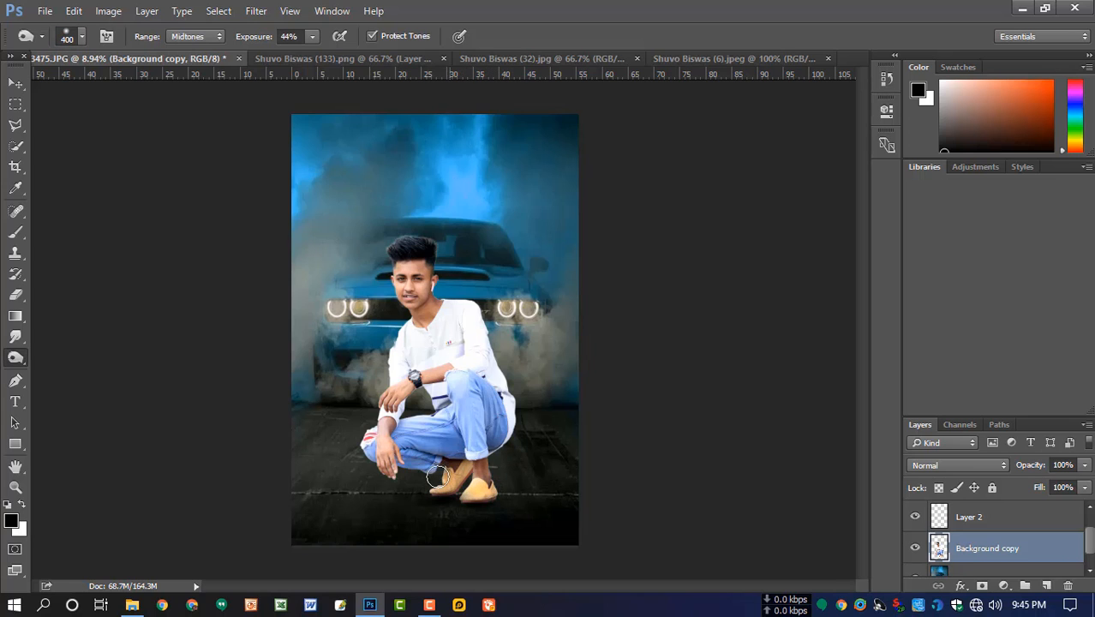
key(bracketright)
mouse_move(473, 450)
mouse_down()
mouse_move(463, 383)
mouse_move(502, 393)
mouse_move(482, 436)
mouse_move(483, 415)
mouse_move(464, 415)
mouse_move(456, 440)
mouse_move(447, 428)
mouse_move(416, 427)
mouse_move(453, 417)
mouse_move(413, 422)
mouse_move(438, 453)
mouse_up()
key(bracketleft)
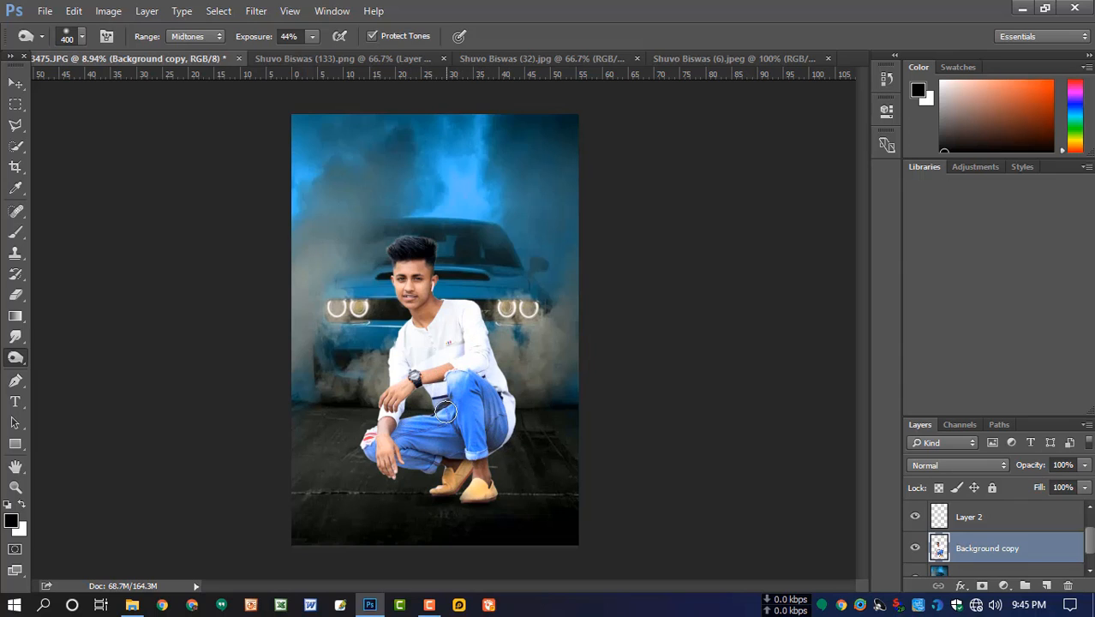
- Move the cut-out man slightly sideways toward the car's centre
key(v)
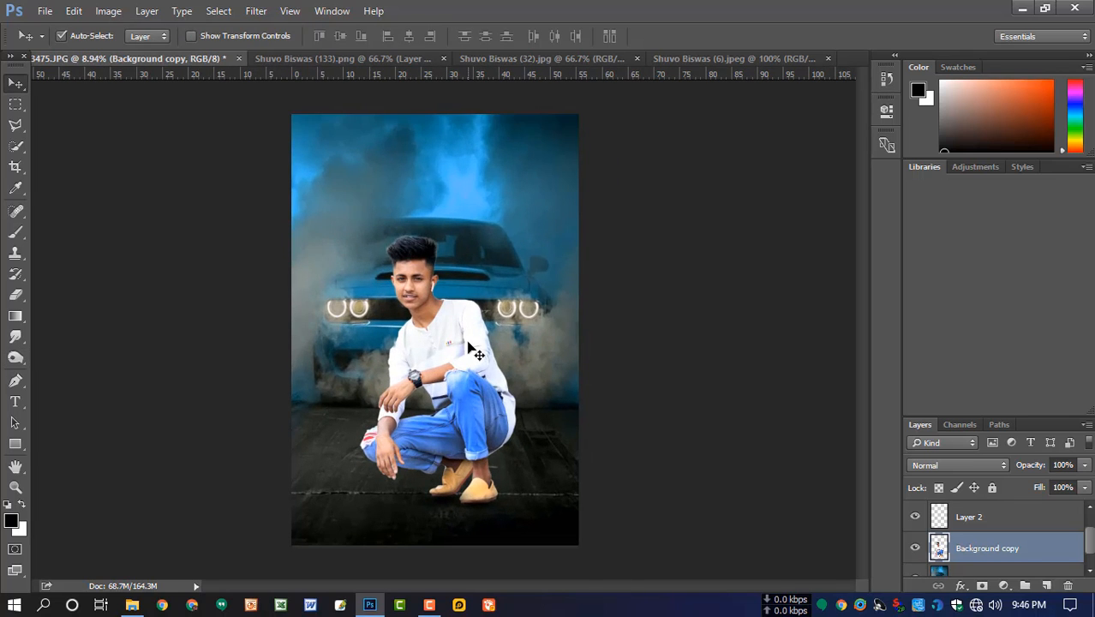
key(o)
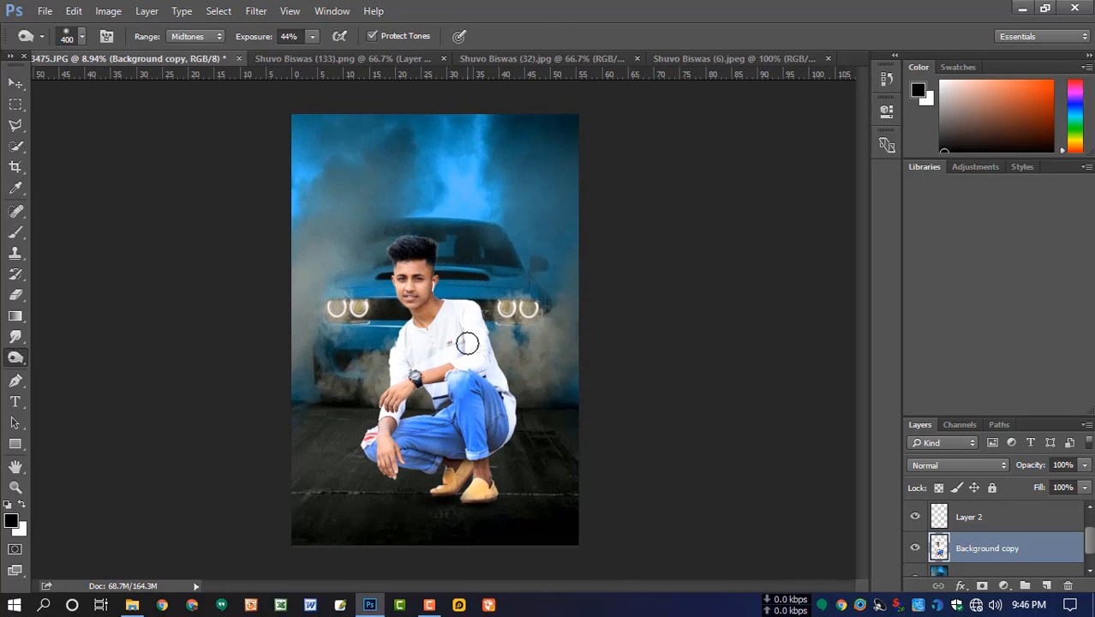
click(15, 83)
mouse_move(464, 355)
mouse_down()
mouse_move(471, 363)
mouse_move(467, 355)
mouse_up()
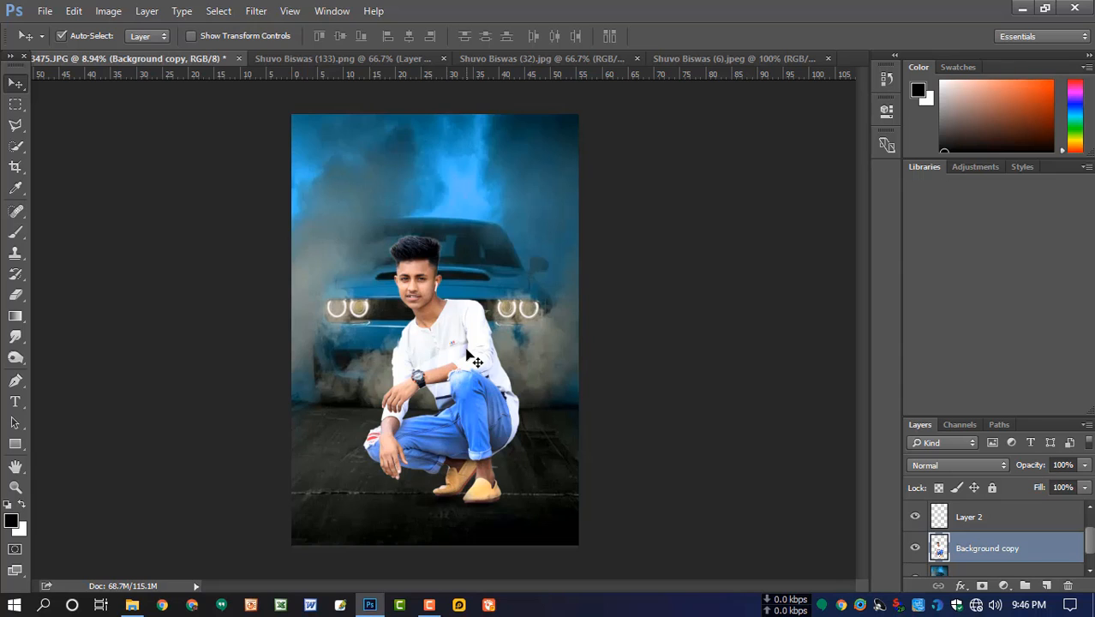
- Widen the car background to about 102.5%, shorten it slightly from its lower edge and nudge the man upward to match
click(541, 299)
key(ctrl+t)
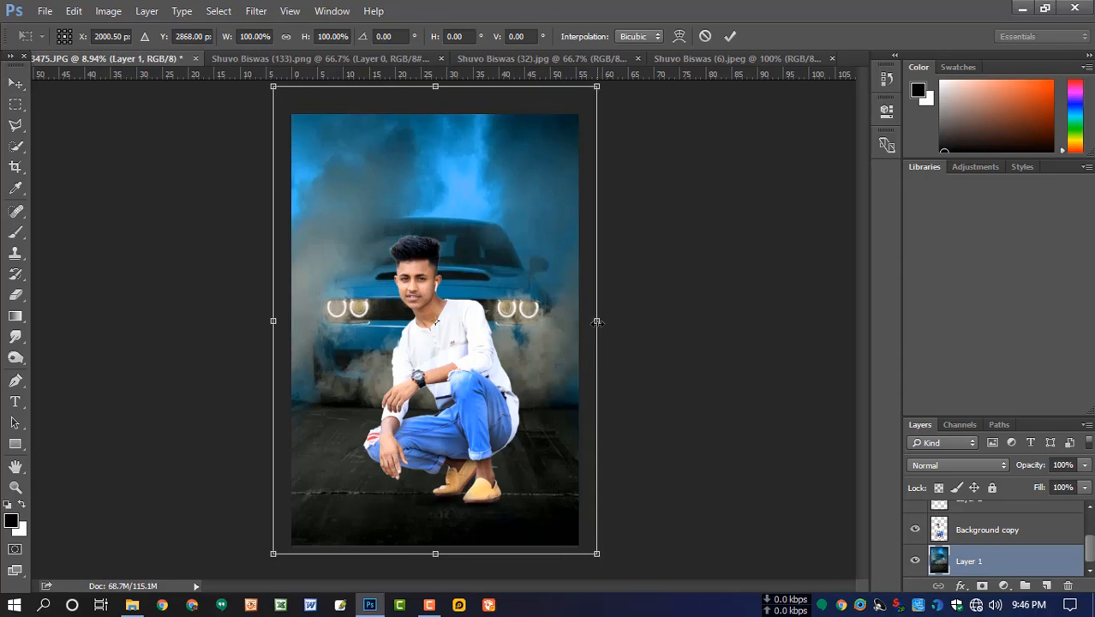
drag(597, 321, 601, 322)
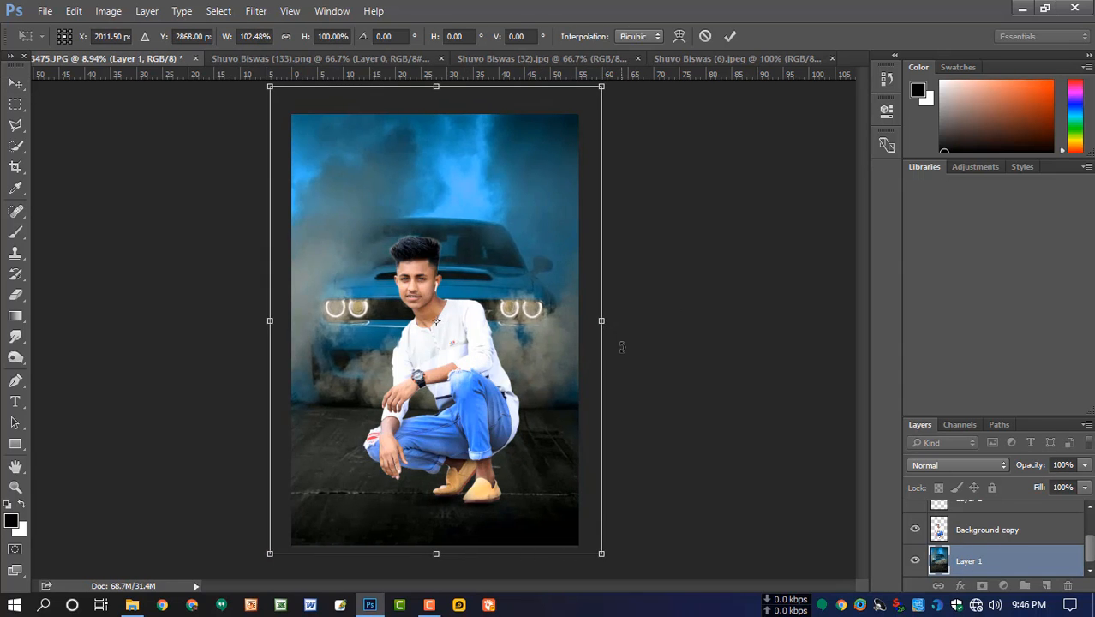
key(Left)
key(Up)
drag(435, 552, 437, 544)
key(Return)
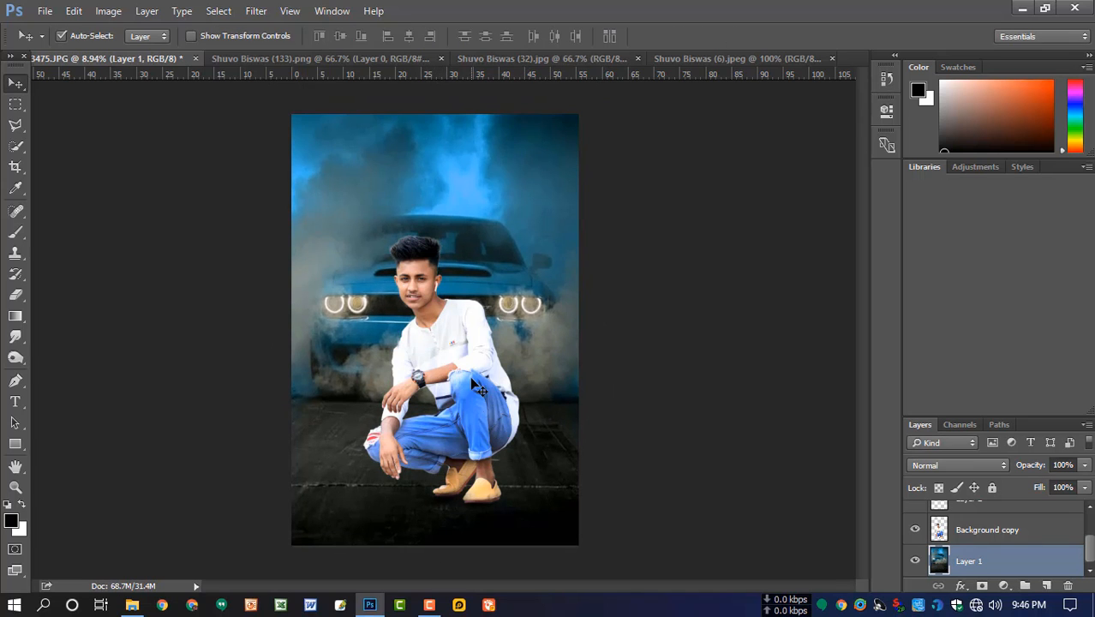
drag(455, 360, 462, 369)
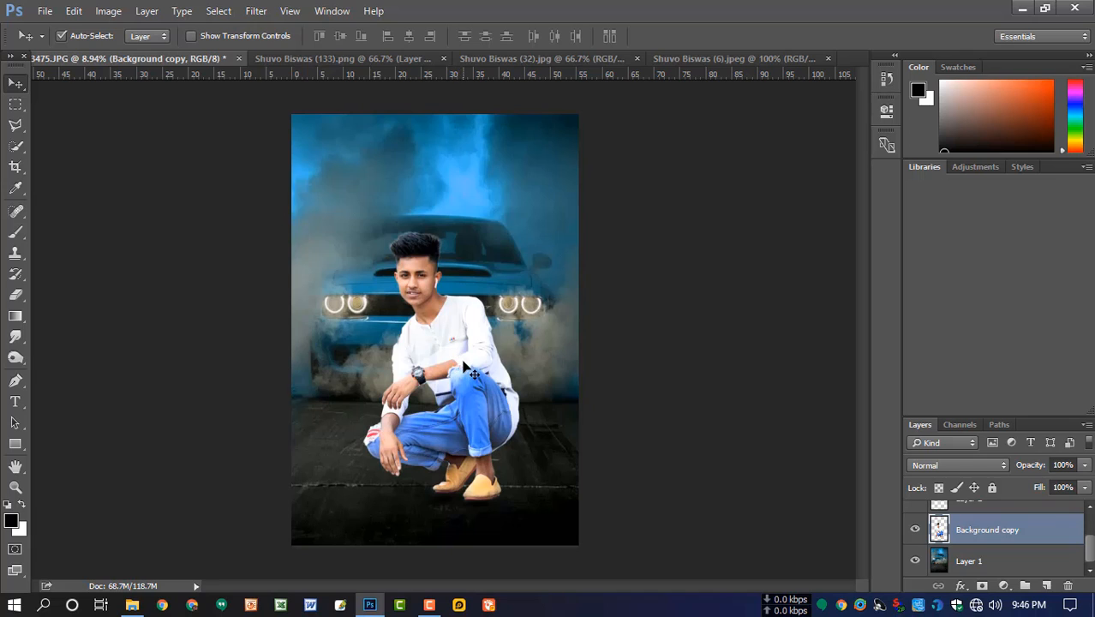
- Add a new layer above the man and draw a black-to-transparent linear gradient upward from the picture's lower edge
click(1046, 586)
click(15, 316)
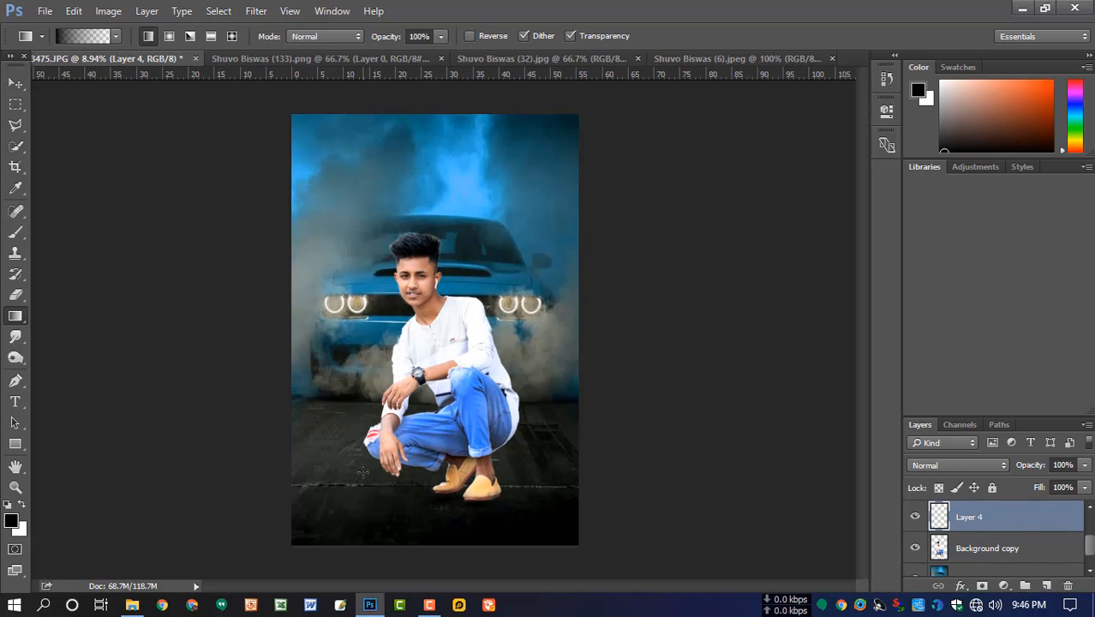
drag(439, 557, 440, 463)
- Stretch the dark gradient upward so it fades over the man's lower body, and apply the transform
key(ctrl+minus)
key(ctrl+t)
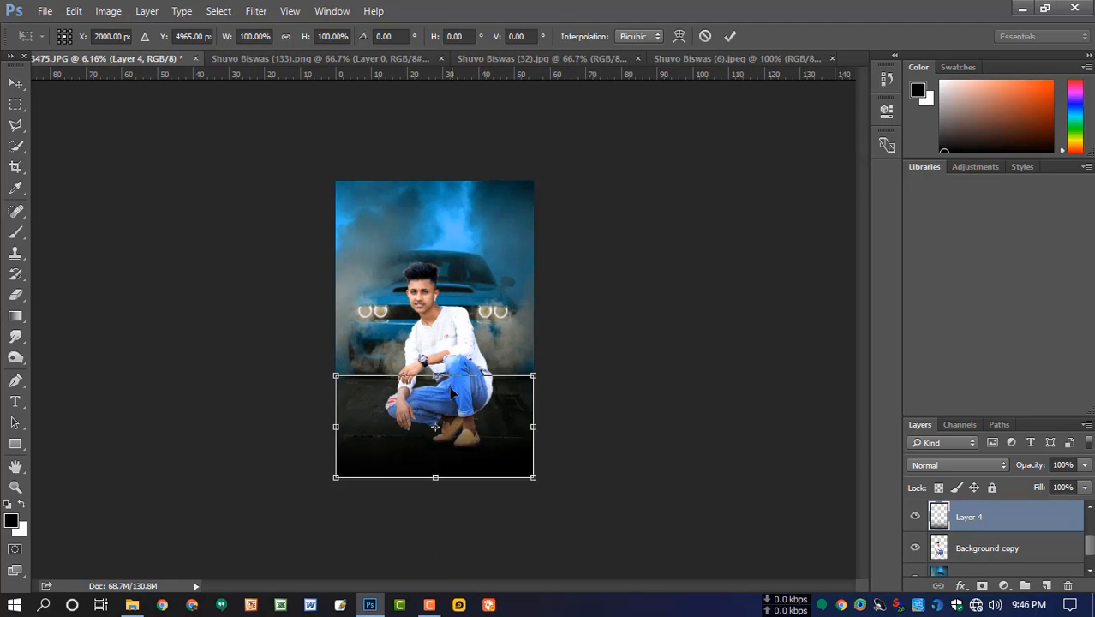
drag(436, 371, 445, 319)
key(Return)
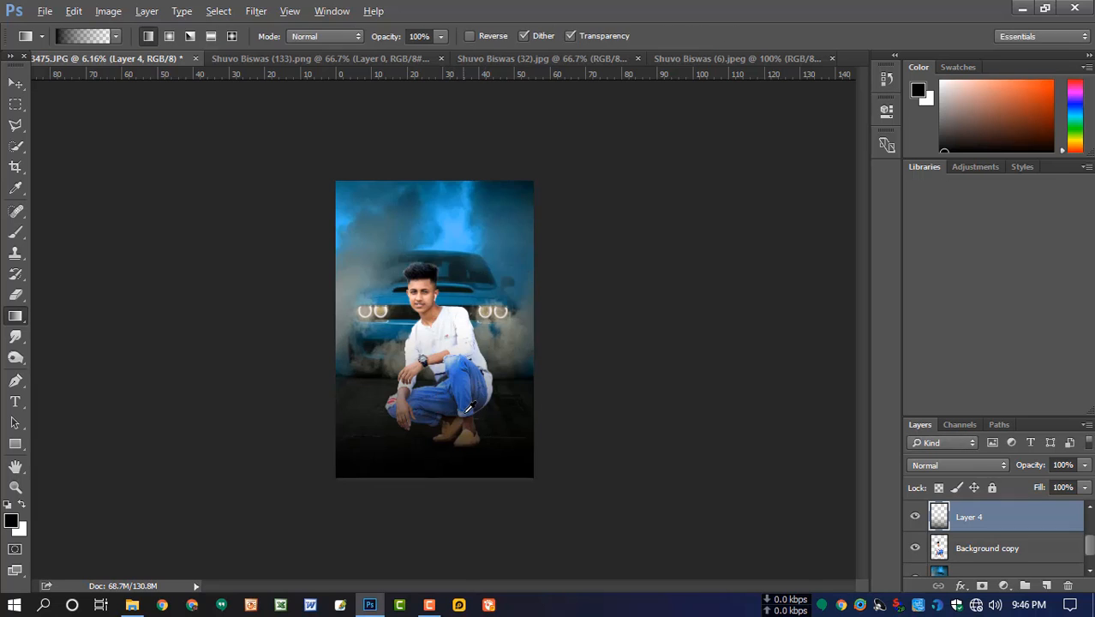
key(ctrl+0)
key(alt)
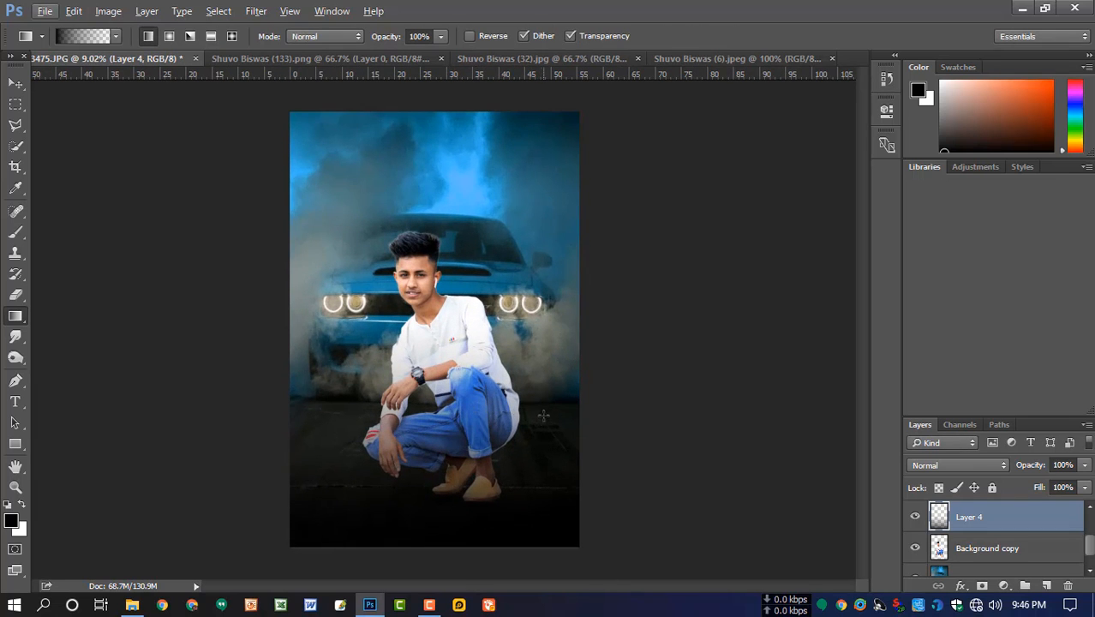
- Duplicate the man's cut-out layer and burn the light edges around his hair with a 200 px brush at 44% exposure
click(994, 550)
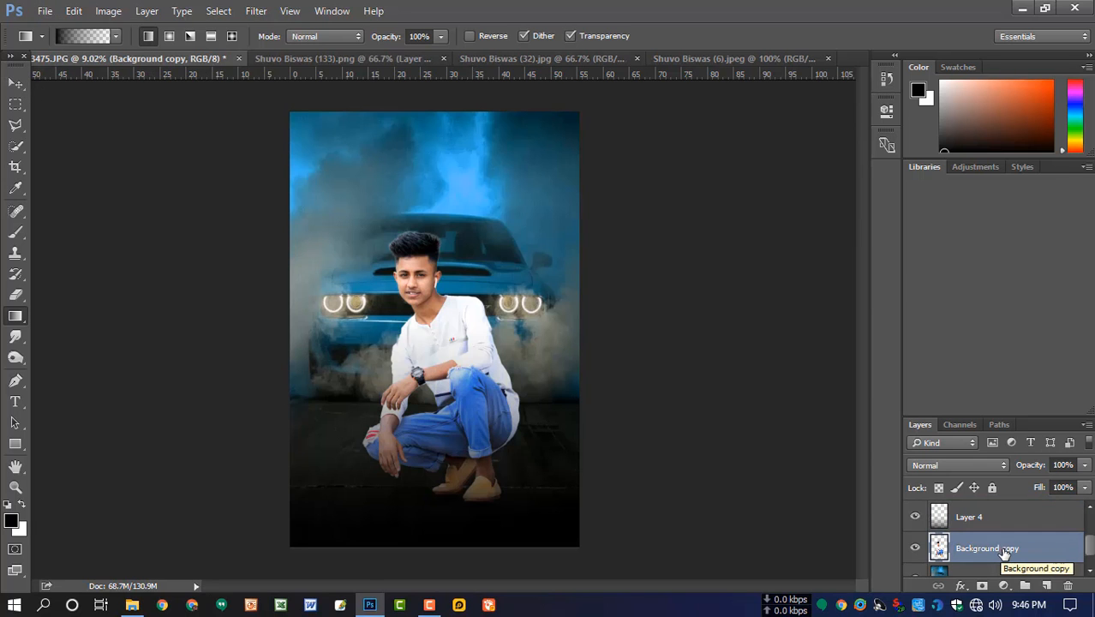
key(ctrl+j)
scroll(461, 294, up, 10)
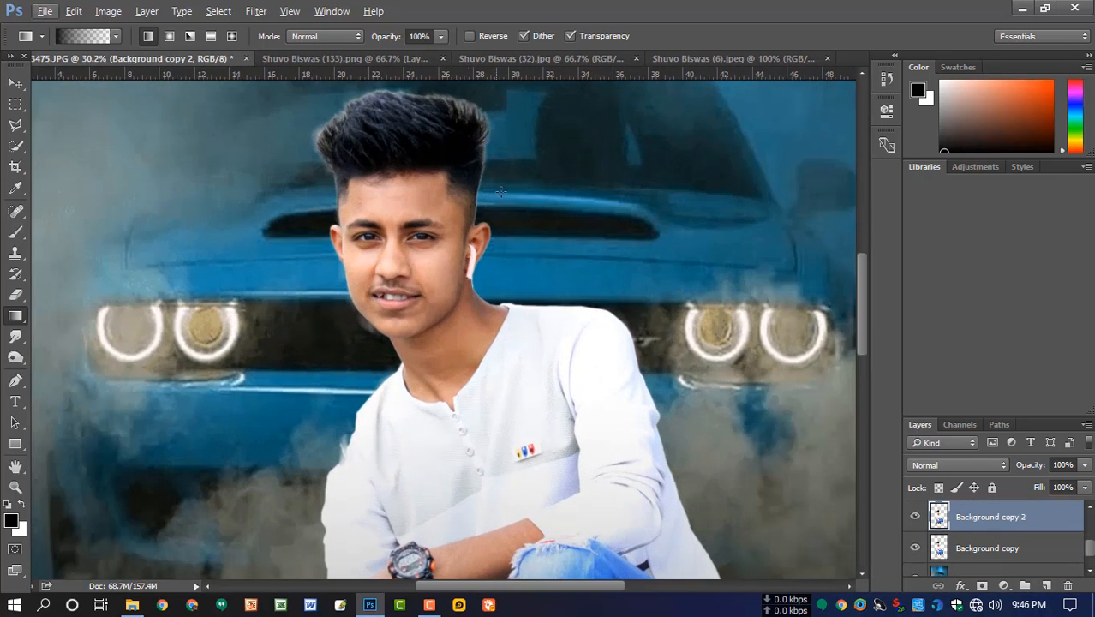
key(space)
drag(500, 190, 516, 288)
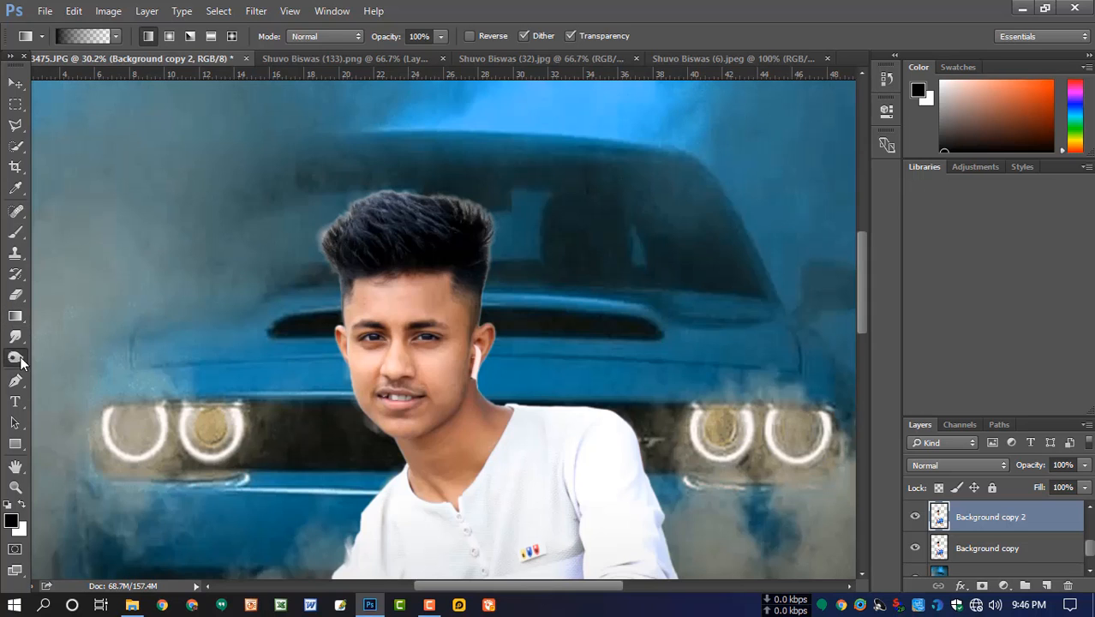
click(15, 358)
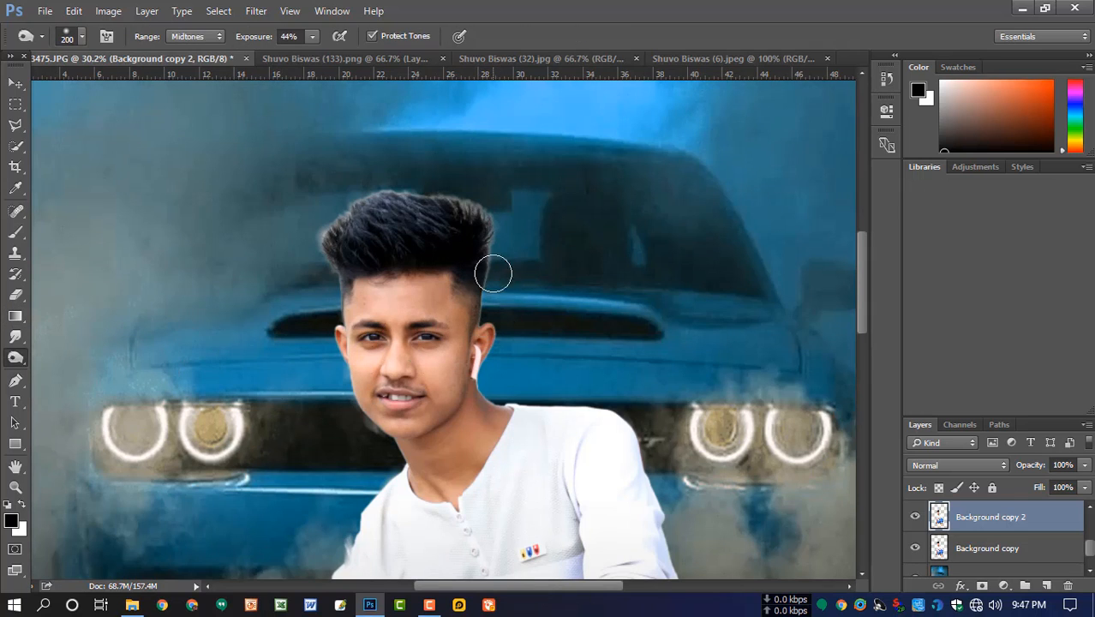
mouse_move(494, 274)
mouse_down()
mouse_move(497, 241)
mouse_move(464, 200)
mouse_move(511, 204)
mouse_move(366, 197)
mouse_move(385, 198)
mouse_move(325, 238)
mouse_up()
- Burn the remaining light fringes along the hair outline and temples using smaller brushes from 175 px down to 80 px
key([)
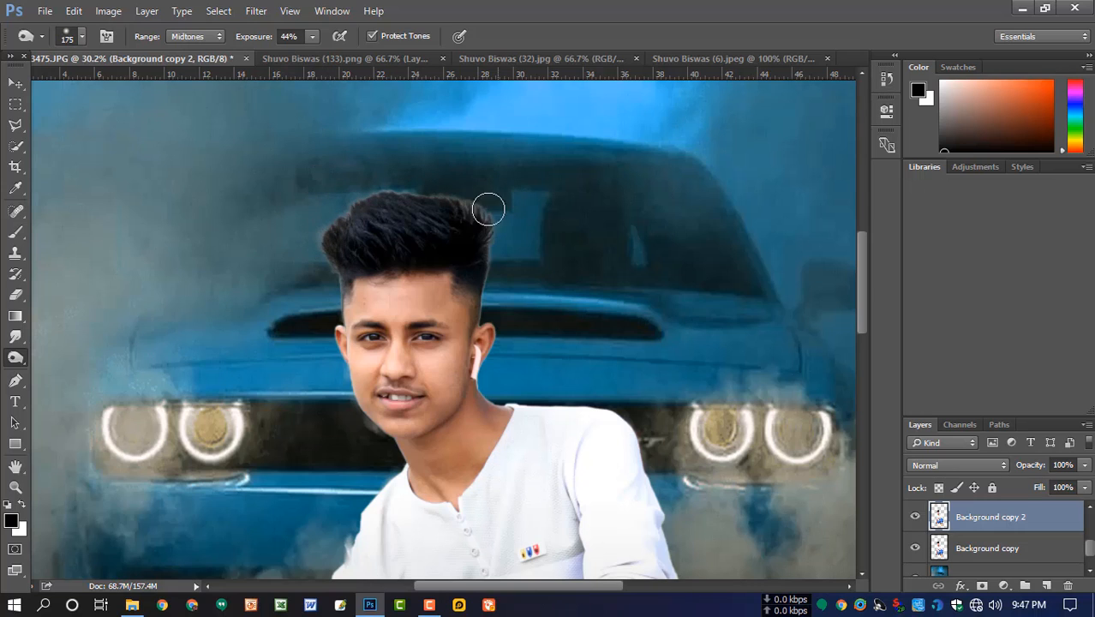
key(bracketleft)
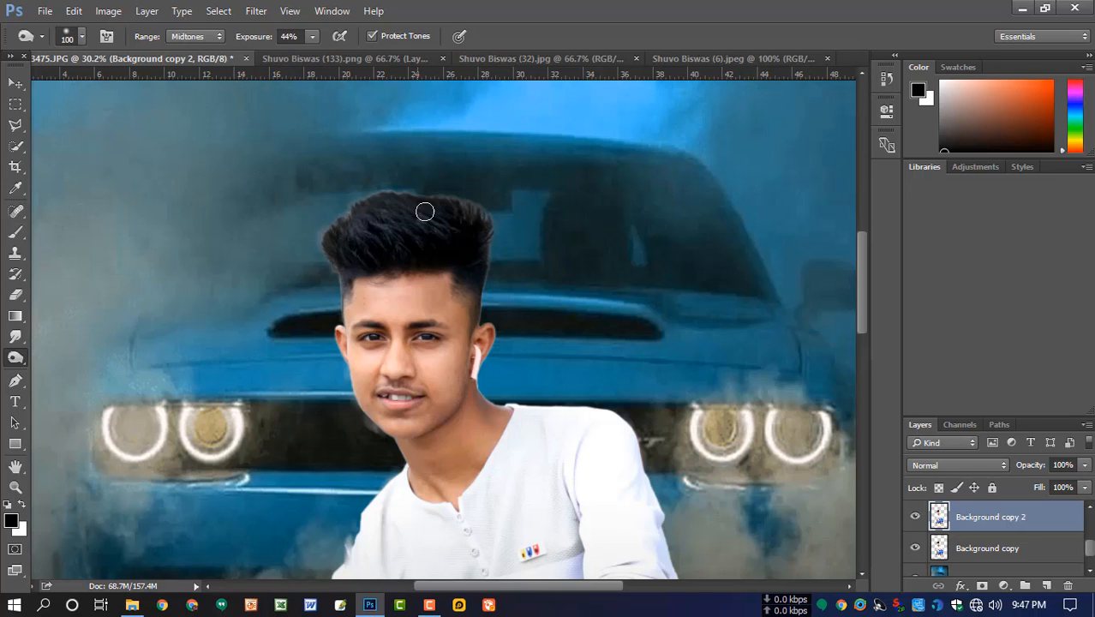
key(bracketright)
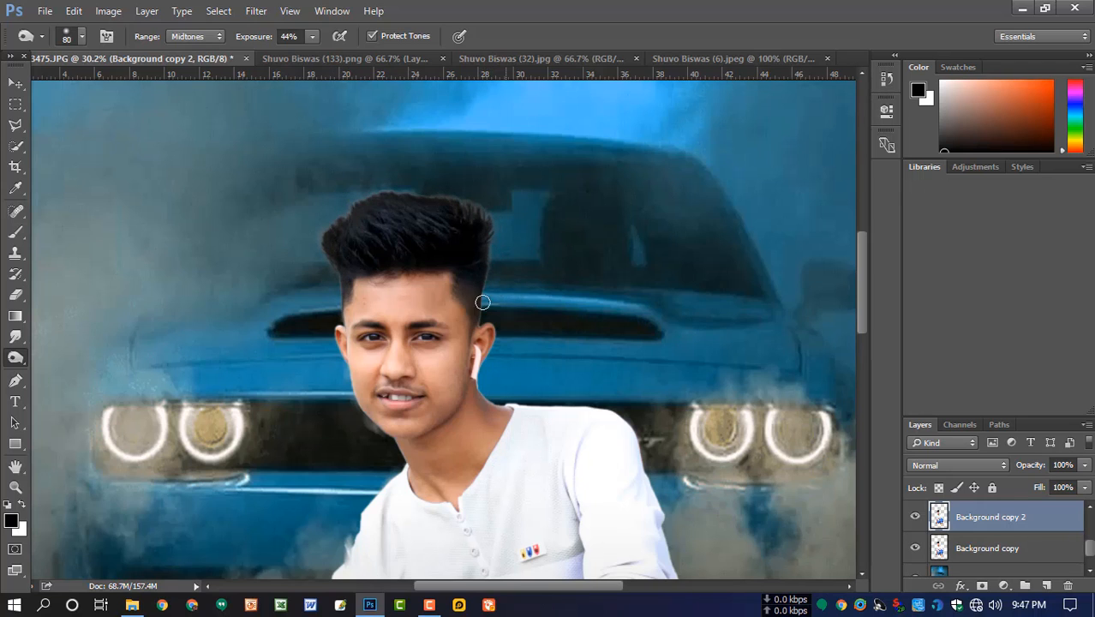
scroll(441, 320, up, 1)
key(alt)
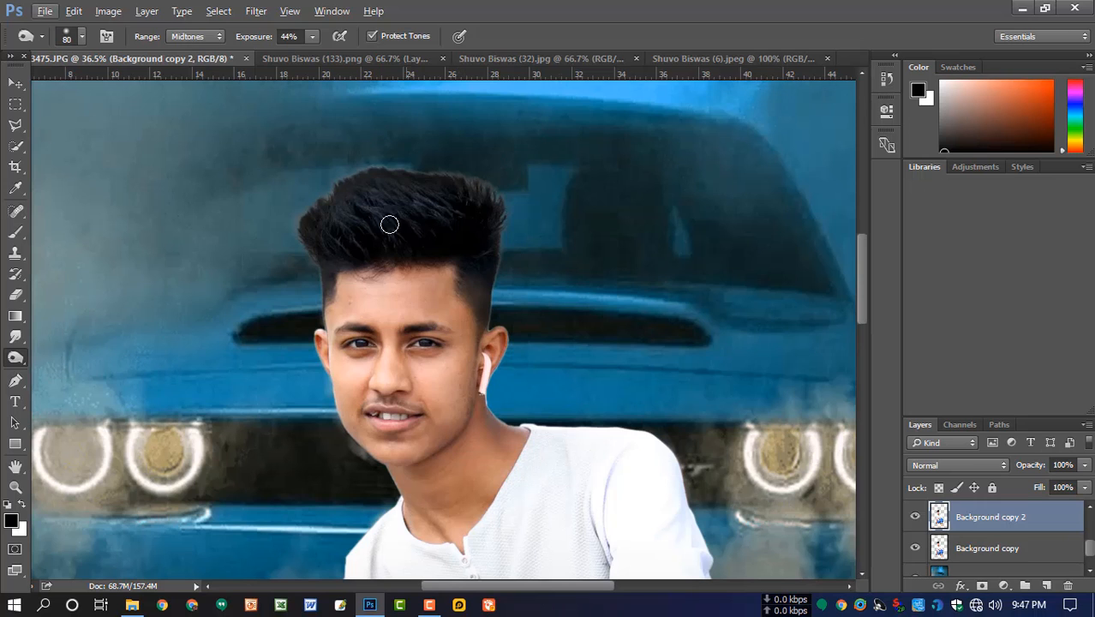
scroll(431, 307, up, 1)
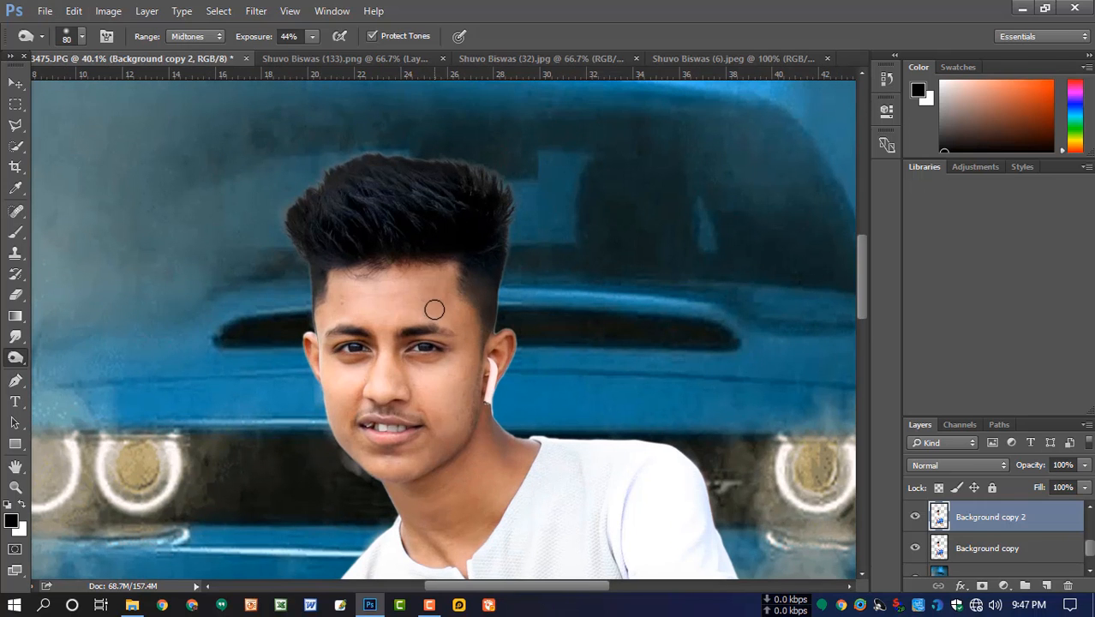
- Apply the Camera Raw filter to the duplicated cut-out layer with Clarity +12 and Vibrance +17
click(256, 11)
key(Escape)
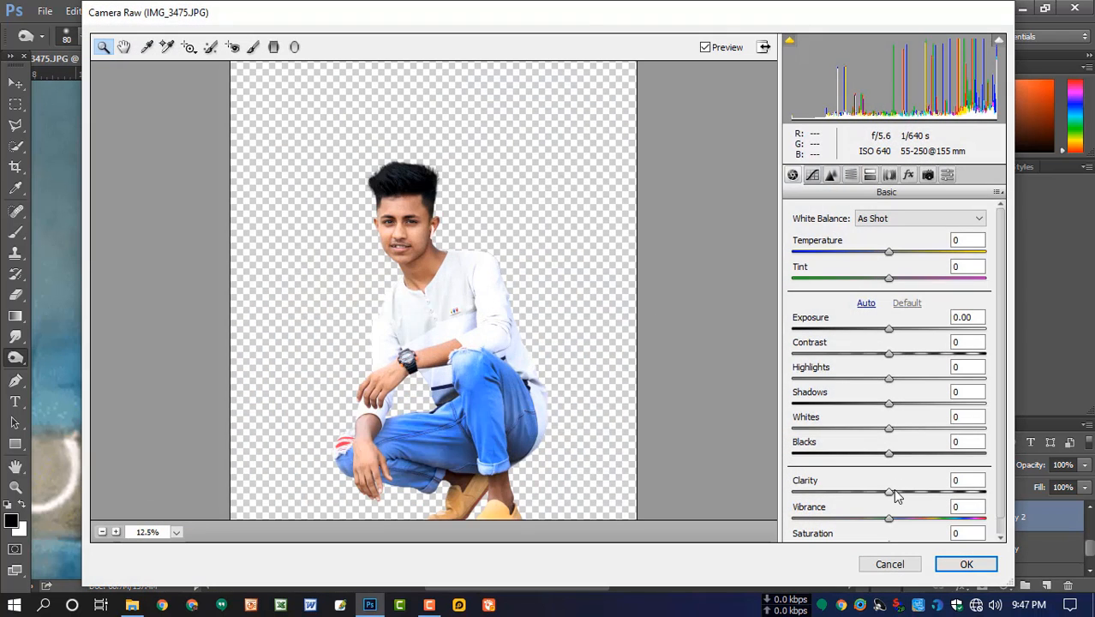
drag(894, 493, 906, 519)
scroll(924, 528, down, 1)
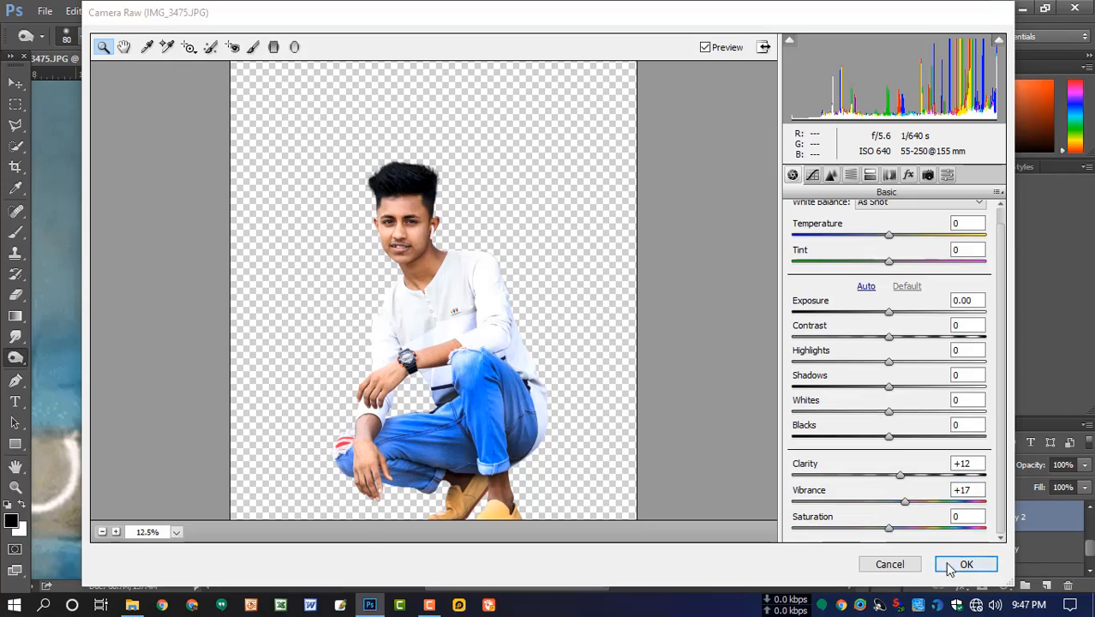
click(949, 566)
- Smooth the skin on the man's forehead with the Smudge tool at 23% strength, enlarging the brush from 45 px to 90 px
scroll(523, 323, down, 4)
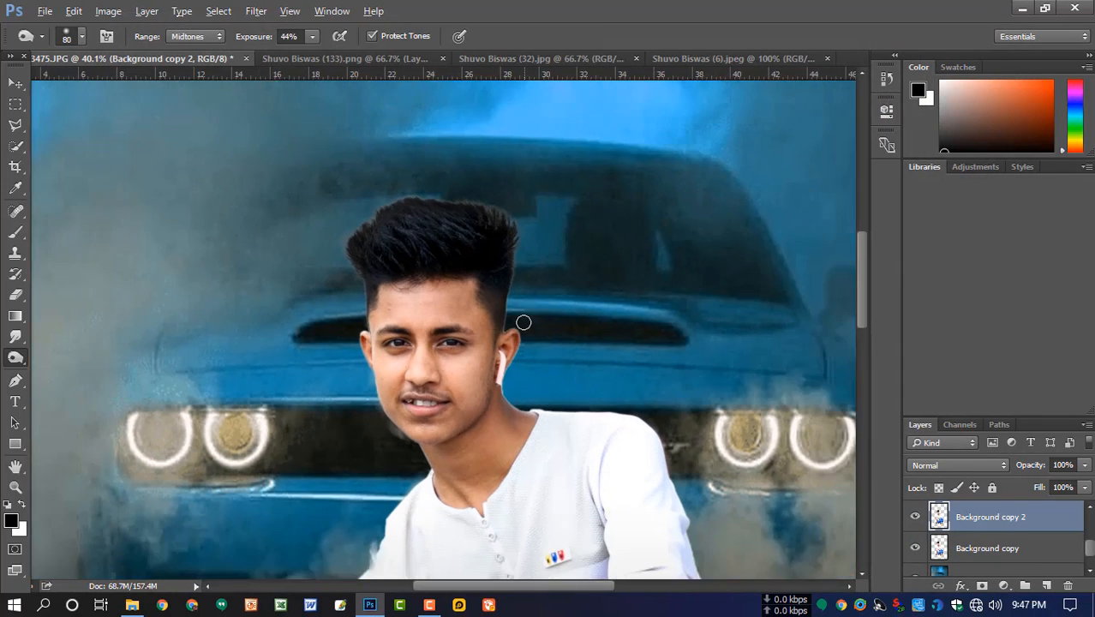
scroll(461, 312, up, 3)
scroll(463, 318, up, 1)
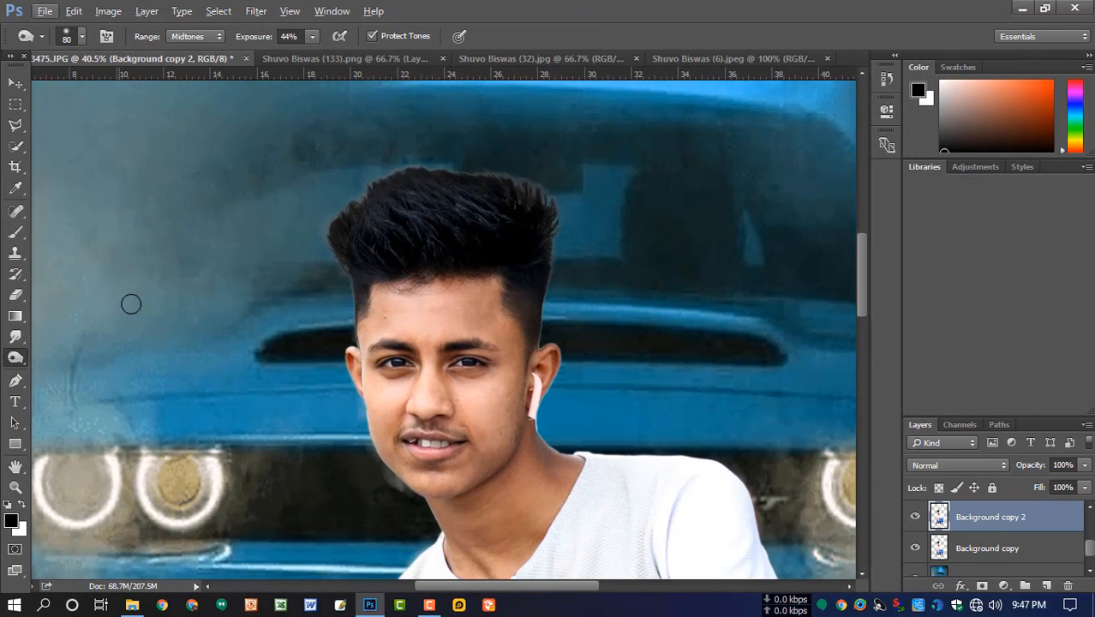
click(15, 337)
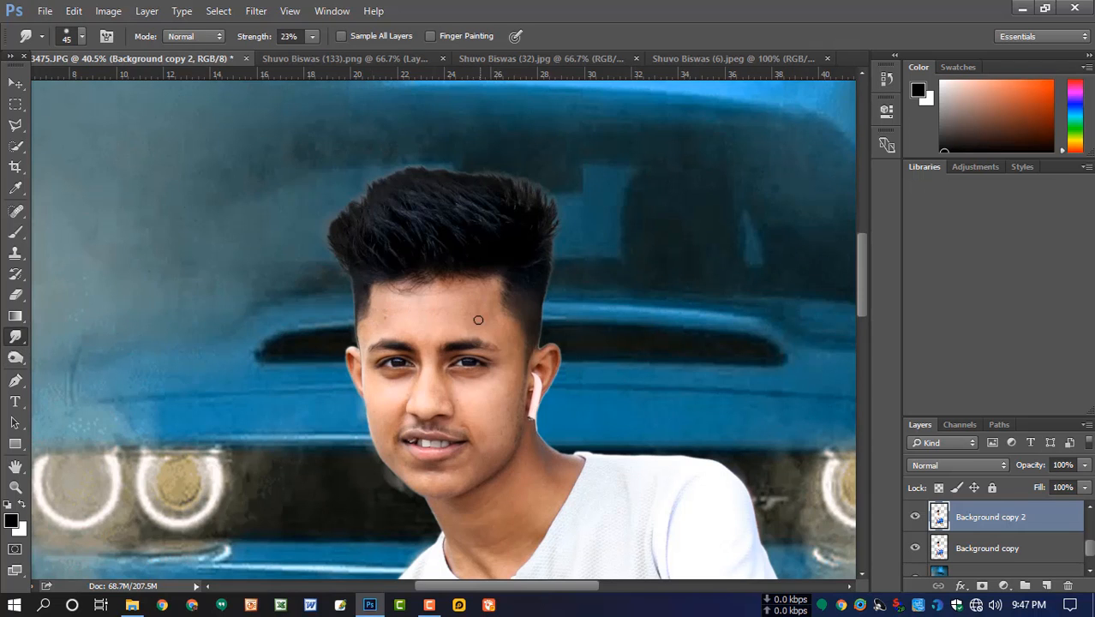
scroll(478, 319, up, 4)
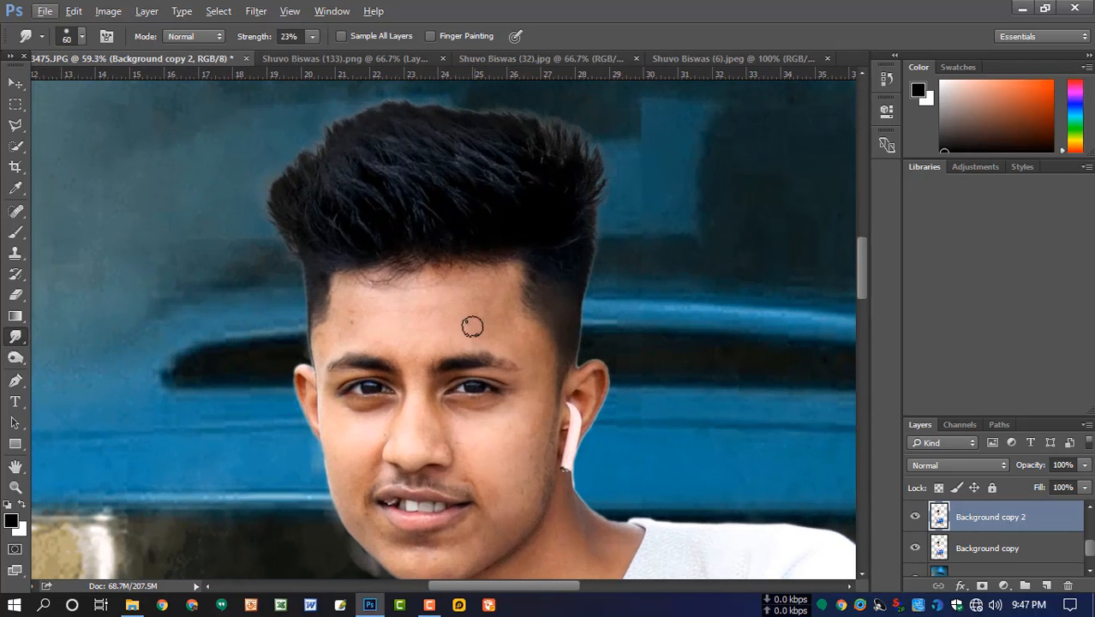
key(bracketright)
key(bracketright)
key(bracketright)
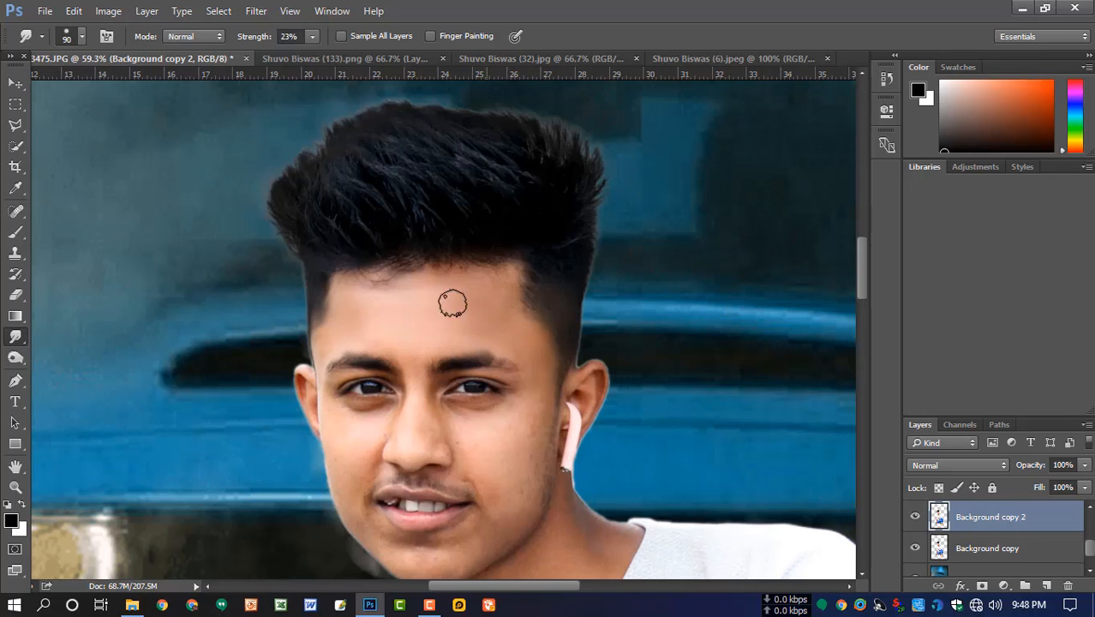
- Smudge the skin beneath the eyes and on the upper cheek beside the earbud with a 50 px brush
scroll(524, 426, up, 3)
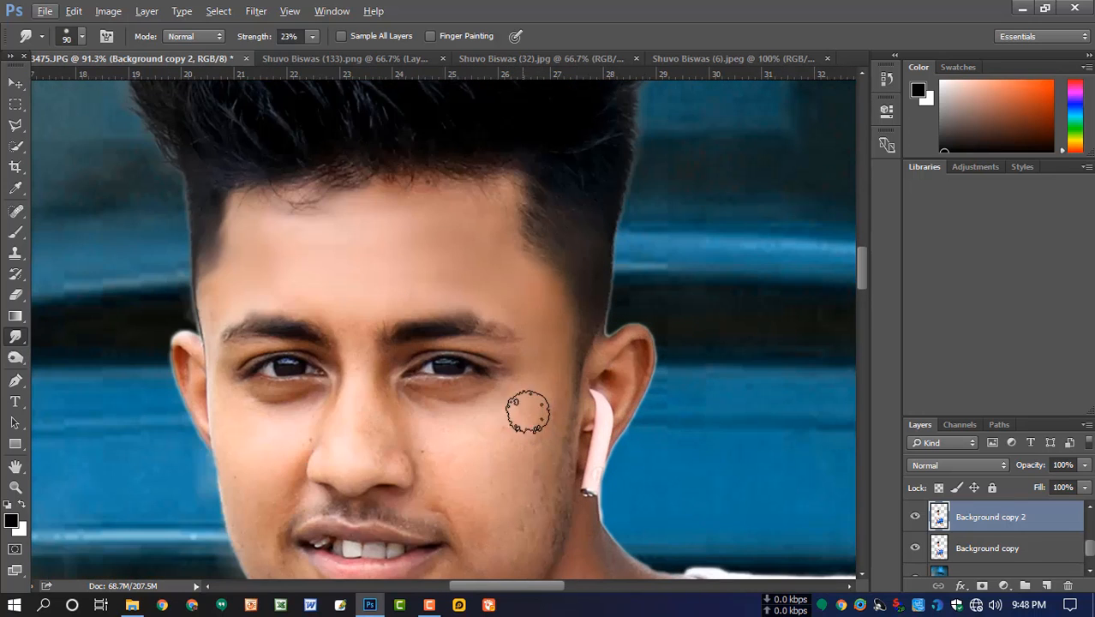
key(bracketleft)
key(bracketleft)
key(bracketleft)
key(bracketleft)
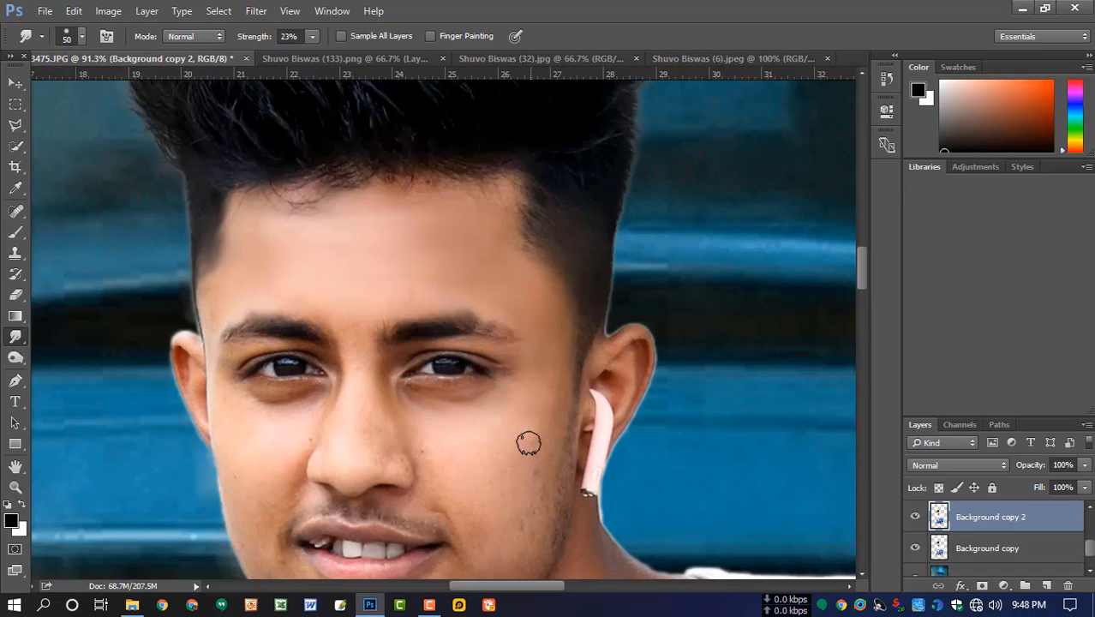
drag(532, 459, 539, 386)
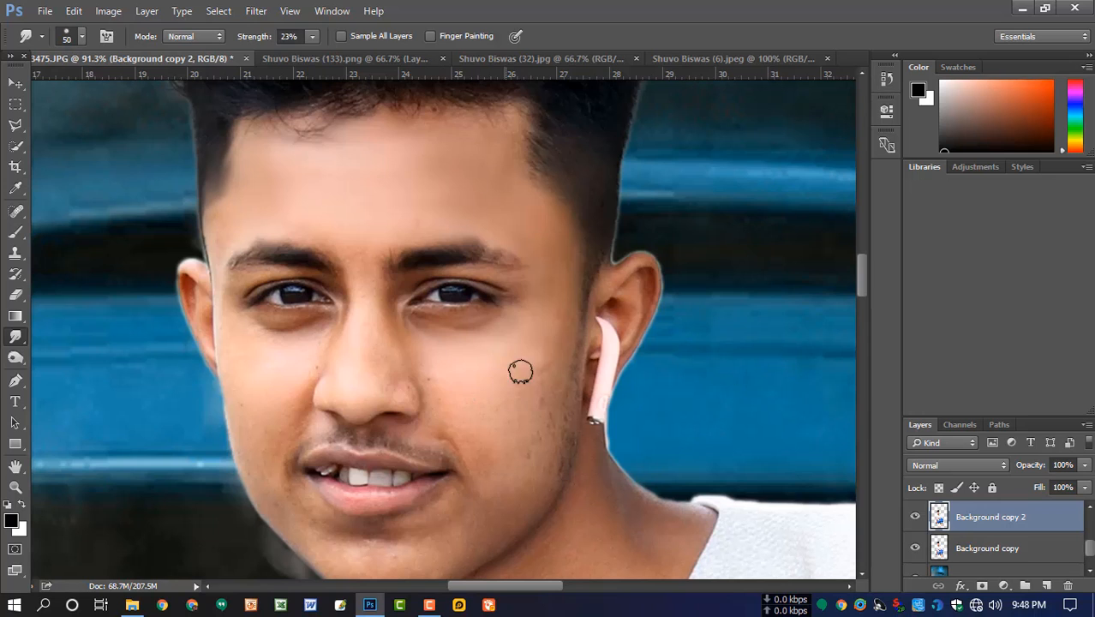
scroll(513, 396, down, 2)
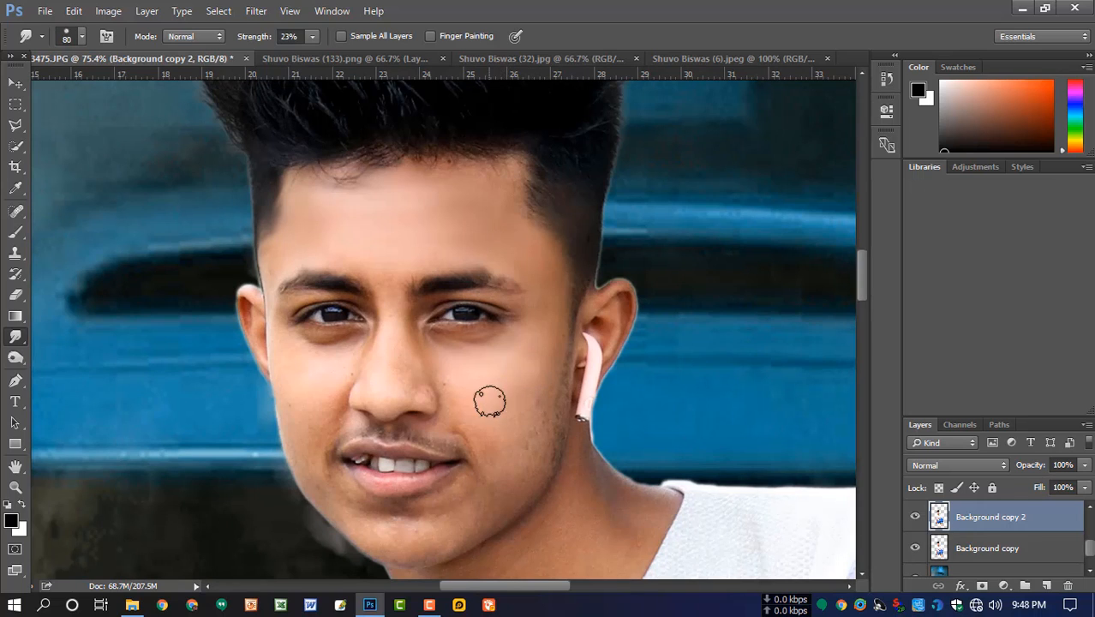
- Smooth both cheeks and the stubbled jaw area with the Smudge tool, using an 80 px brush and a 50 px brush
key(bracketright)
key(bracketright)
key(bracketright)
key(bracketleft)
key(bracketleft)
key(bracketleft)
key(bracketleft)
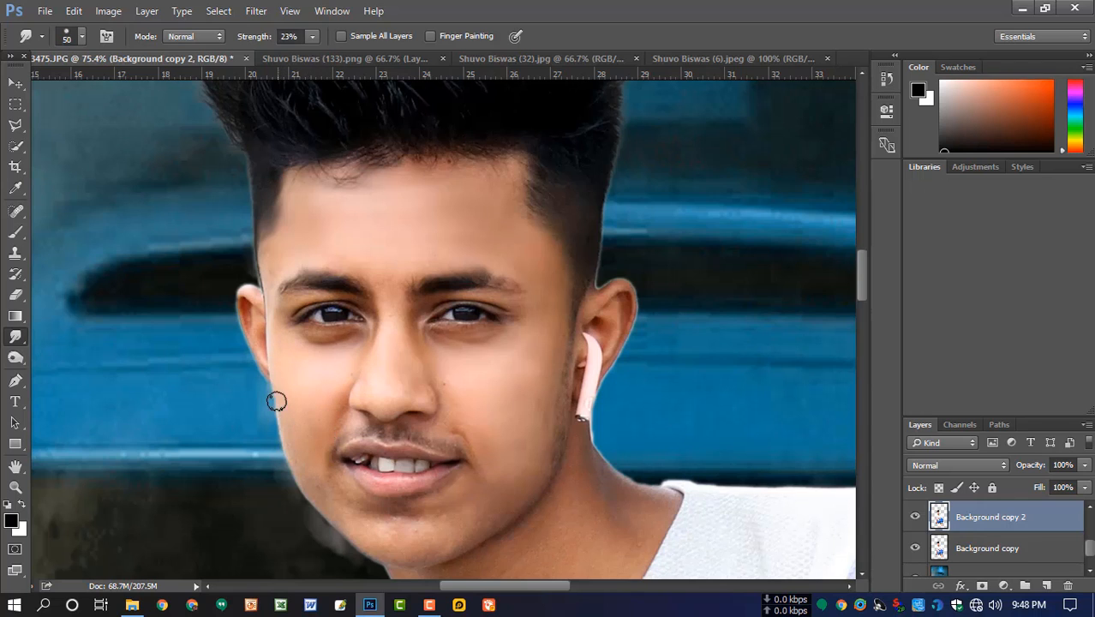
- Smudge the skin around the nose and between the eyebrows at 50 px, and the neck at 100 px
scroll(326, 465, down, 2)
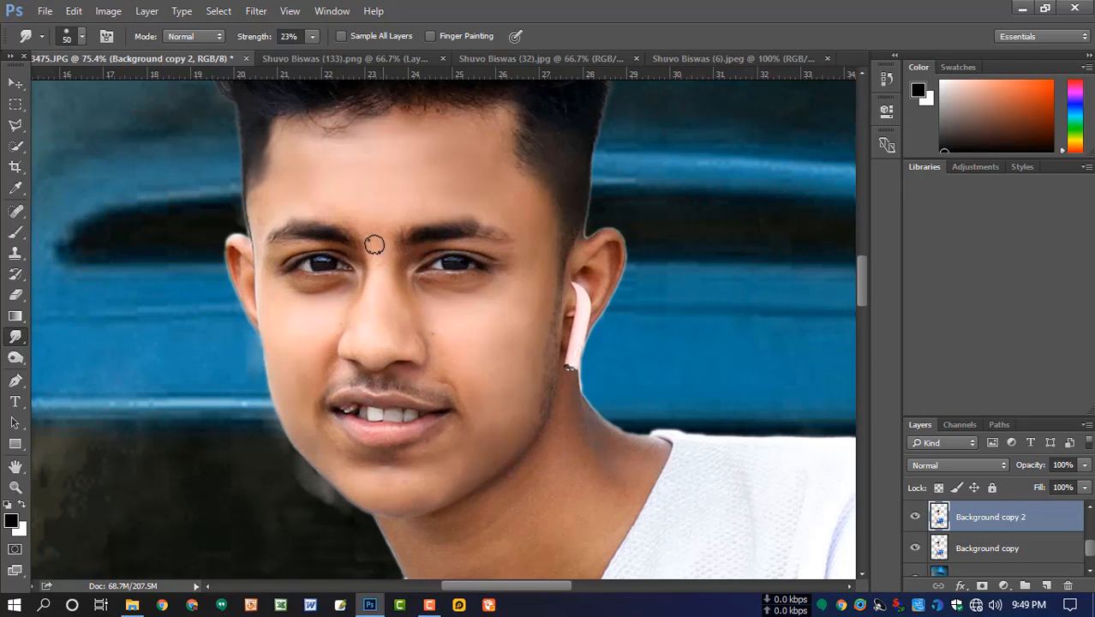
scroll(392, 187, down, 3)
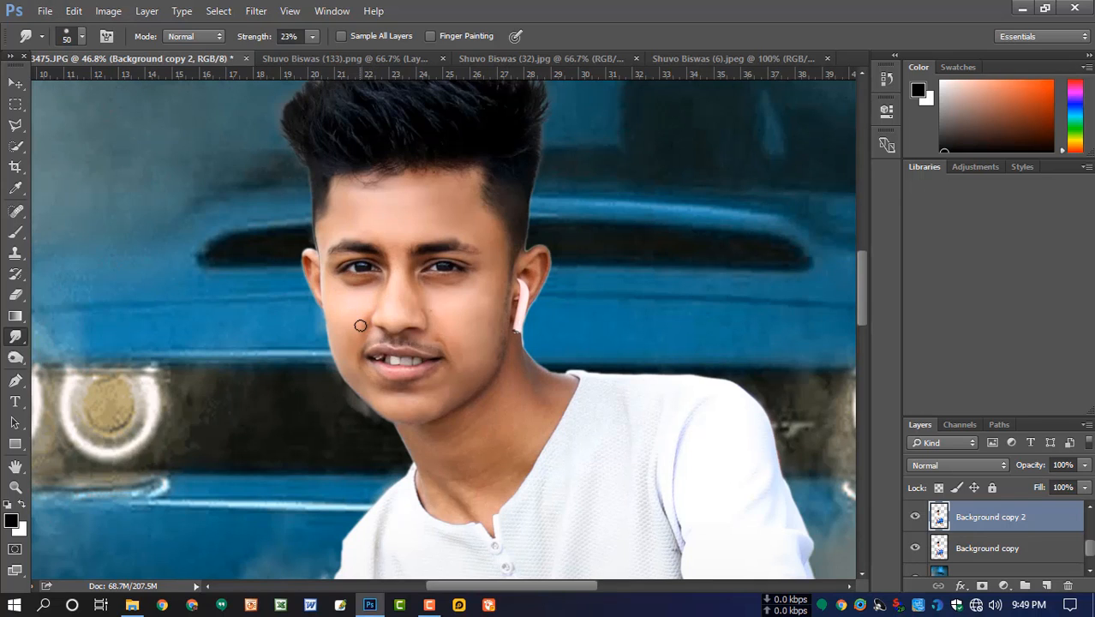
scroll(513, 365, down, 1)
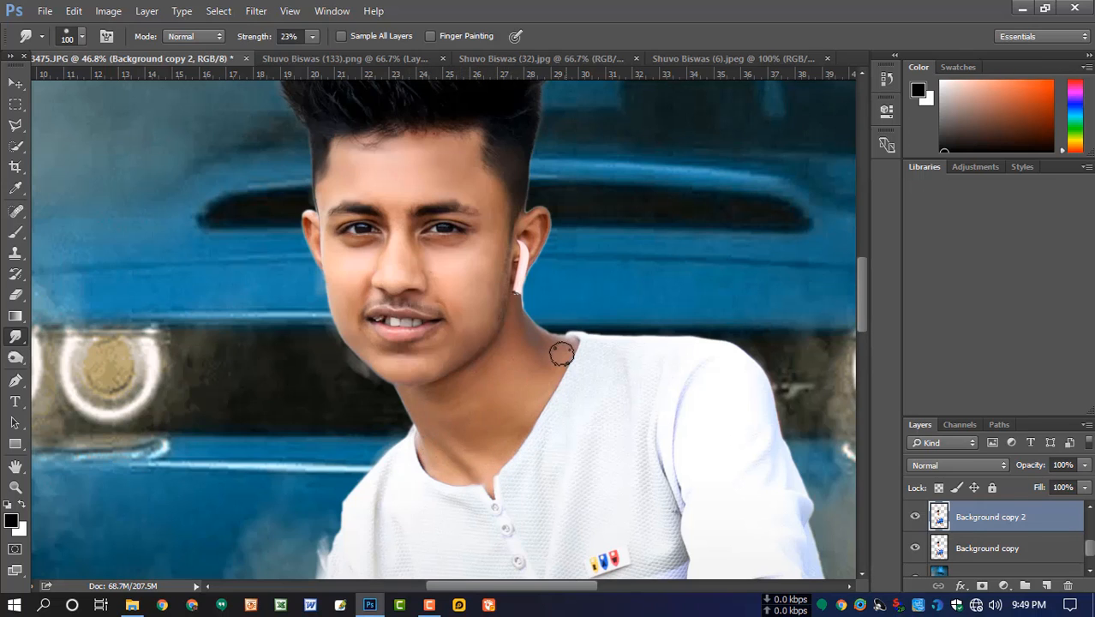
scroll(525, 403, down, 5)
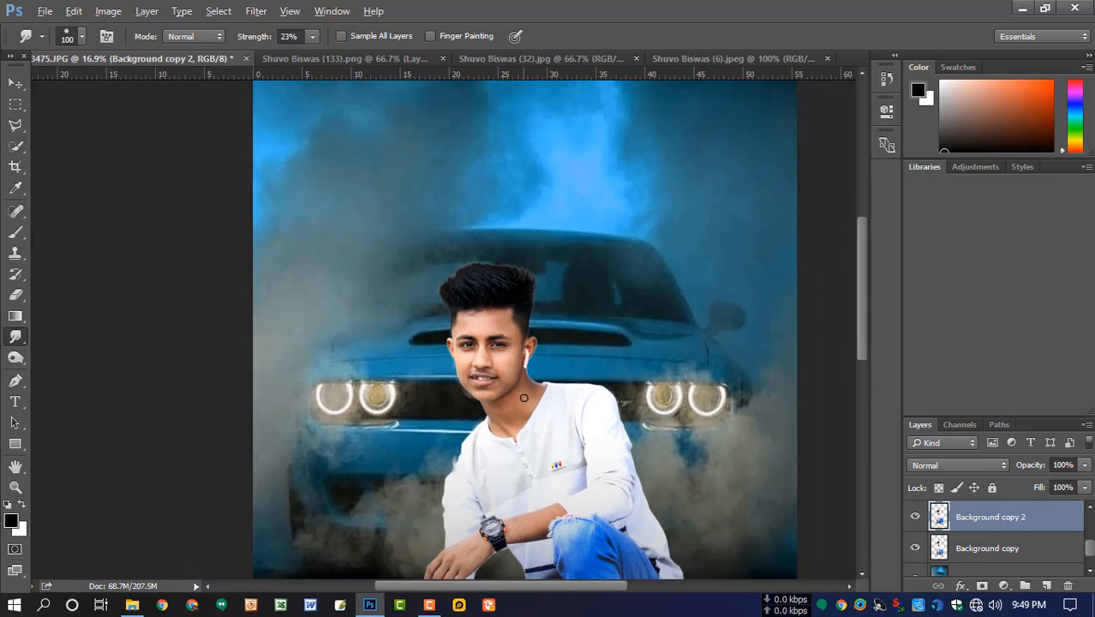
scroll(542, 405, down, 1)
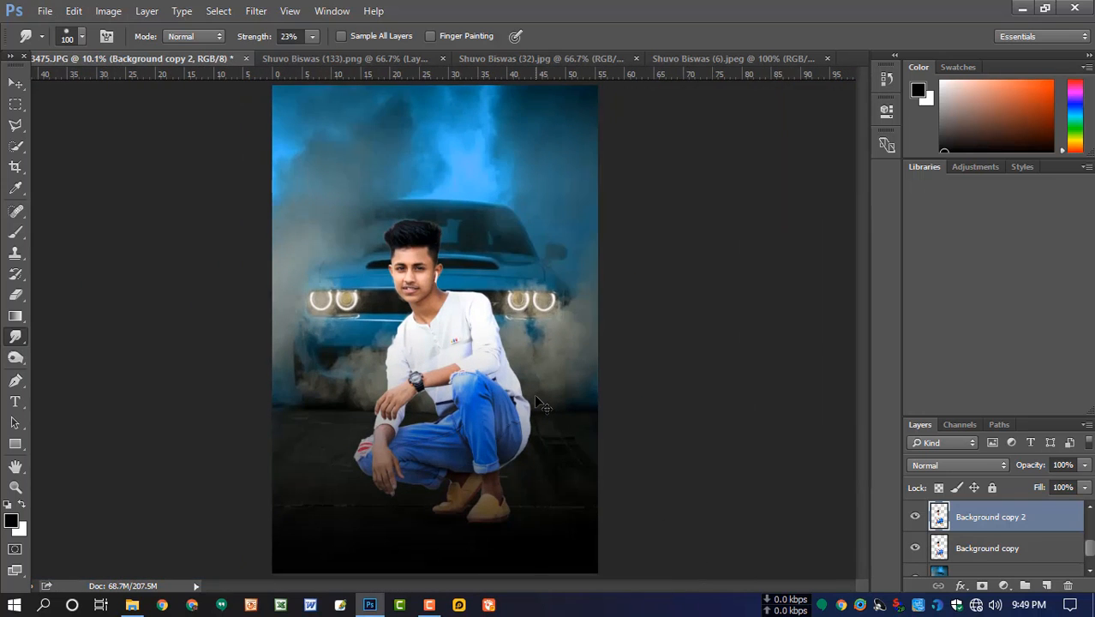
- Adjust the midtone Color Balance of the man's duplicated layer along the yellow-blue and cyan-red axes, and apply it
key(ctrl+b)
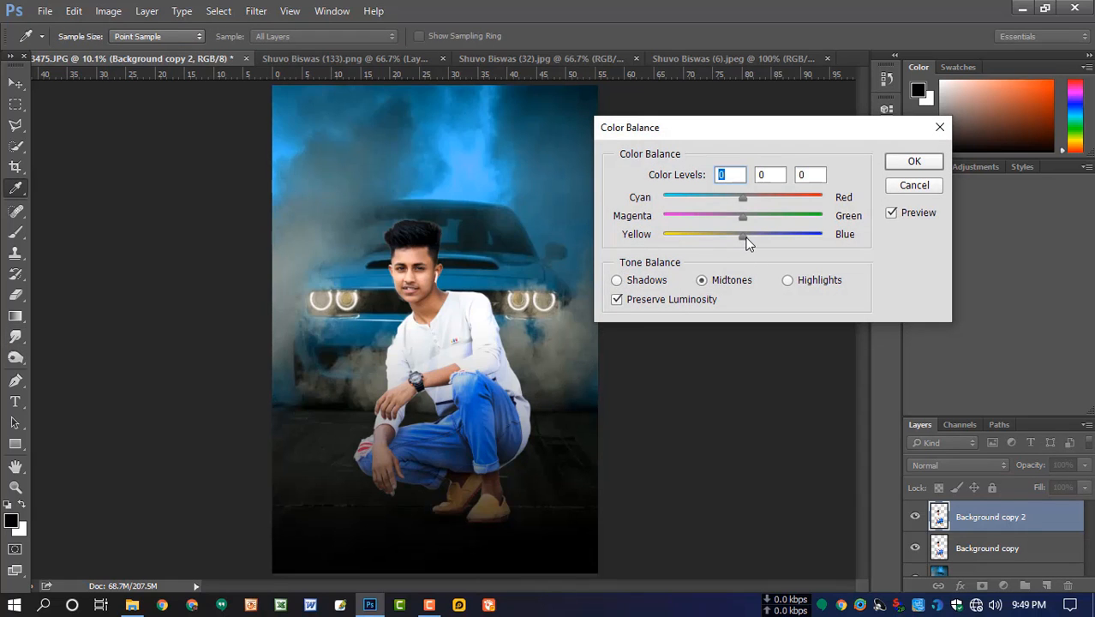
drag(753, 237, 737, 198)
click(914, 161)
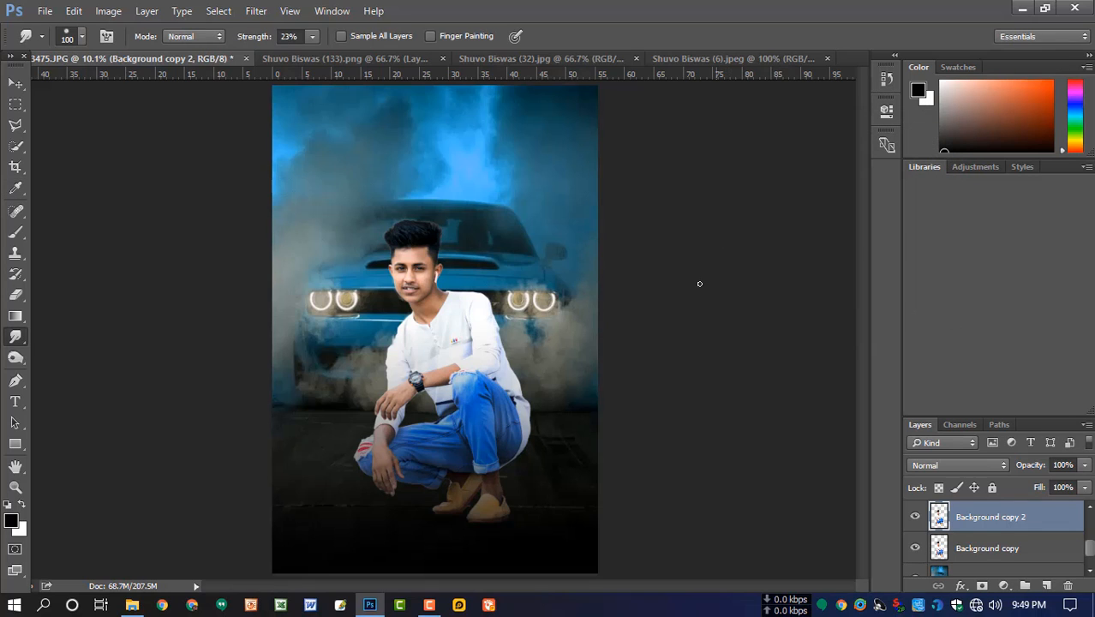
- Close the separate car background document without saving its changes
key(v)
click(414, 59)
click(443, 58)
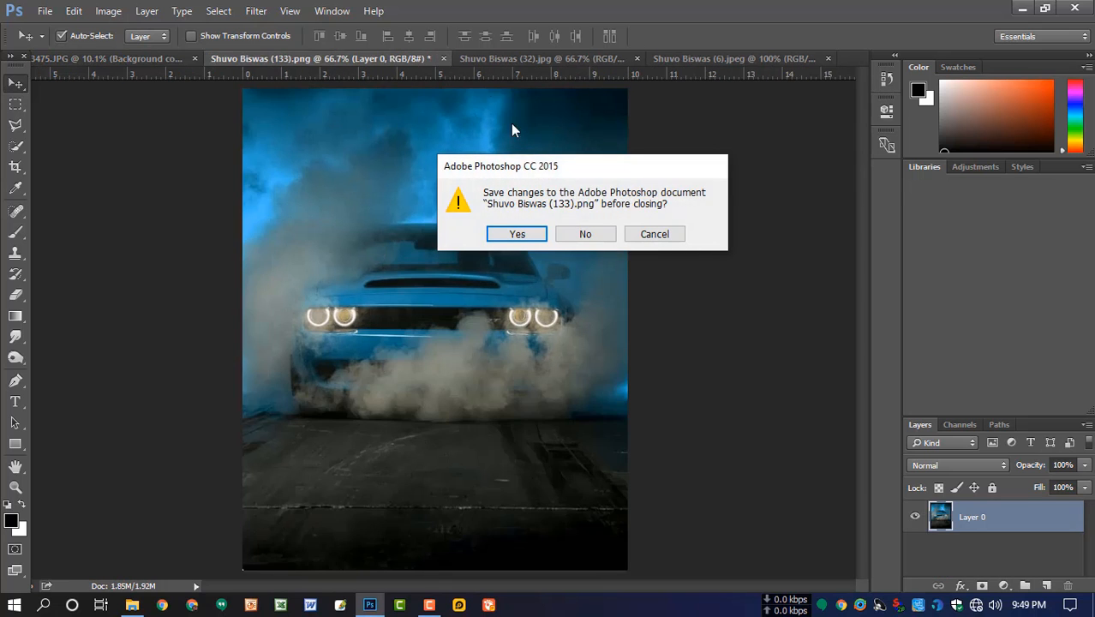
click(585, 234)
- Place the circular light-effect image over the man in the composite, scale it up, and set its blend mode to Screen
click(343, 58)
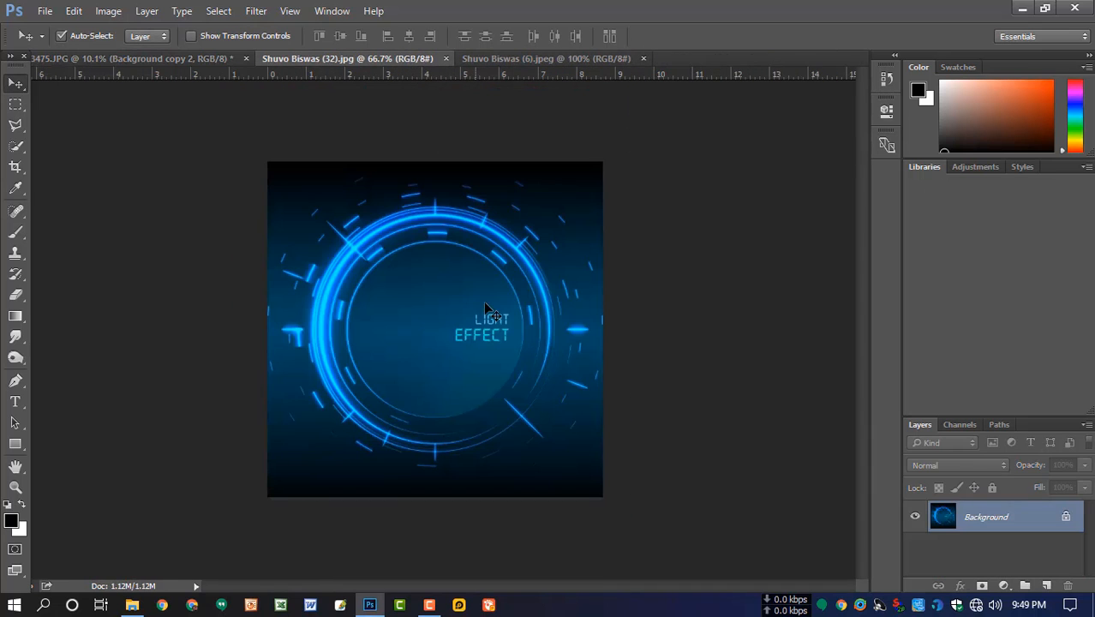
drag(494, 320, 664, 252)
key(ctrl+t)
double_click(447, 326)
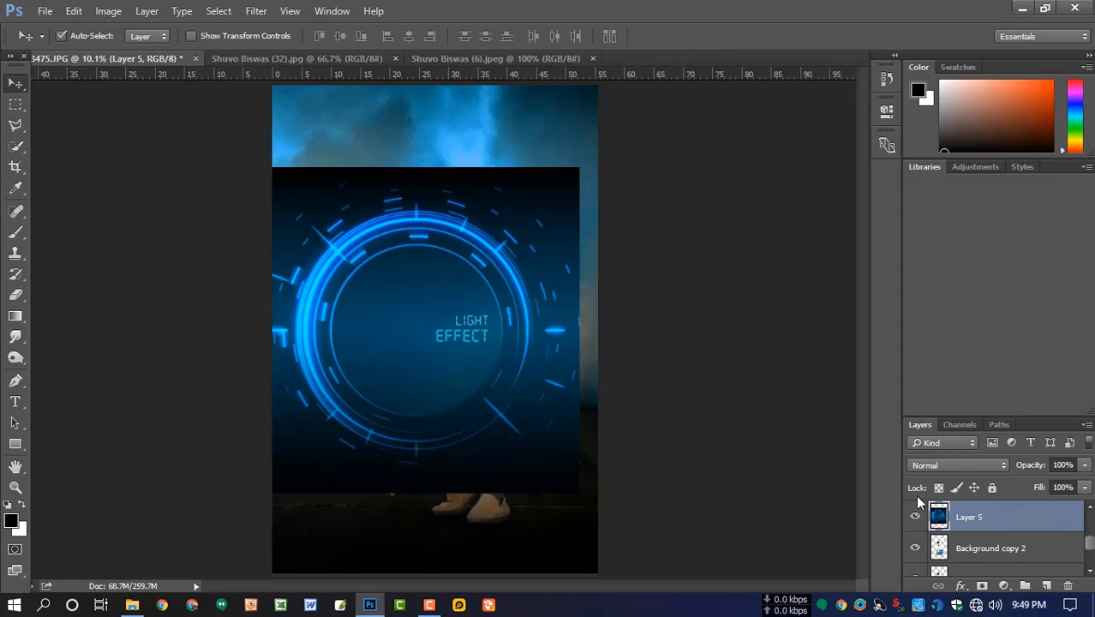
click(956, 467)
click(939, 256)
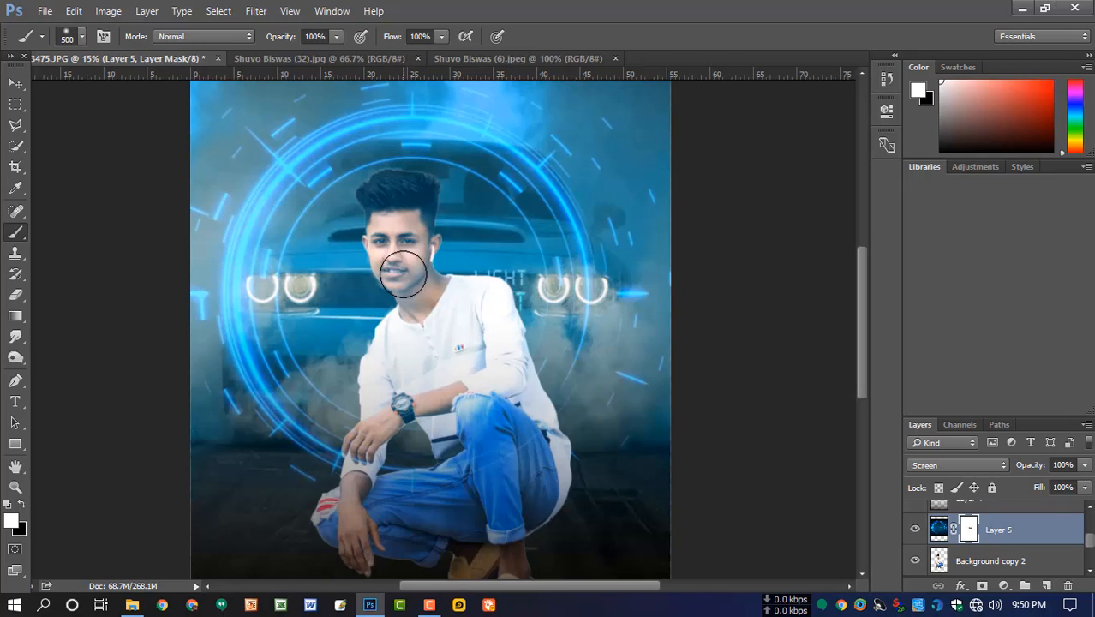
- Paint black on the light-effect layer's mask over the man's face and hair, using 500 px and 175 px brushes
key(x)
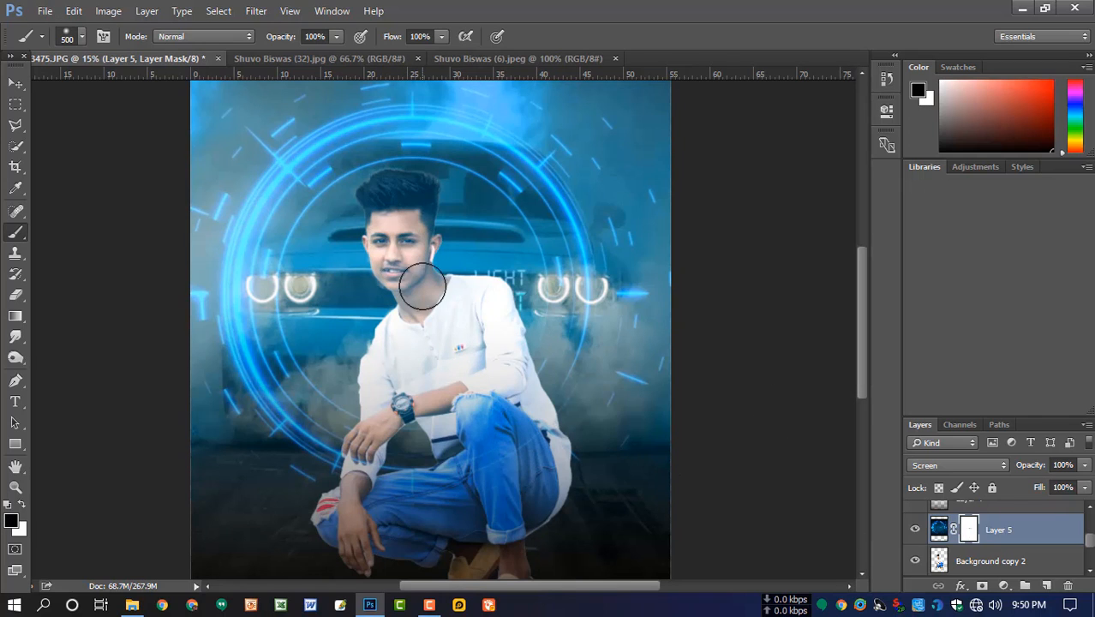
mouse_move(420, 286)
mouse_down()
mouse_move(390, 211)
mouse_move(399, 288)
mouse_move(383, 200)
mouse_move(380, 254)
mouse_move(390, 190)
mouse_up()
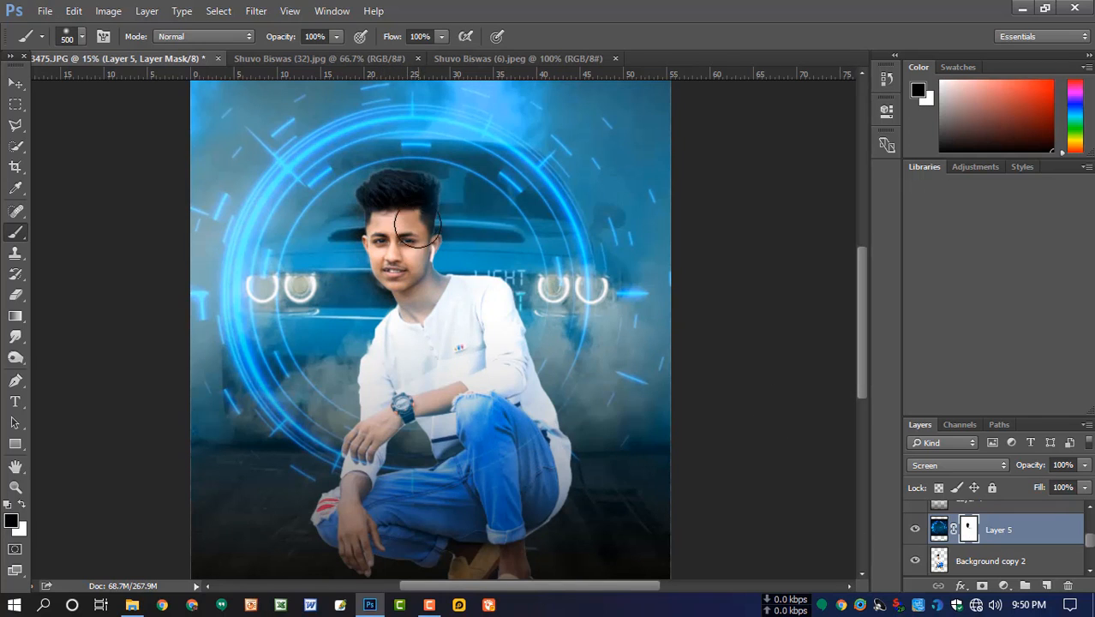
key(bracketleft)
key(bracketleft)
key(bracketleft)
key(bracketleft)
key(bracketleft)
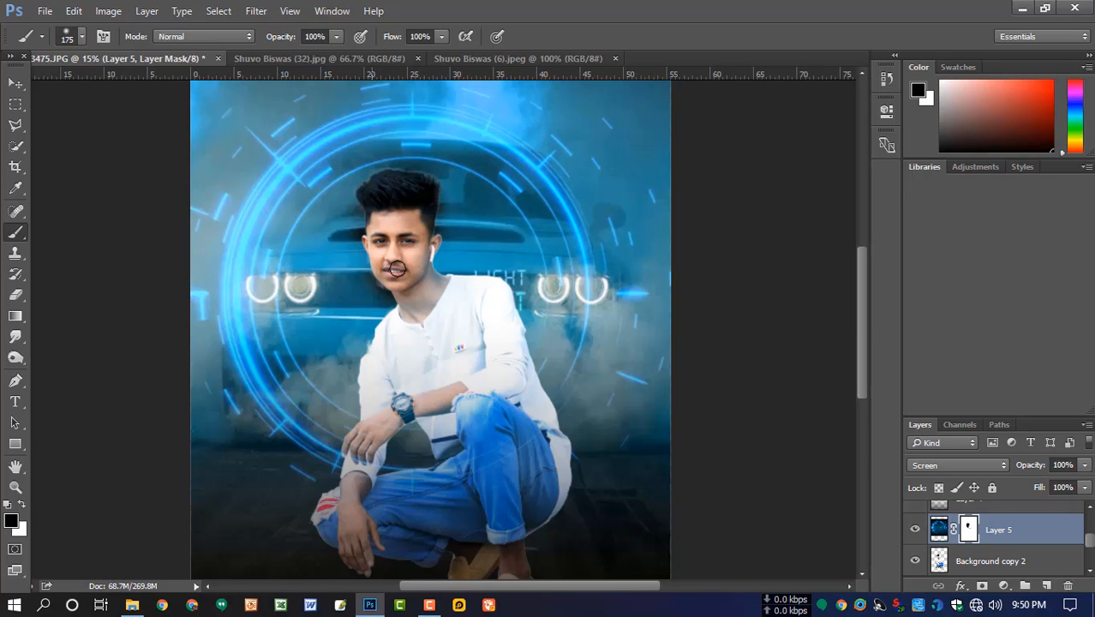
- Mask the light effect off the man's neck, shirt, arms and jeans by painting black with a 400 px brush
scroll(467, 313, down, 3)
scroll(450, 321, up, 1)
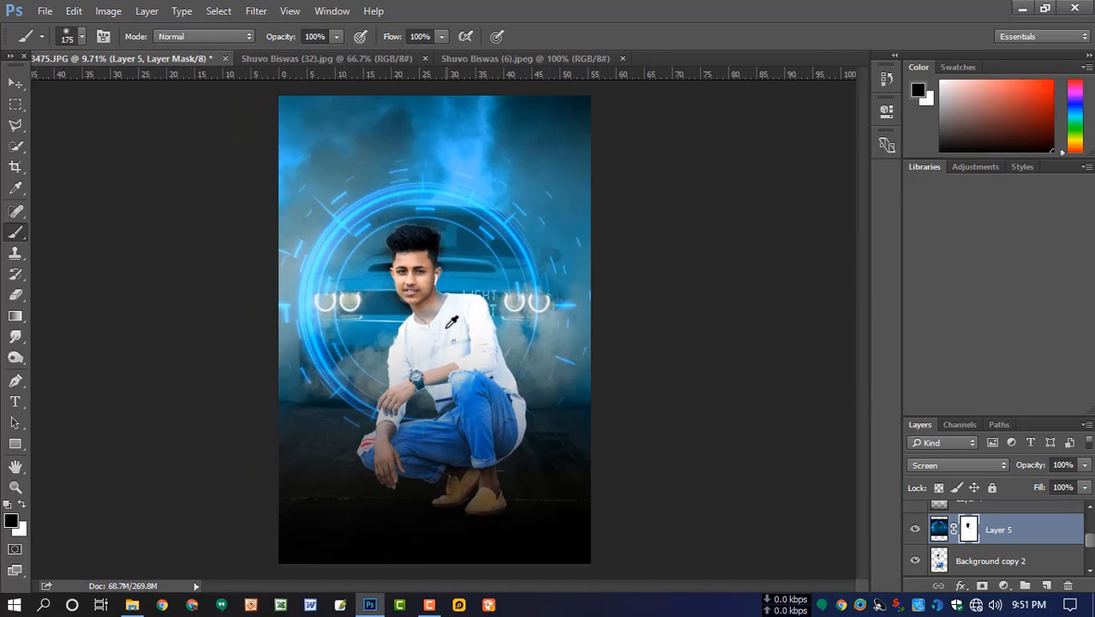
scroll(451, 321, up, 1)
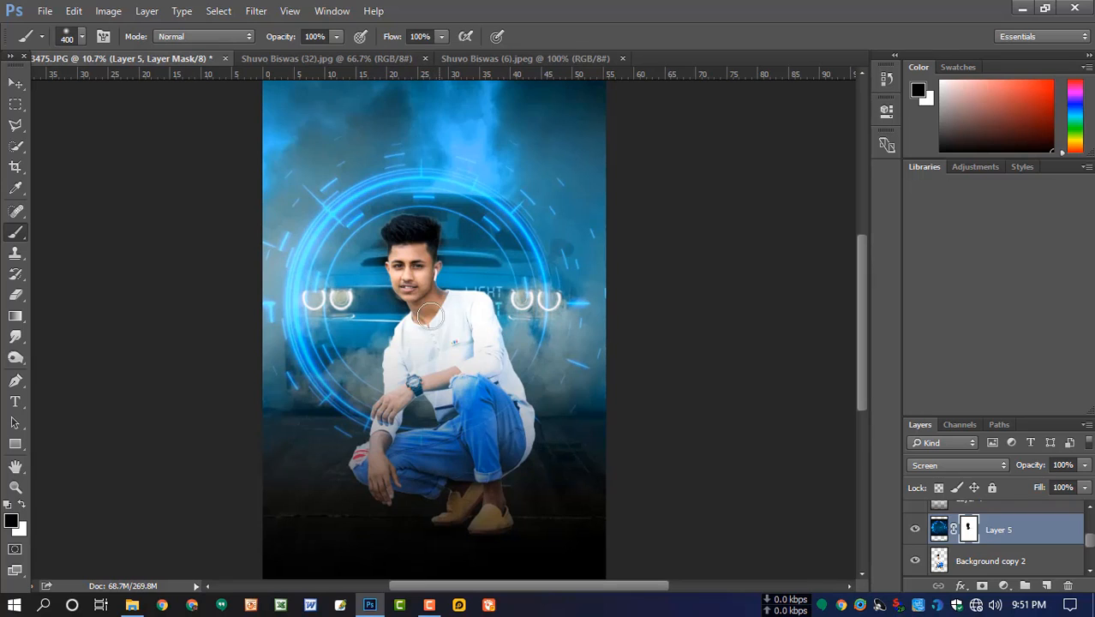
key(bracketright)
key(bracketright)
key(bracketright)
mouse_move(463, 327)
mouse_down()
mouse_move(462, 380)
mouse_move(409, 384)
mouse_move(438, 369)
mouse_move(401, 388)
mouse_move(473, 391)
mouse_move(495, 429)
mouse_move(493, 393)
mouse_move(514, 420)
mouse_move(515, 377)
mouse_move(499, 407)
mouse_move(401, 431)
mouse_up()
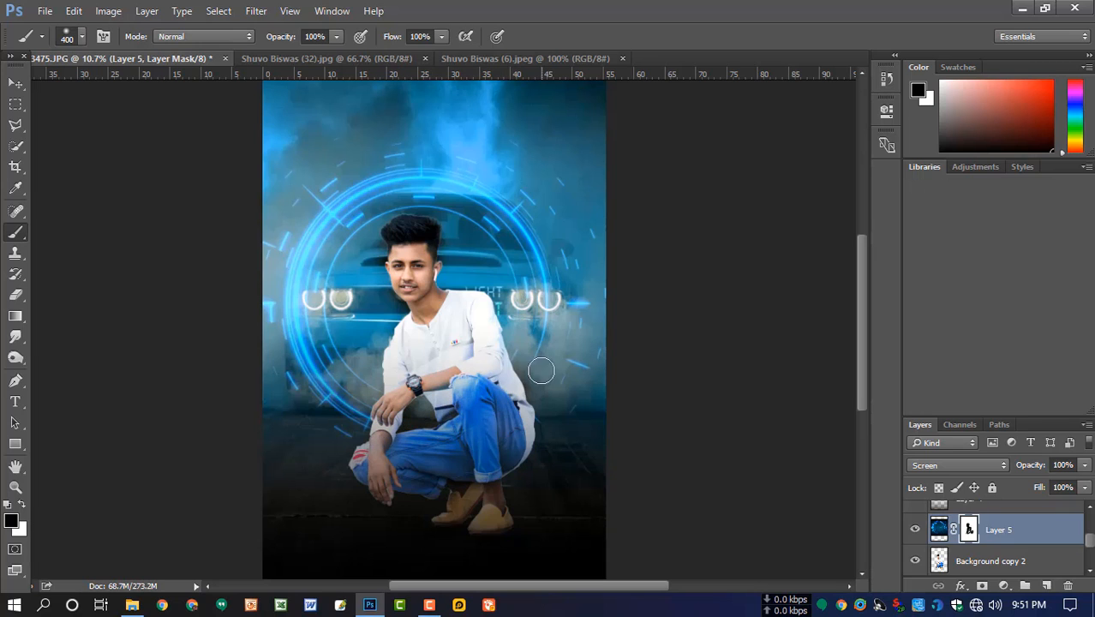
key(x)
key(x)
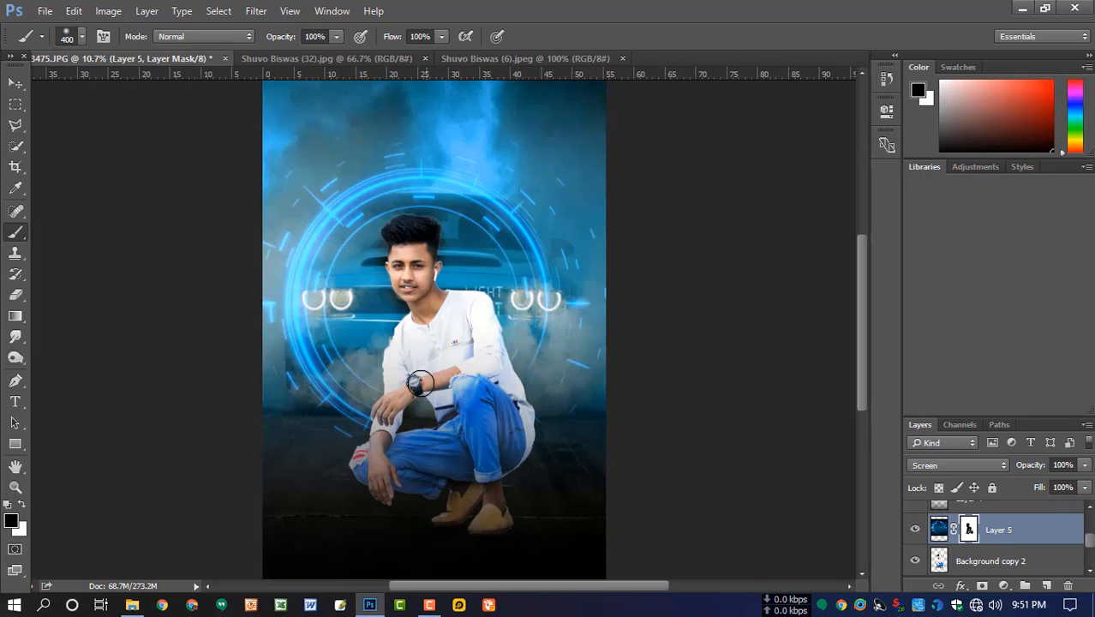
scroll(452, 332, down, 1)
scroll(453, 332, up, 1)
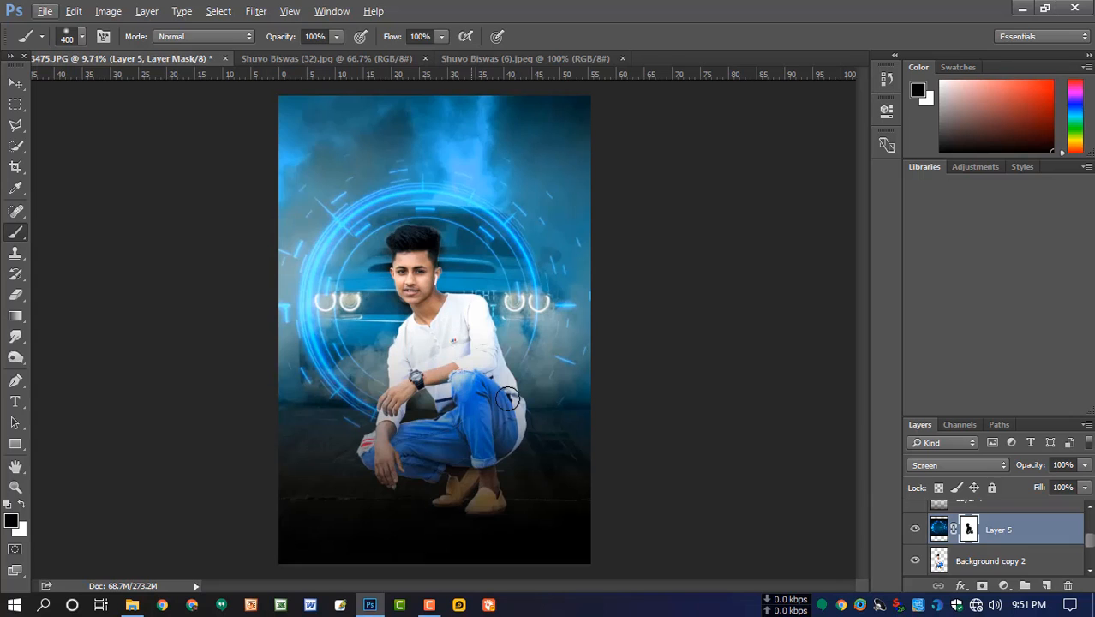
- Apply Color Balance to the man's Background copy 2 layer: midtones blue +12, highlights cyan/red -13, magenta/green +5, yellow/blue +17
click(940, 561)
key(ctrl+b)
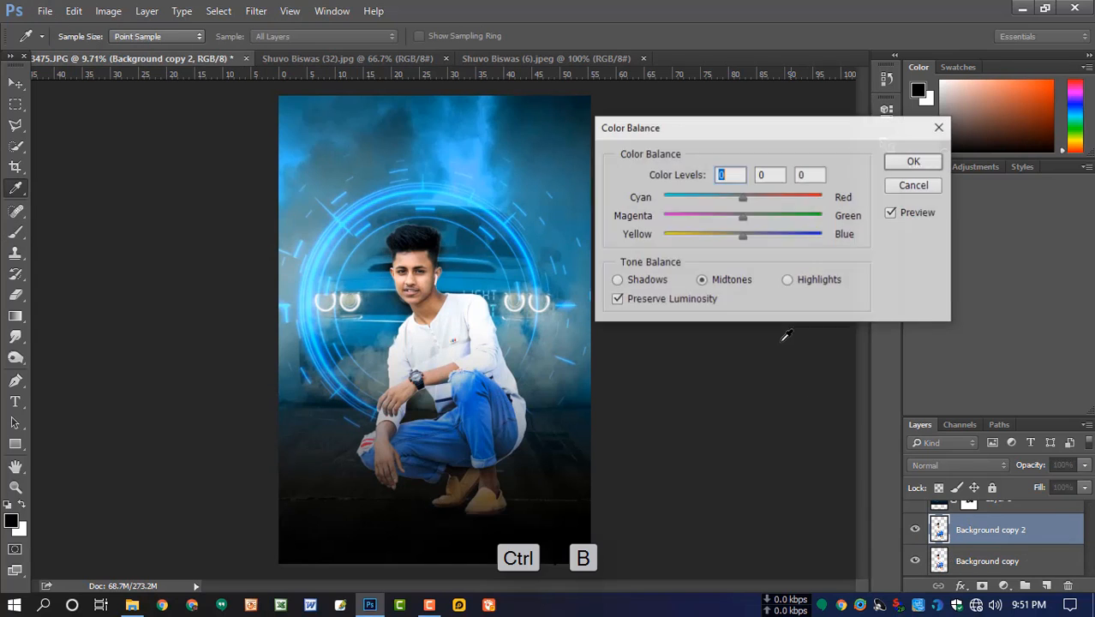
mouse_move(746, 248)
mouse_down()
mouse_move(736, 242)
mouse_move(753, 248)
mouse_up()
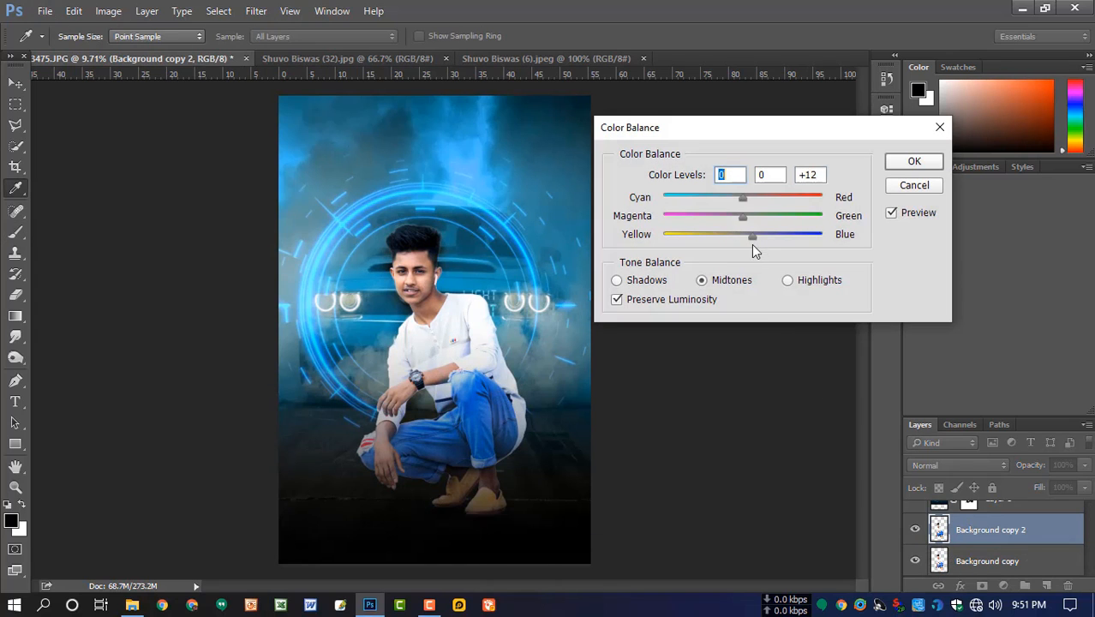
click(788, 282)
drag(742, 199, 733, 206)
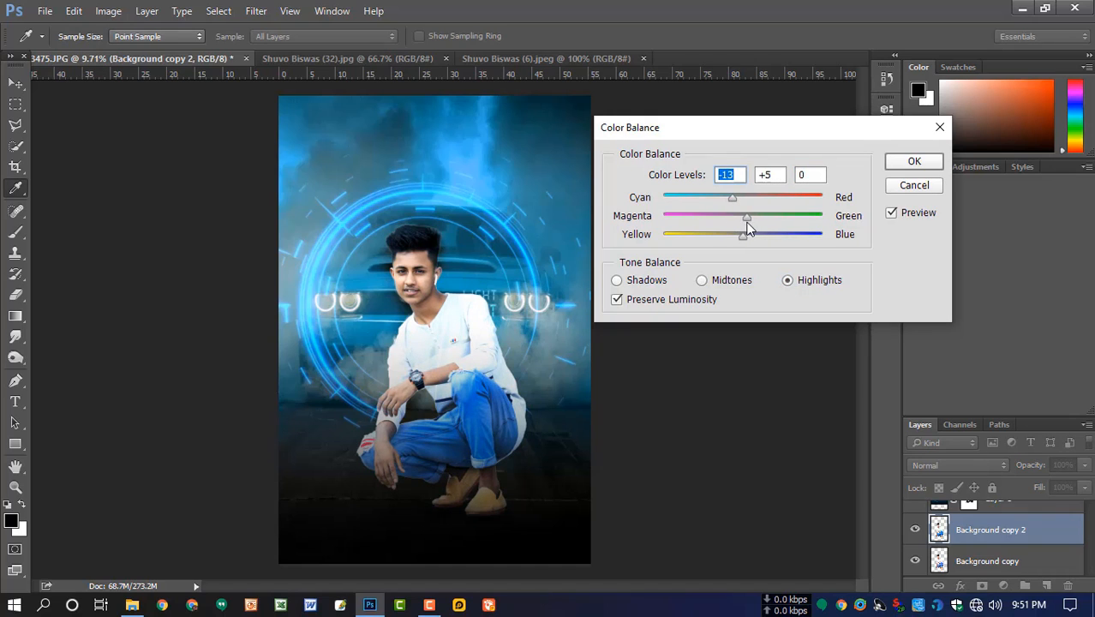
click(746, 221)
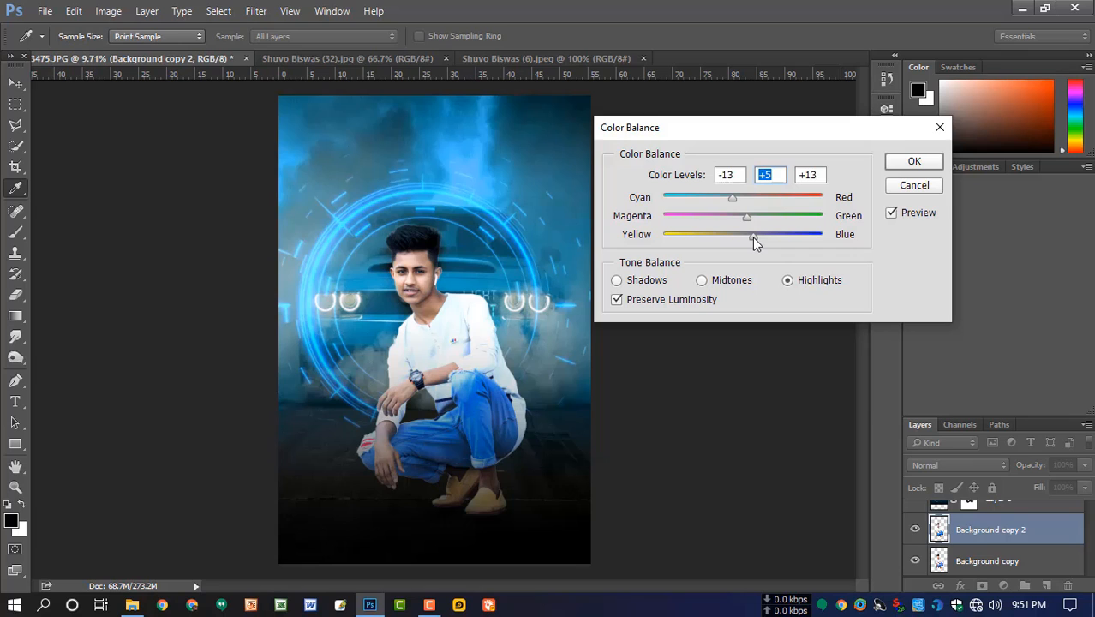
mouse_move(754, 244)
mouse_down()
mouse_move(766, 243)
mouse_move(758, 237)
mouse_up()
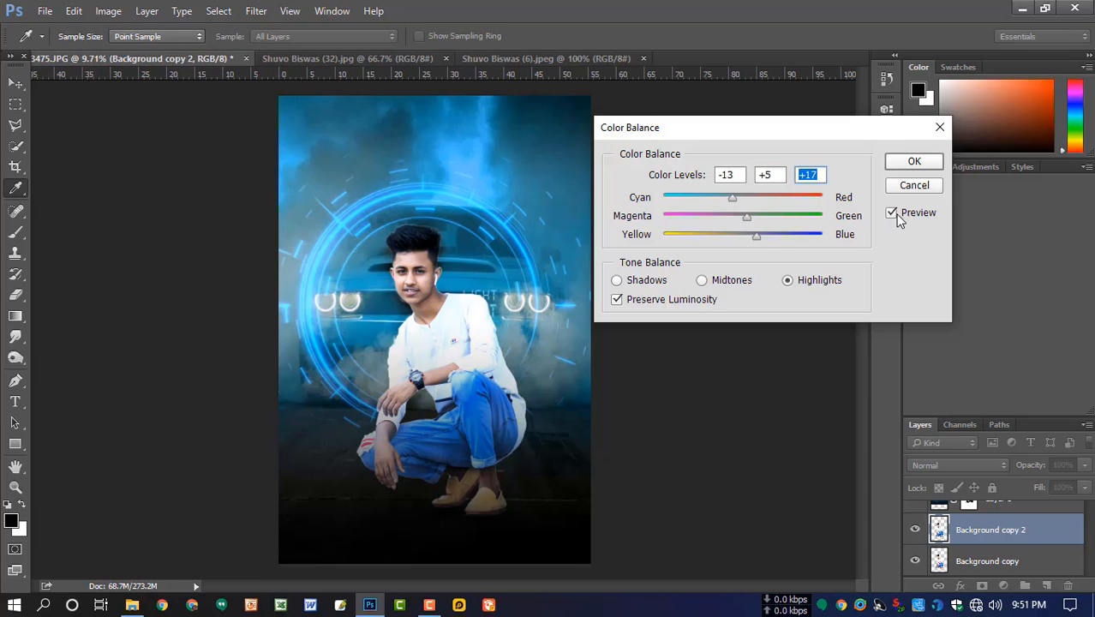
click(898, 214)
click(898, 213)
click(915, 162)
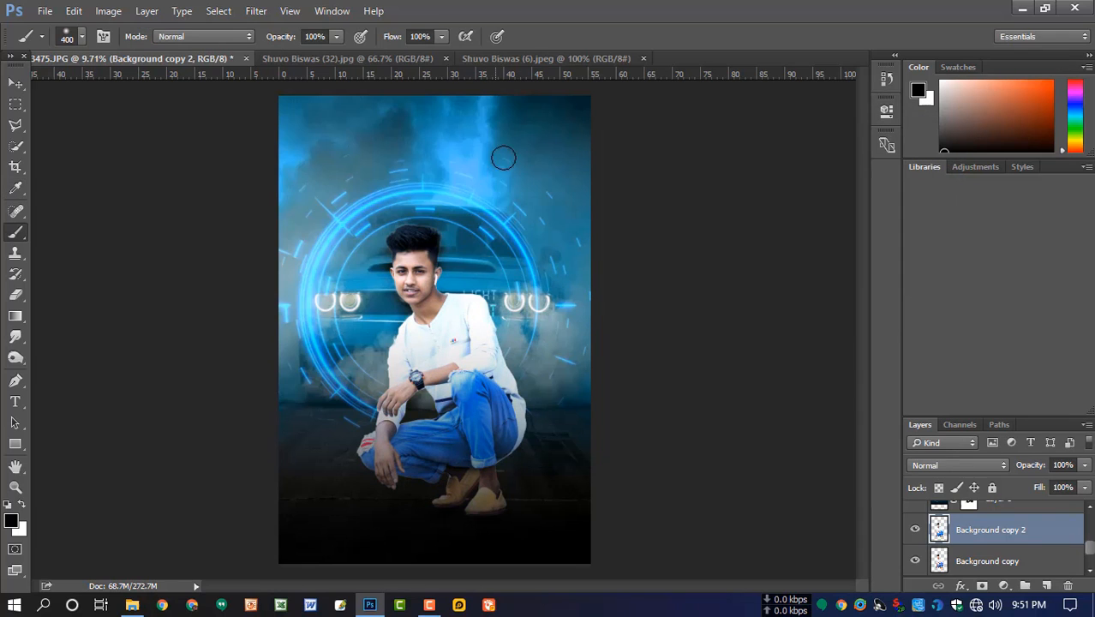
- Place the tilted-ring light image over the man in the composite, scale it up, and set its blend mode to Screen
key(v)
click(549, 60)
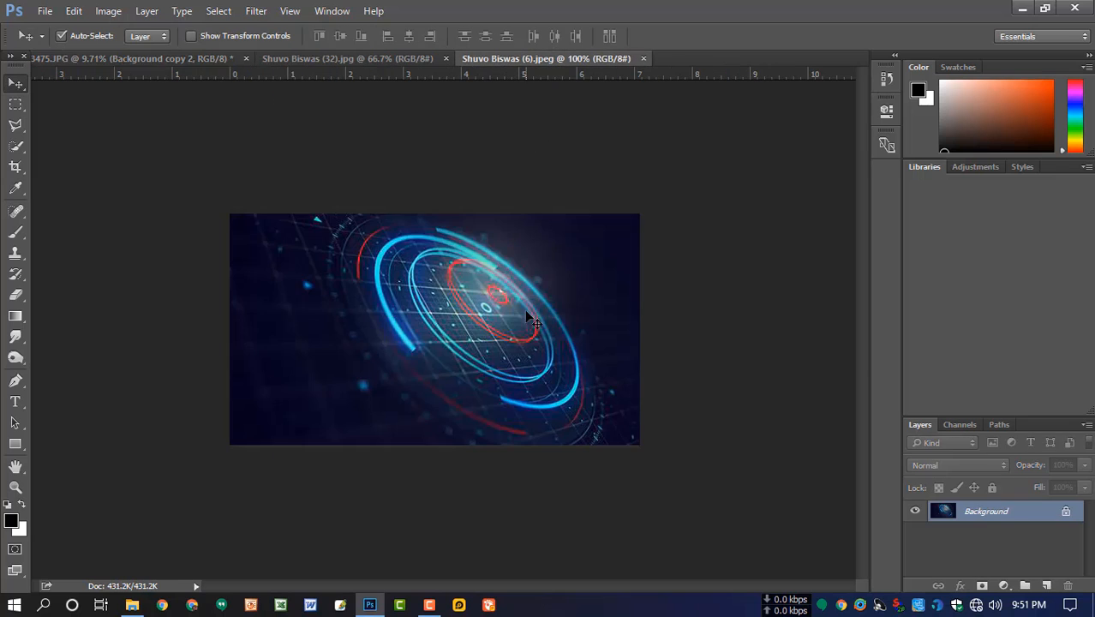
click(122, 58)
key(ctrl+v)
key(ctrl+t)
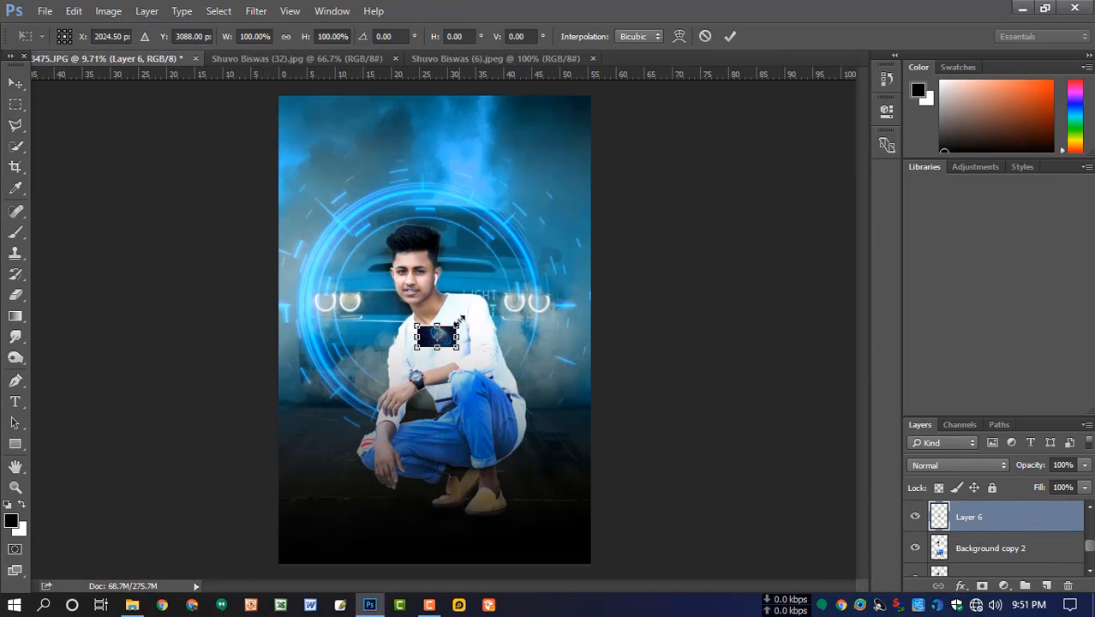
drag(460, 324, 588, 251)
key(Return)
click(954, 464)
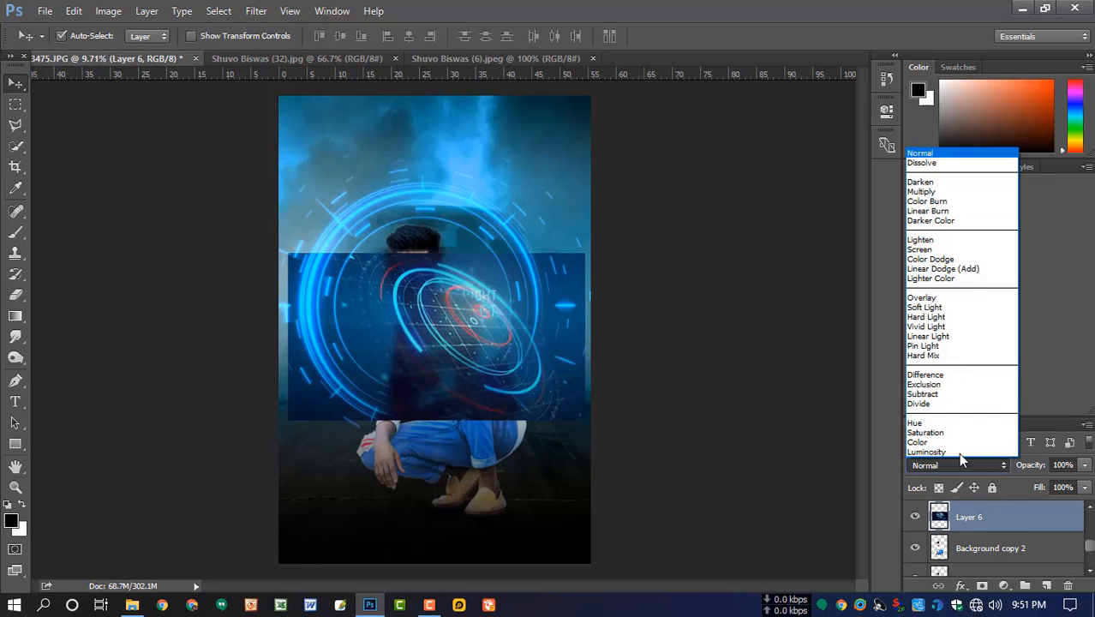
click(923, 249)
- Flip the tilted-ring layer horizontally, enlarge it to about 128%, and reposition it behind the man's shoulder and knees
key(ctrl+t)
mouse_move(523, 352)
mouse_down()
mouse_move(482, 342)
mouse_move(507, 367)
mouse_up()
right_click(488, 388)
click(549, 355)
drag(635, 300, 668, 295)
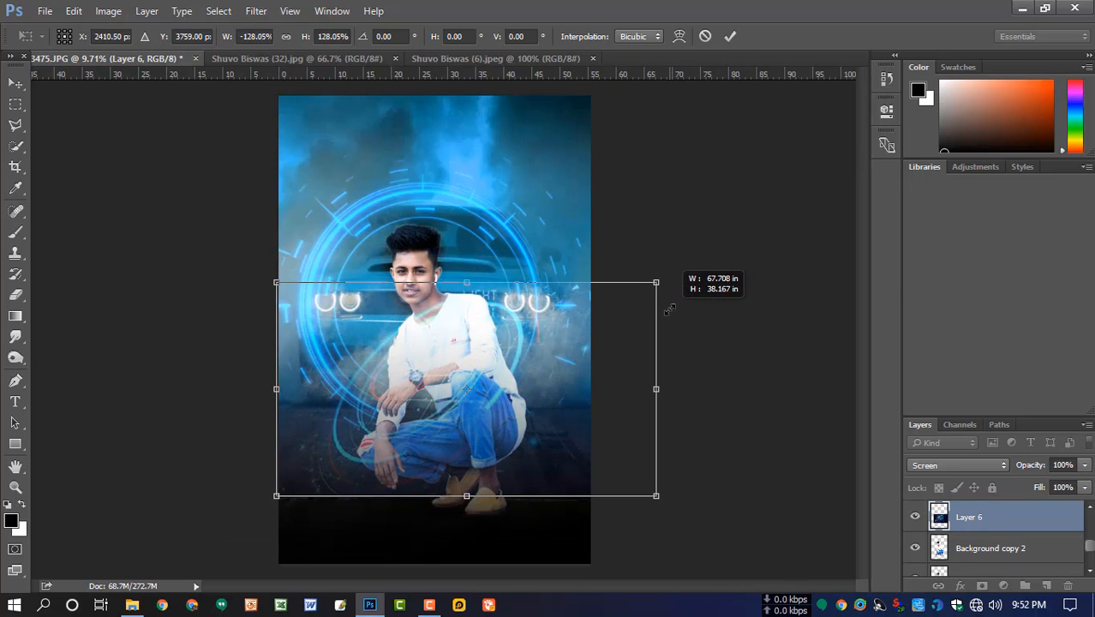
drag(565, 351, 576, 343)
key(Up)
key(Up)
key(Up)
key(Up)
key(Up)
key(Up)
key(Up)
key(Up)
key(Up)
key(Up)
key(Up)
key(Up)
key(Up)
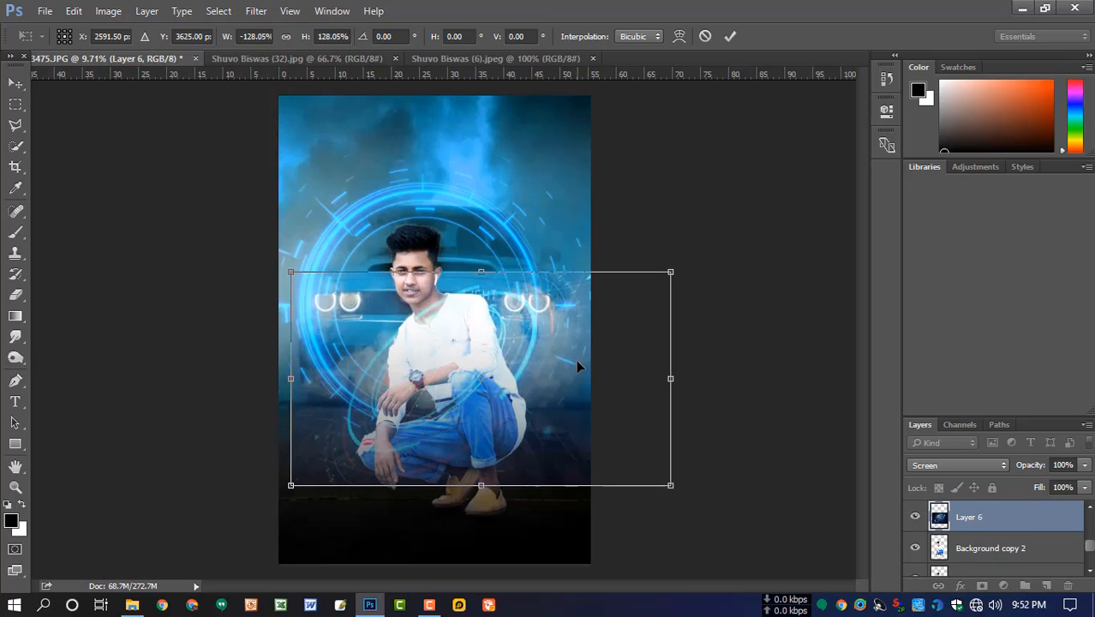
key(Return)
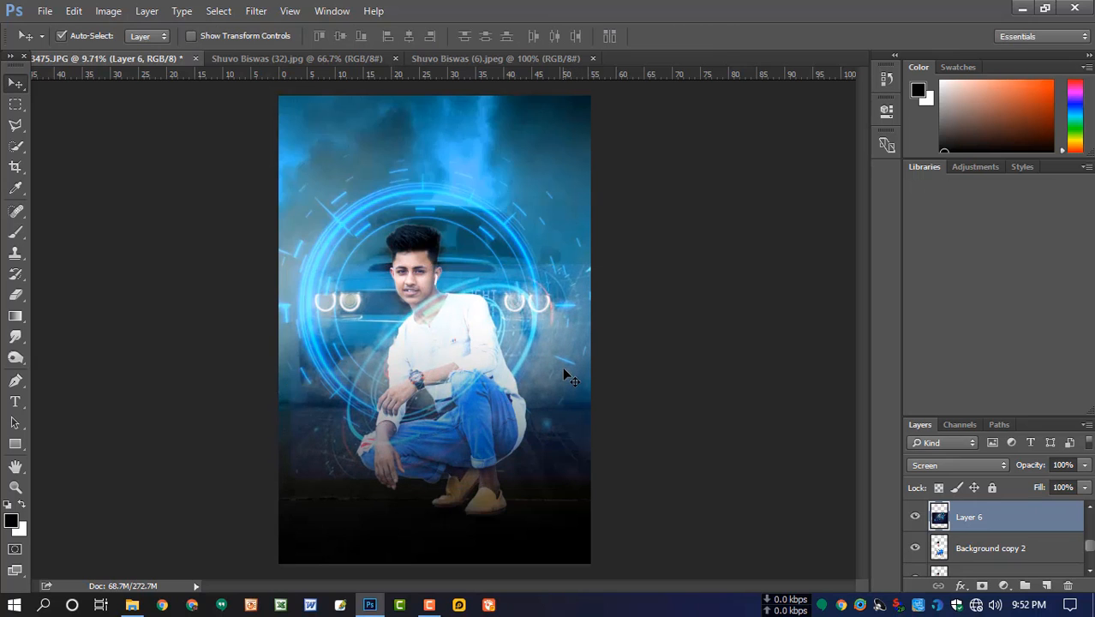
- Add a mask to Layer 6, paint black over the man's shirt, arms and jeans with a 400 px brush, and compare its visibility
click(983, 587)
key(b)
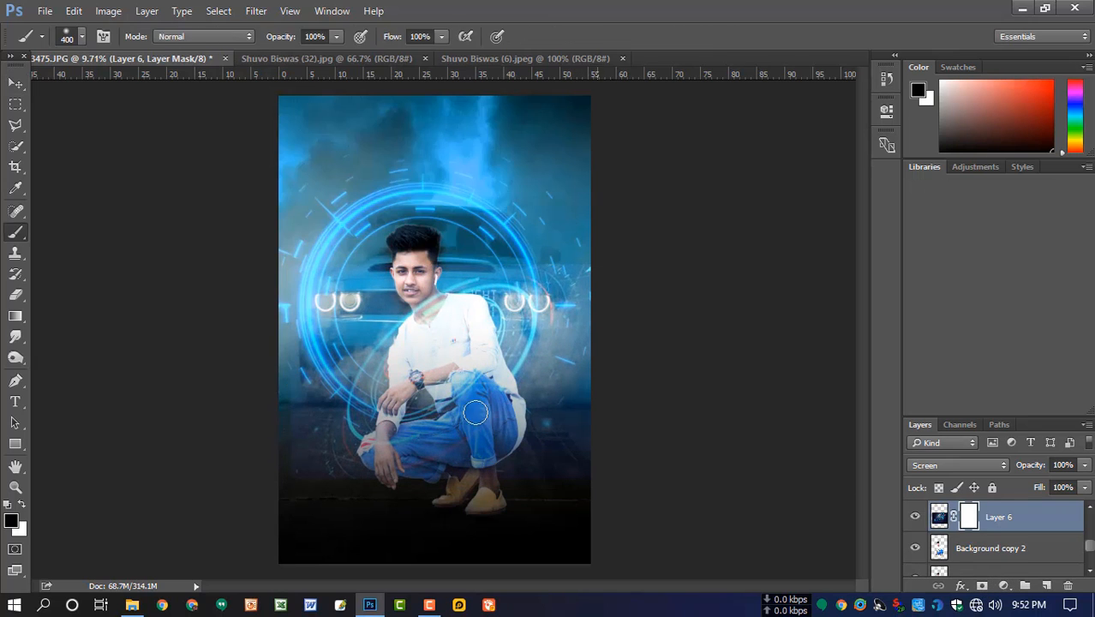
mouse_move(453, 321)
mouse_down()
mouse_move(427, 302)
mouse_move(404, 357)
mouse_move(445, 329)
mouse_move(418, 342)
mouse_move(437, 342)
mouse_move(468, 396)
mouse_move(477, 373)
mouse_move(426, 410)
mouse_move(448, 412)
mouse_move(403, 423)
mouse_move(375, 445)
mouse_up()
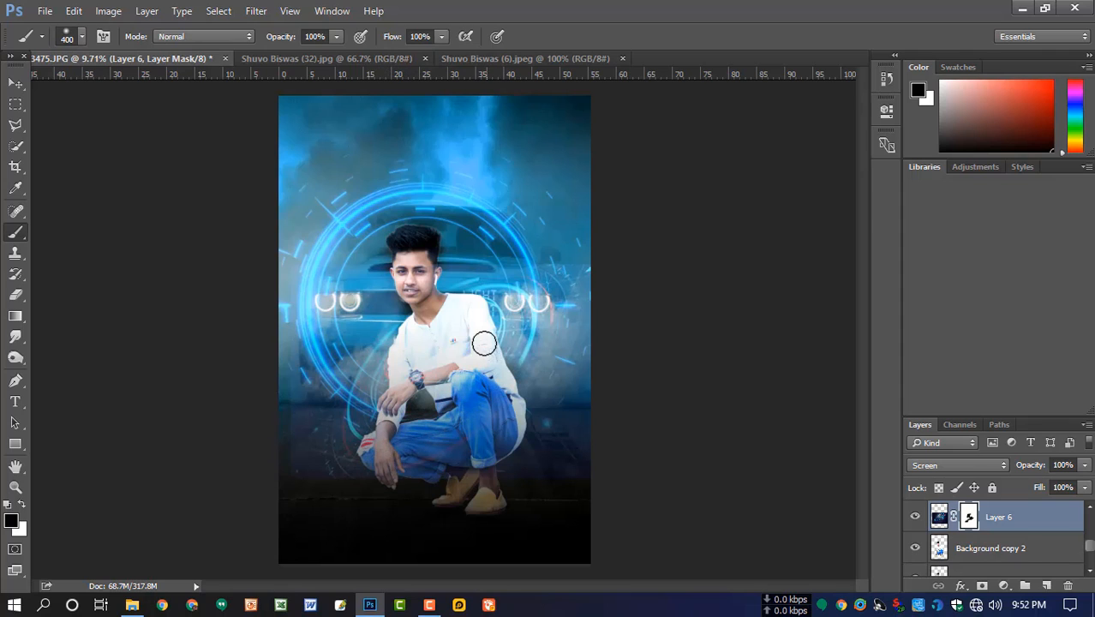
mouse_move(473, 319)
mouse_down()
mouse_move(449, 308)
mouse_move(422, 341)
mouse_move(459, 386)
mouse_move(493, 389)
mouse_move(462, 413)
mouse_move(417, 407)
mouse_up()
key(x)
scroll(491, 395, down, 3)
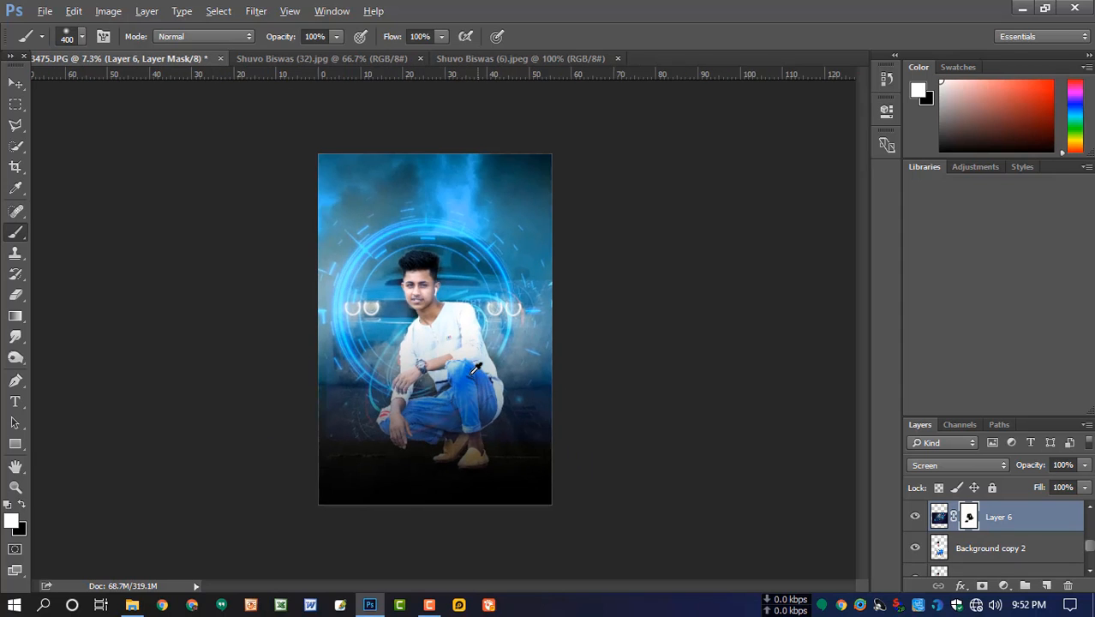
scroll(455, 356, up, 3)
click(916, 517)
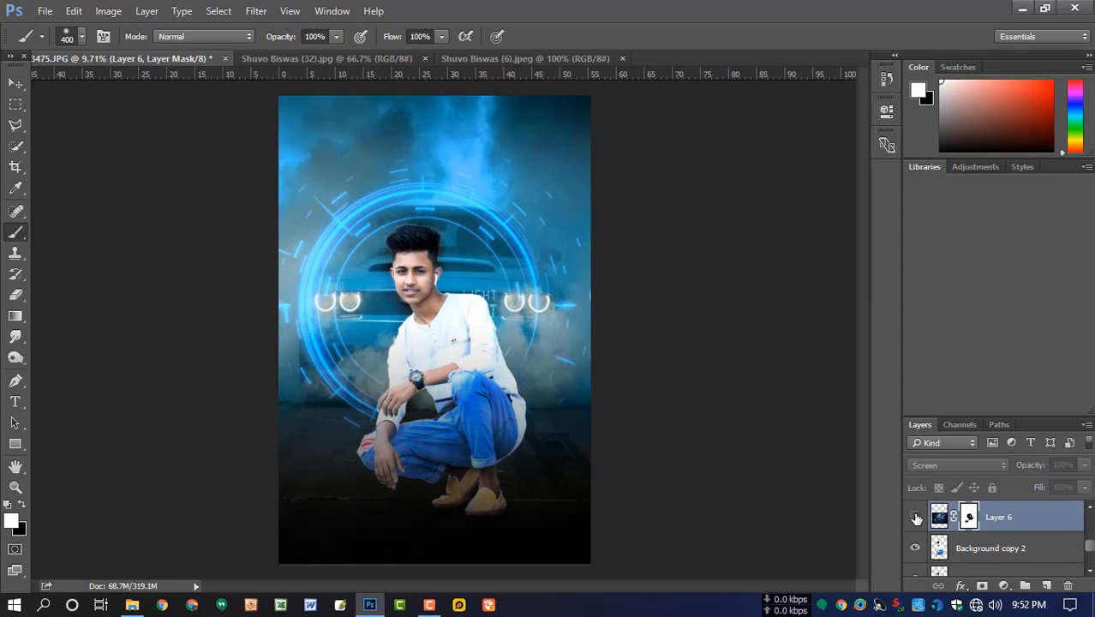
click(916, 517)
- Stretch the tilted-ring layer upward to make it taller and shift it slightly within the composite
click(936, 519)
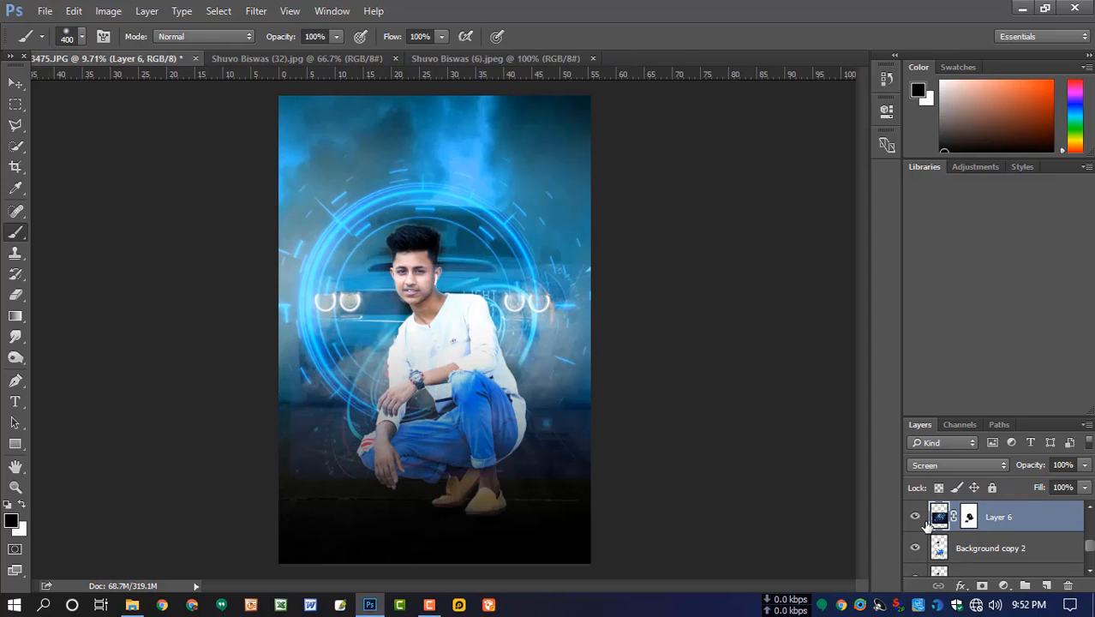
key(ctrl+t)
drag(483, 263, 483, 236)
drag(542, 330, 555, 347)
key(Return)
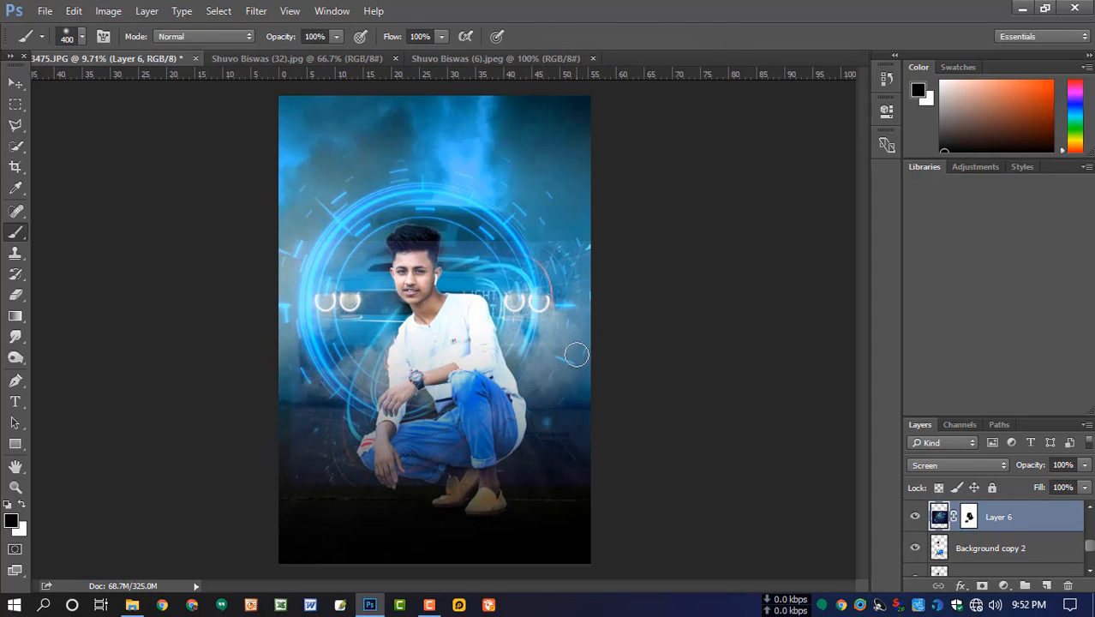
- Paint white on Layer 6's mask beside the man's neck and shoulder to restore the ring glow there
click(15, 83)
scroll(561, 291, down, 1)
key(x)
click(968, 516)
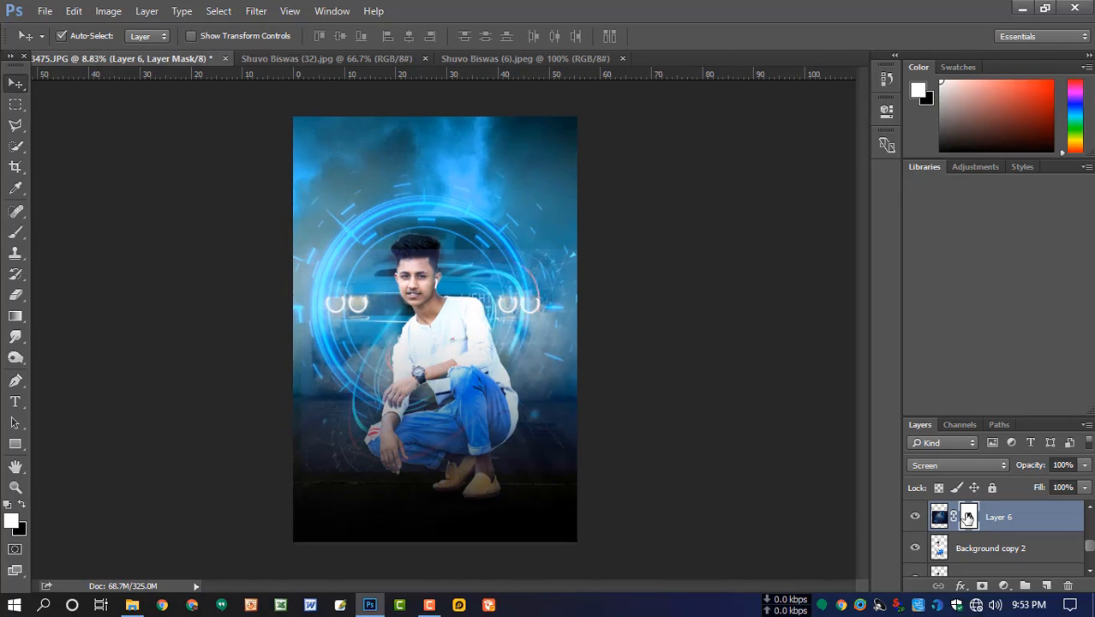
click(23, 506)
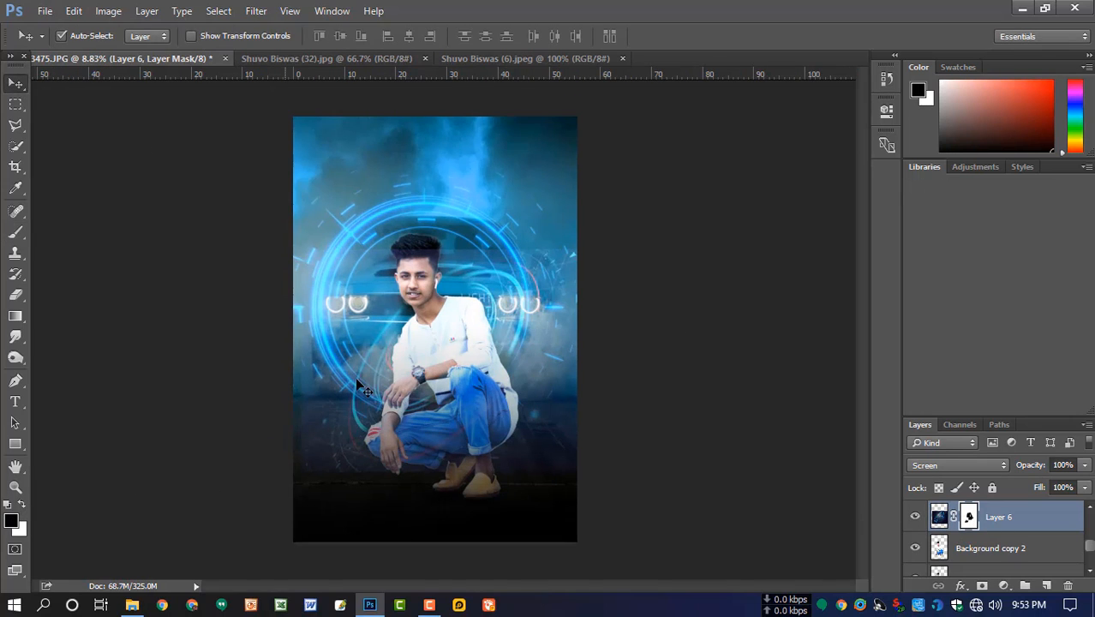
key(b)
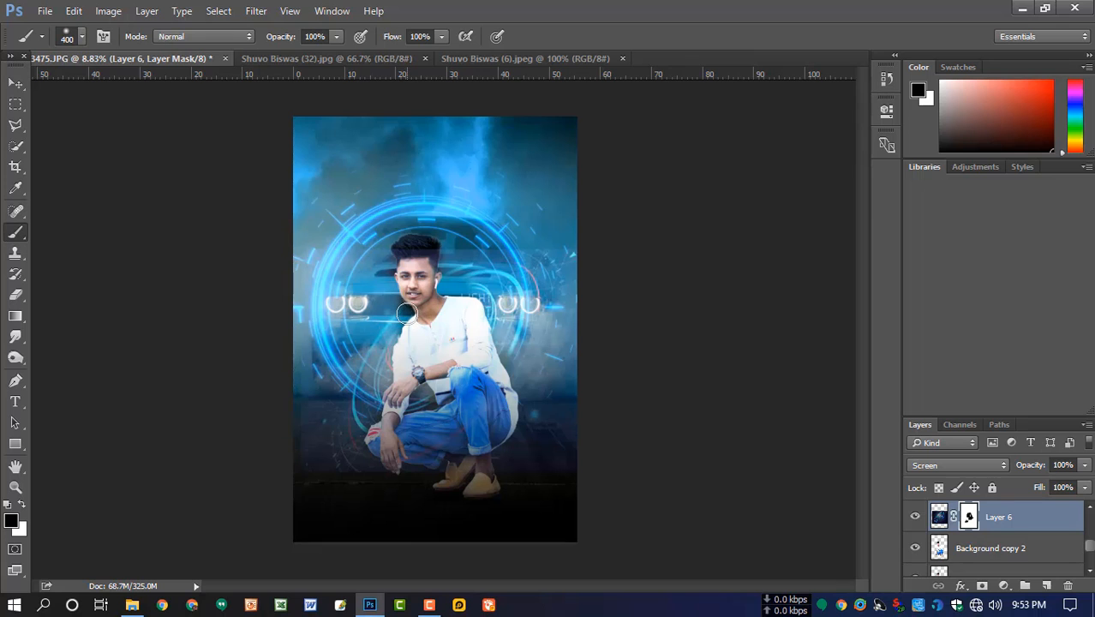
key(x)
drag(406, 308, 385, 320)
- Mask the ring glow off the man's chin and jaw by painting black on Layer 6's mask with a 150 px brush
scroll(420, 306, up, 4)
scroll(422, 302, up, 3)
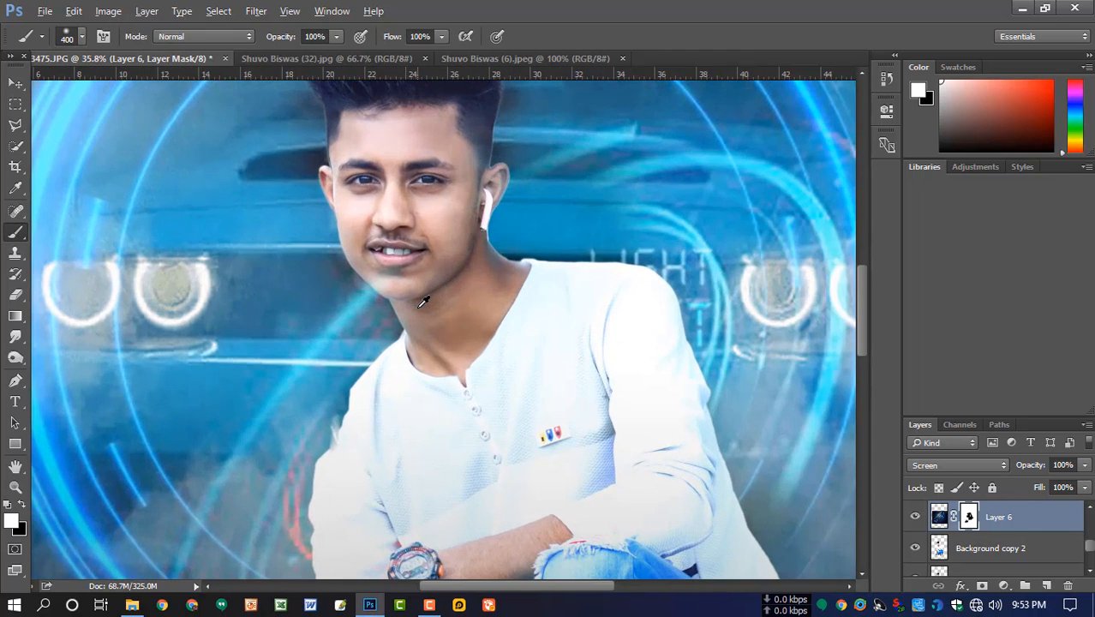
click(22, 505)
key(bracketleft)
key(bracketleft)
key(bracketleft)
key(bracketleft)
key(bracketleft)
mouse_move(393, 277)
mouse_down()
mouse_move(374, 272)
mouse_move(387, 276)
mouse_up()
scroll(493, 313, down, 5)
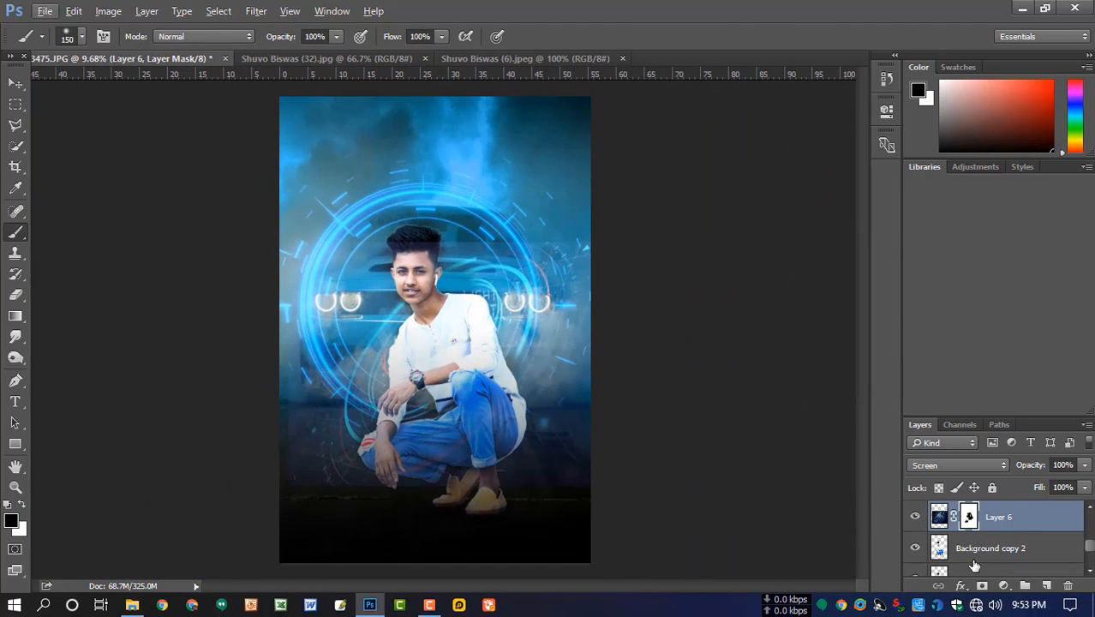
- Check the effect of Layer 4 by toggling its visibility, and delete Layer 2
scroll(942, 540, down, 3)
click(916, 531)
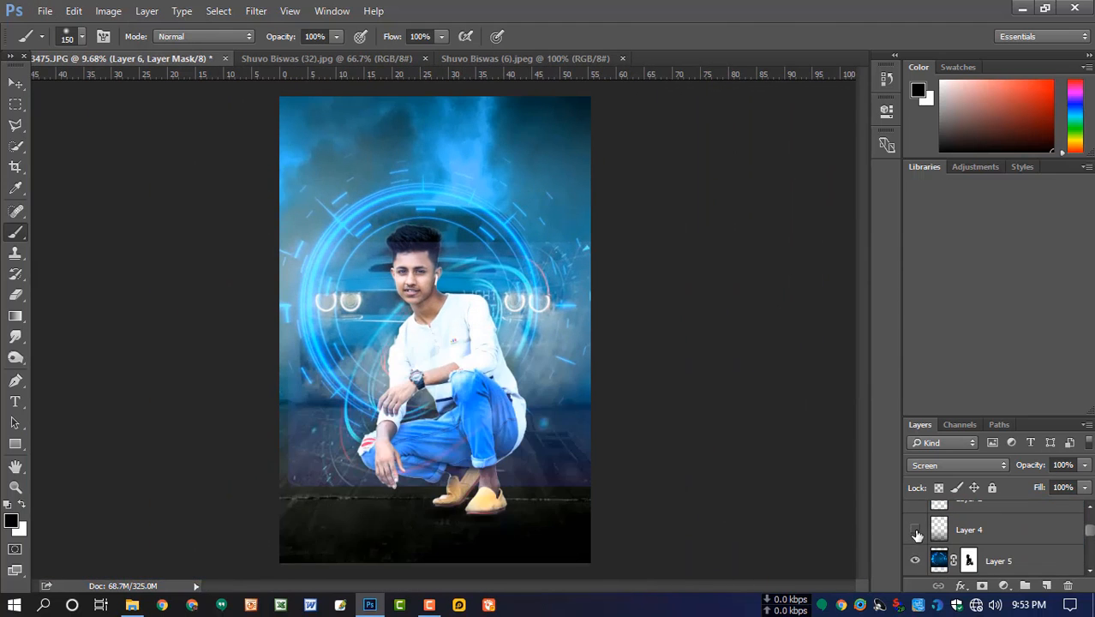
click(916, 532)
scroll(917, 532, up, 1)
click(951, 529)
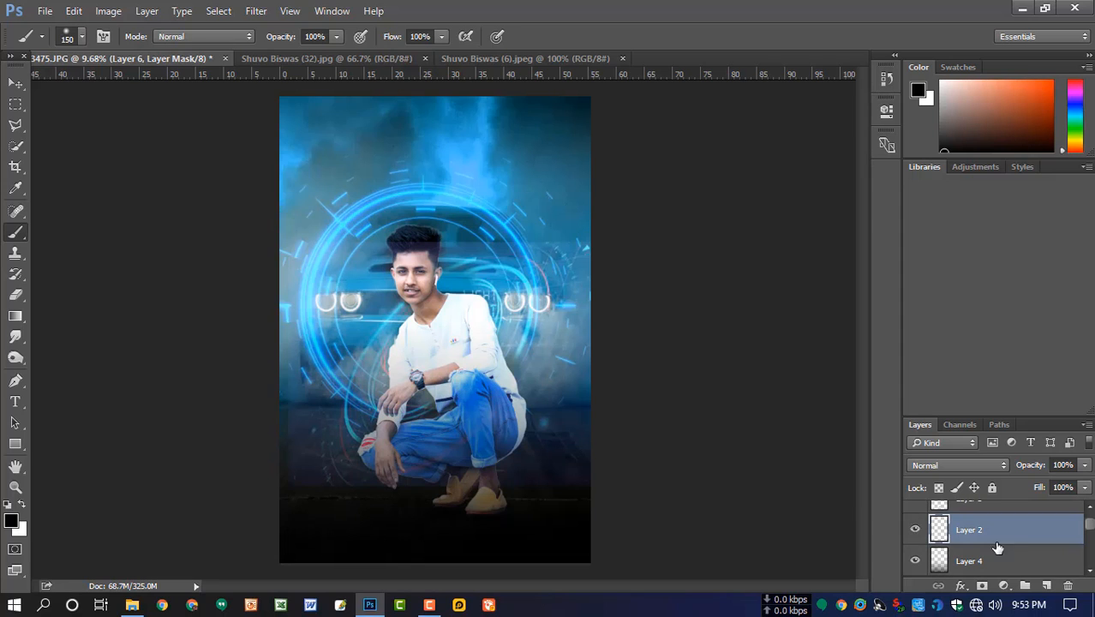
click(1068, 585)
- Soften the tilted-ring effect on Layer 6's mask, using a black 400 px brush at 58% opacity and 36% flow
click(516, 237)
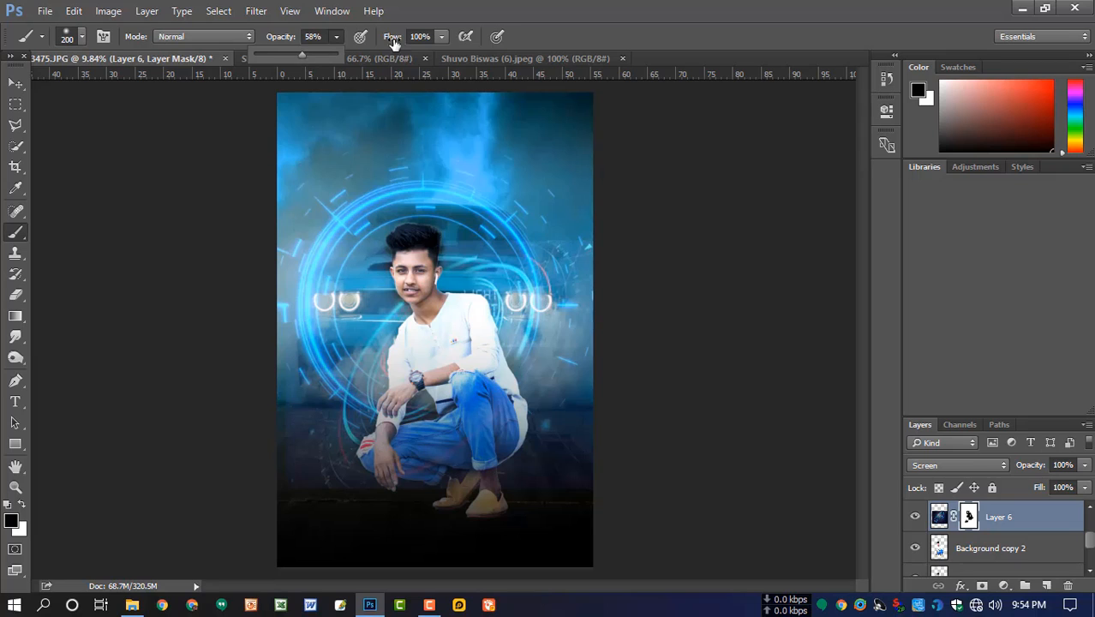
click(442, 37)
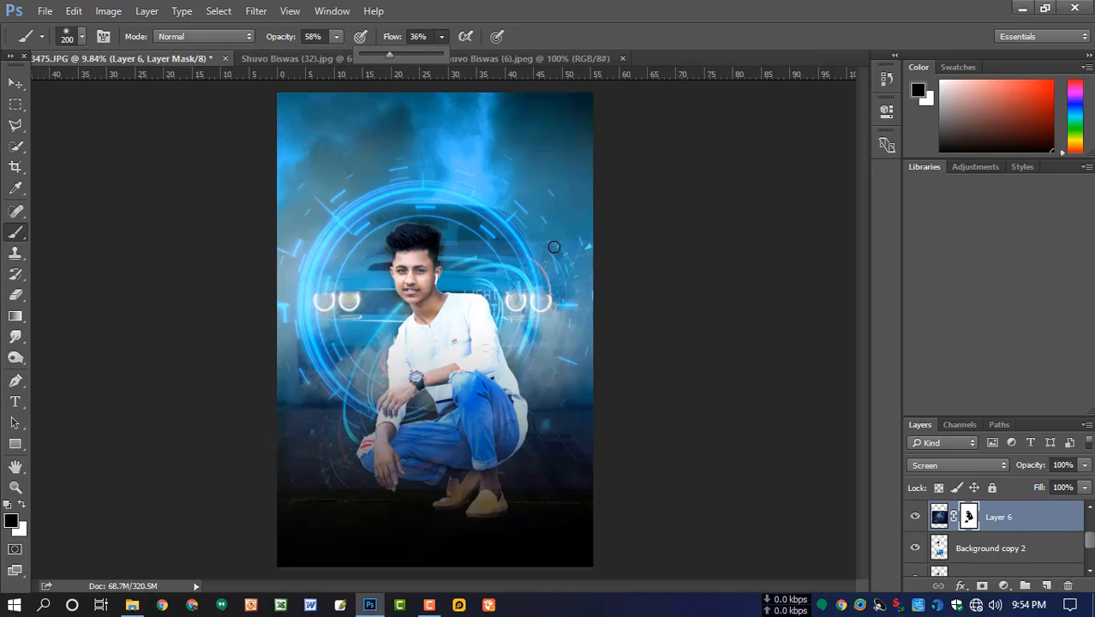
key(bracketright)
key(bracketright)
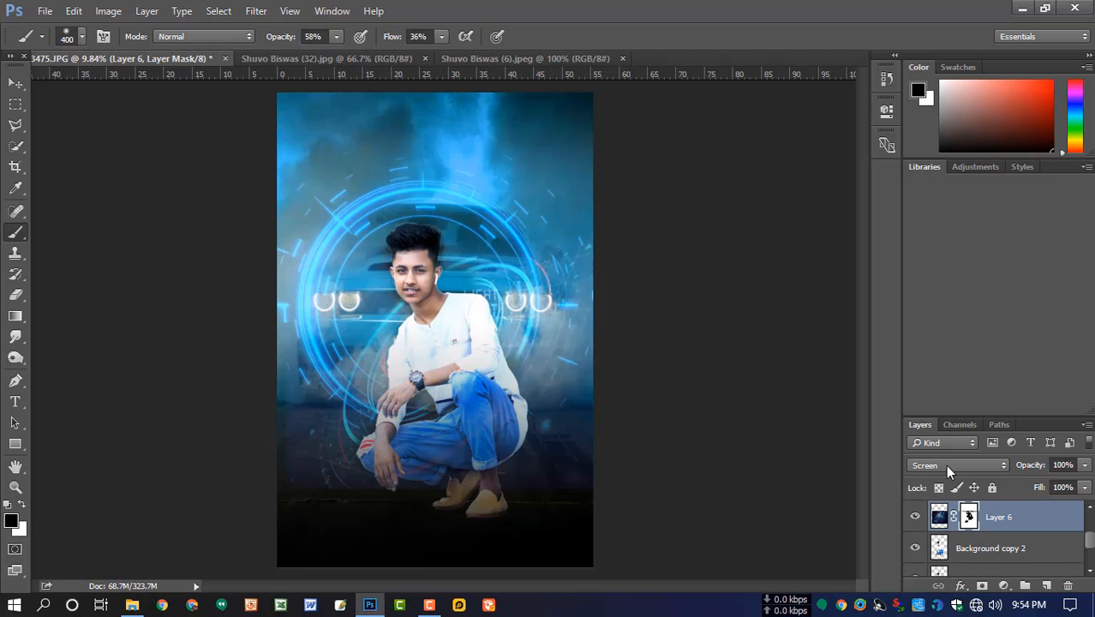
- Quick-select the man's hair on Background copy 2 and copy it to a new layer
click(969, 556)
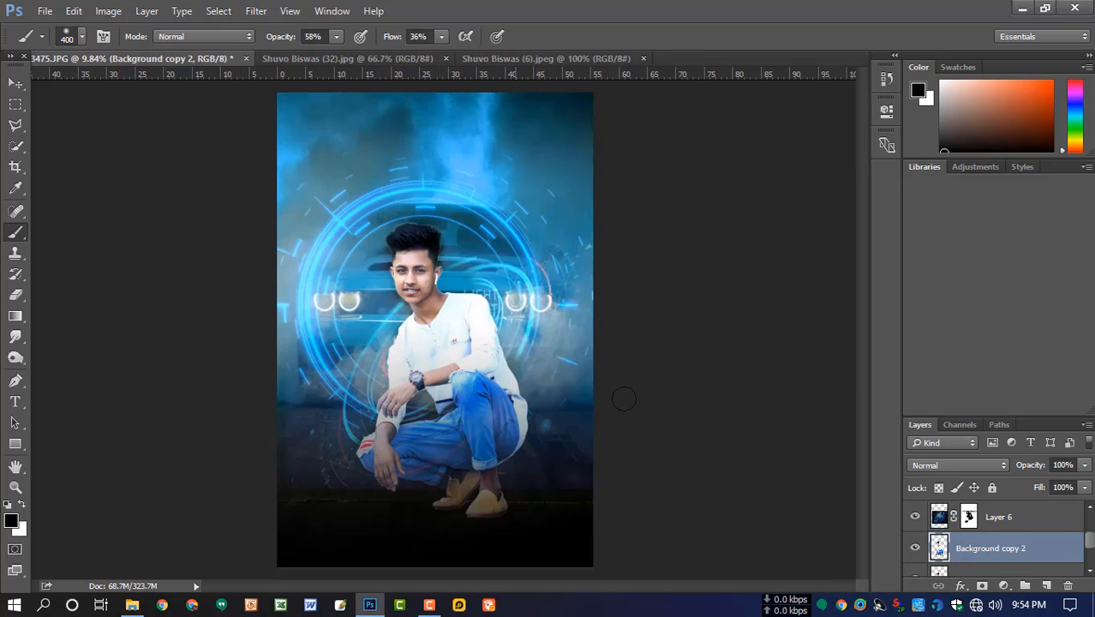
click(16, 145)
scroll(452, 279, up, 5)
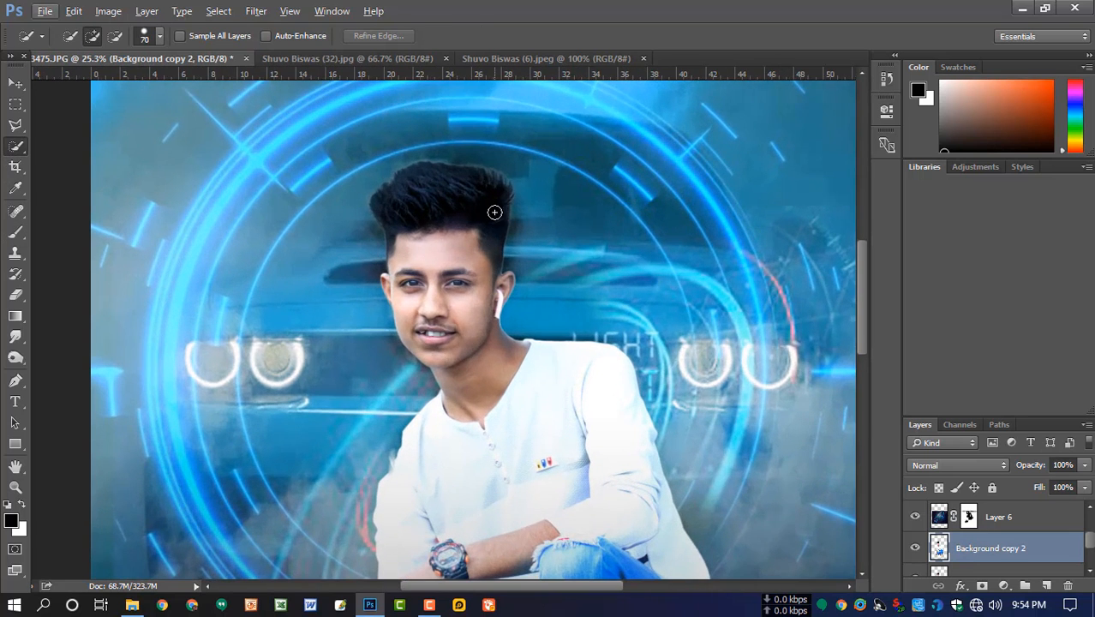
mouse_move(495, 212)
mouse_down()
mouse_move(444, 181)
mouse_move(413, 183)
mouse_move(386, 225)
mouse_up()
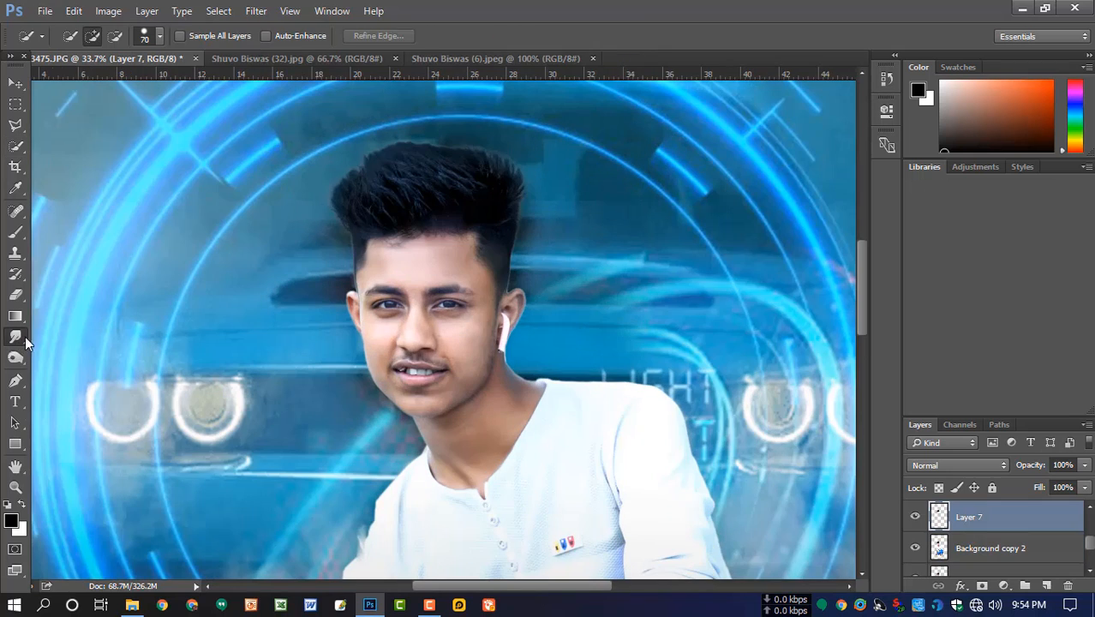
- Smudge the hair edges on Layer 7 into upward strands with the 111 px dotted brush reduced to 70 px at 56% strength
right_click(529, 286)
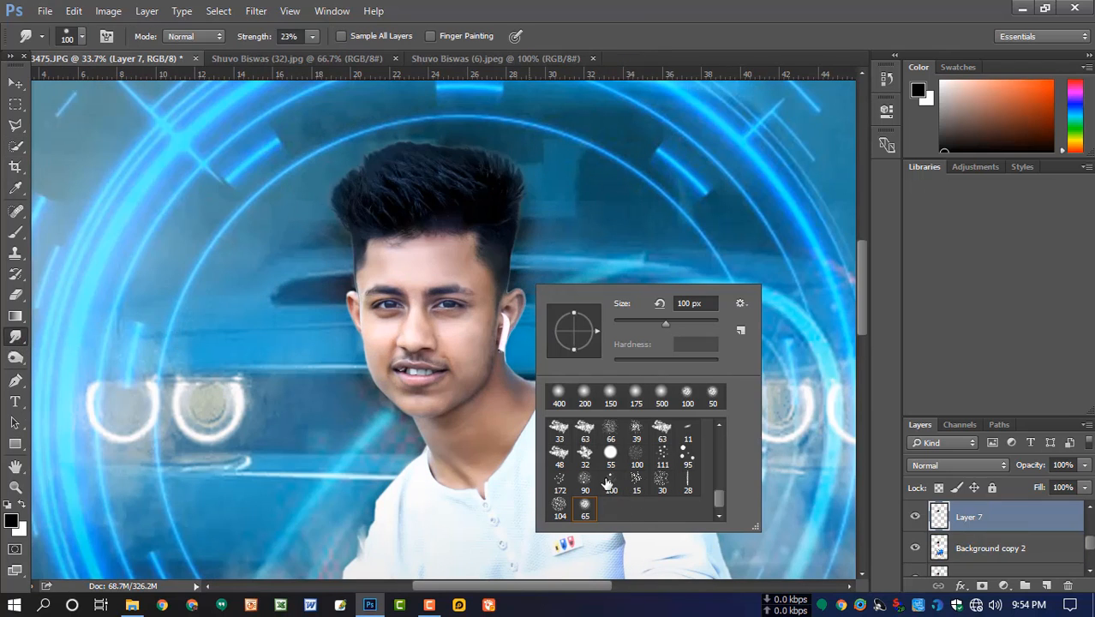
click(661, 461)
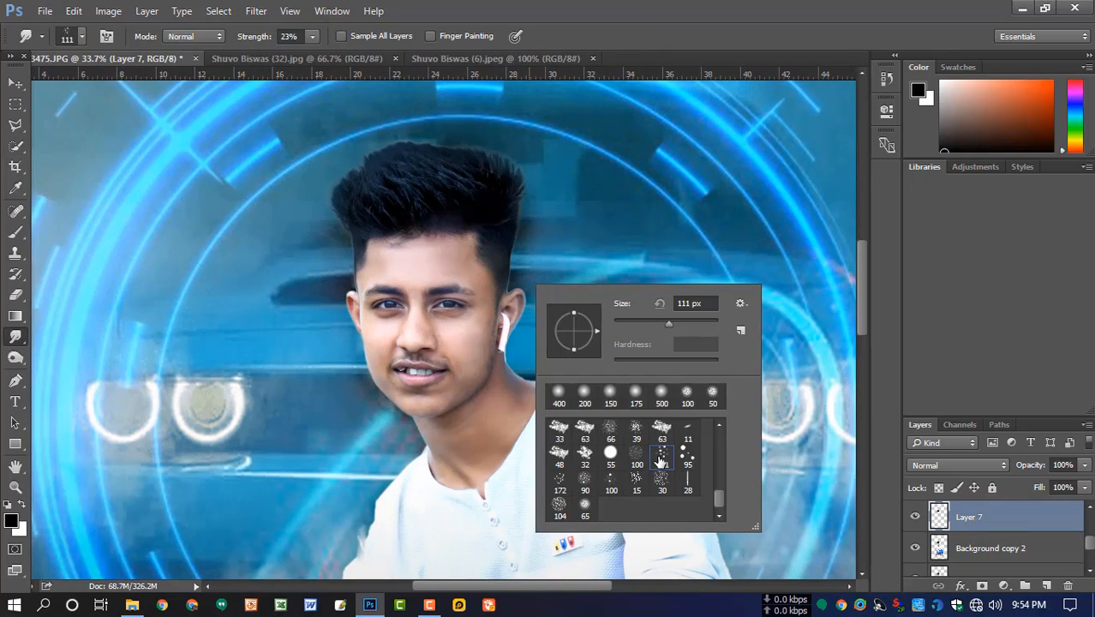
click(477, 265)
scroll(489, 237, down, 2)
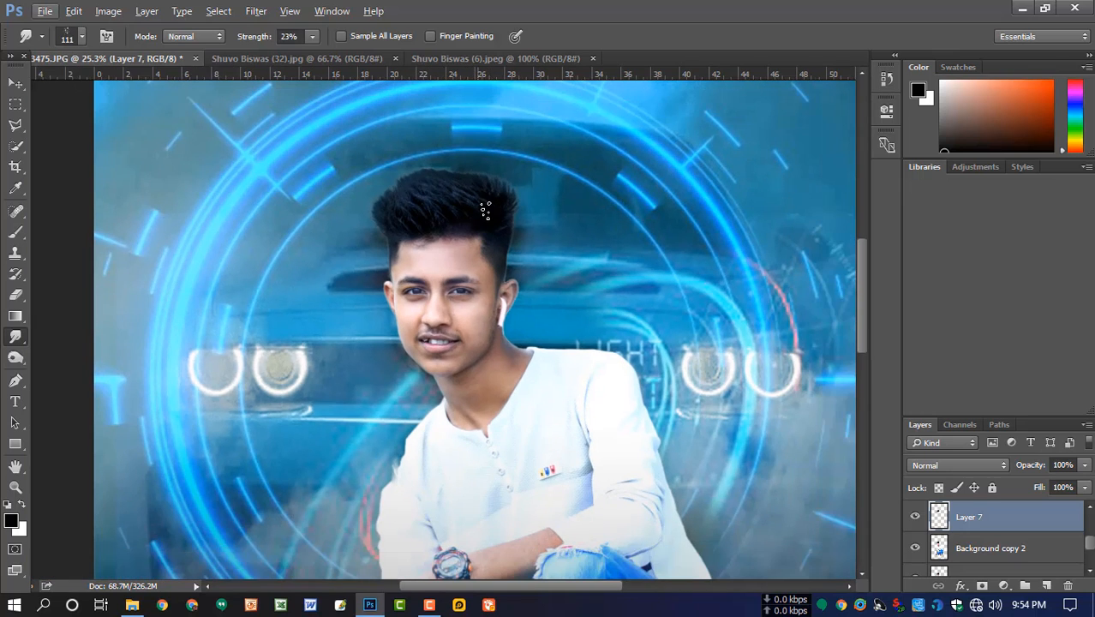
drag(317, 36, 339, 52)
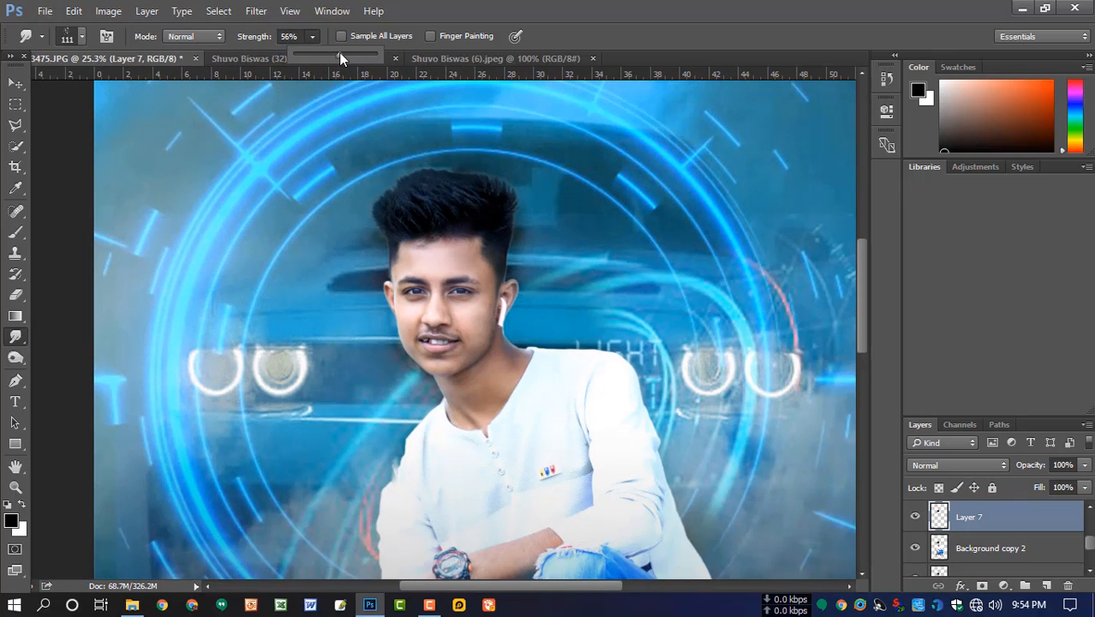
click(485, 193)
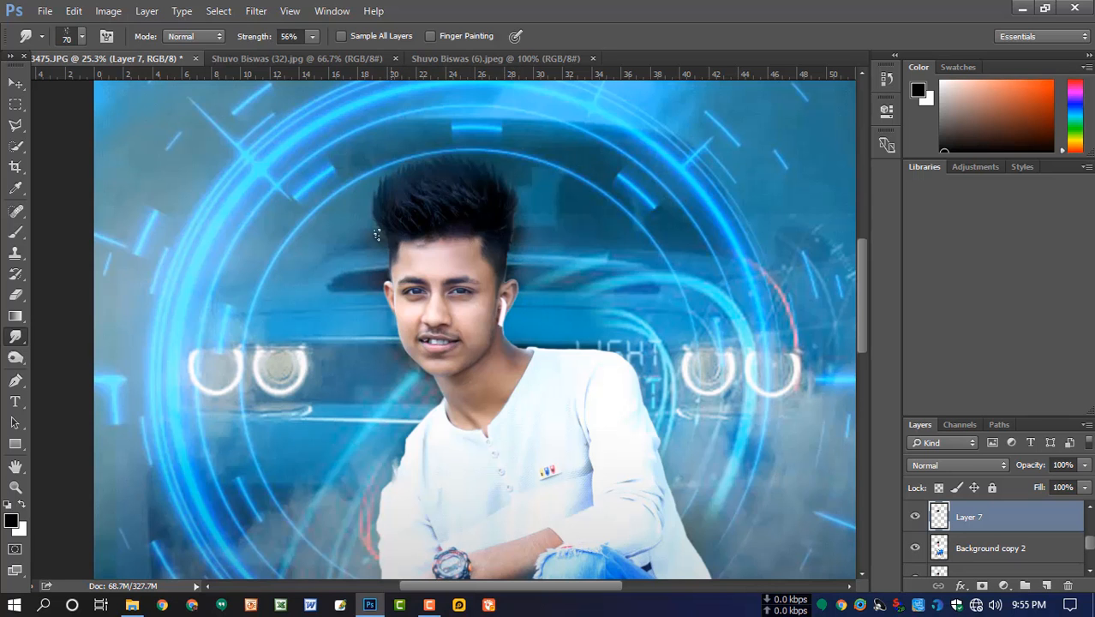
- Inspect the smudged hair up close and at full view, toggling Layer 7's visibility to compare it with the original
scroll(516, 260, down, 5)
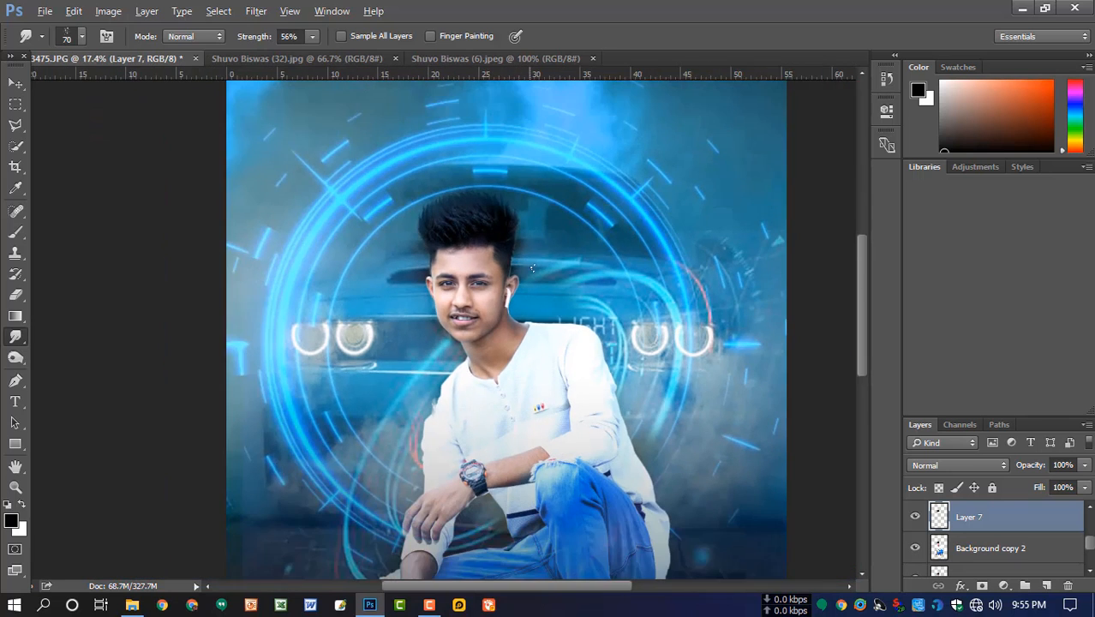
scroll(452, 256, up, 5)
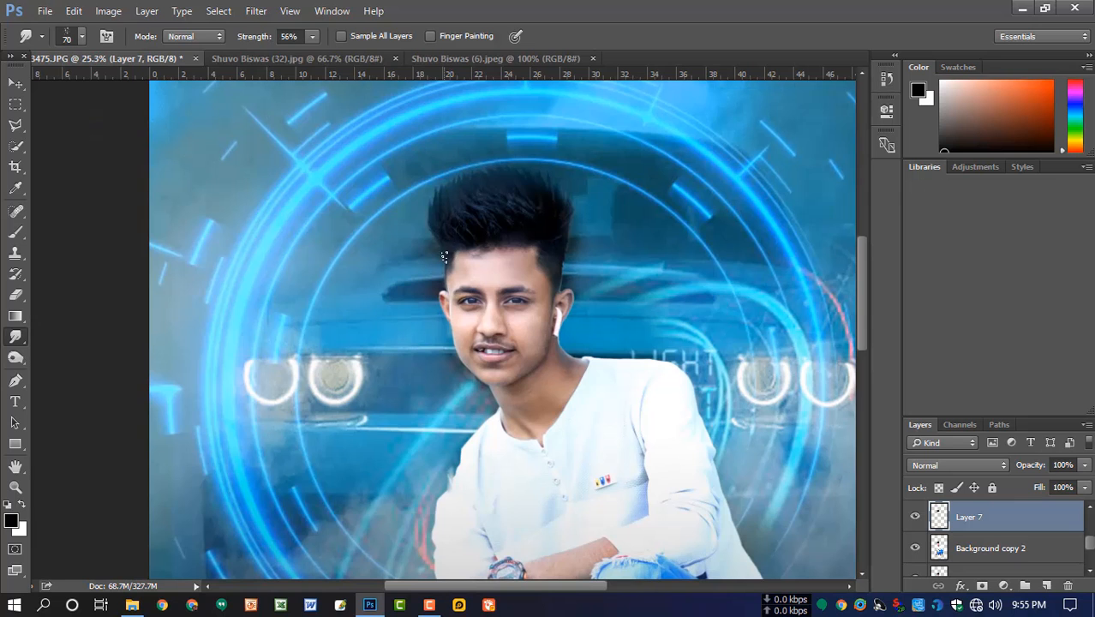
scroll(549, 274, down, 8)
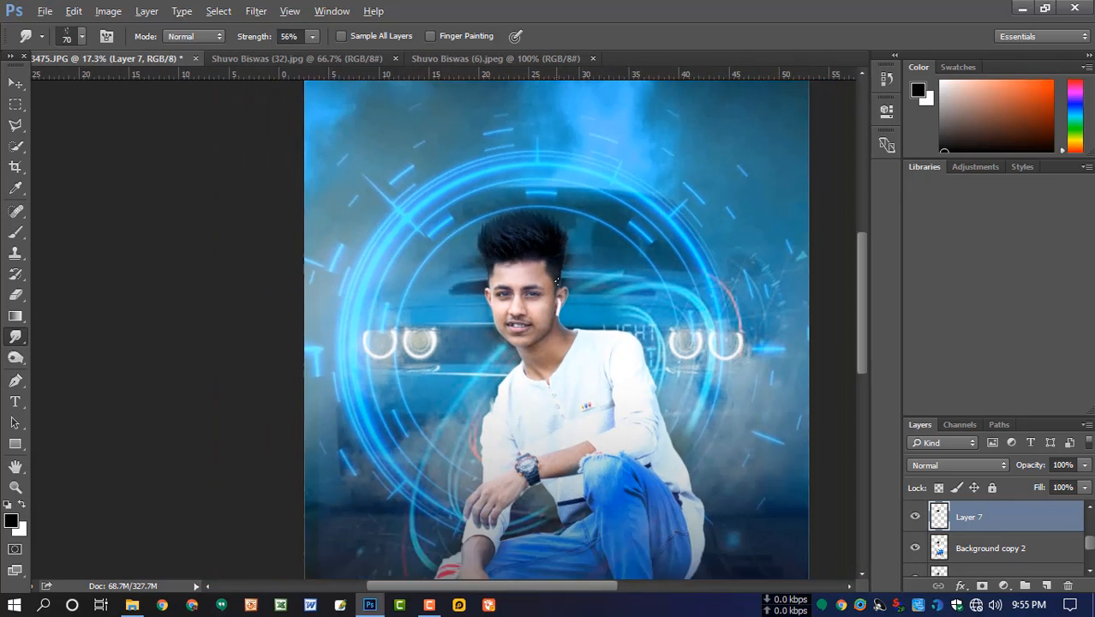
scroll(514, 314, up, 1)
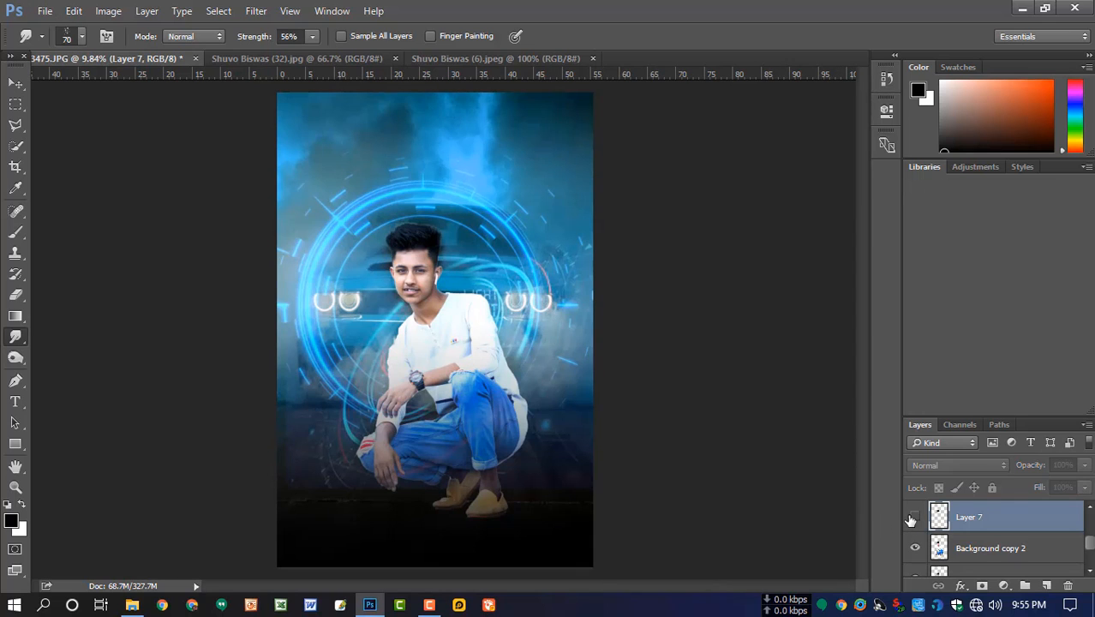
scroll(431, 321, down, 2)
scroll(431, 321, up, 1)
scroll(431, 322, up, 2)
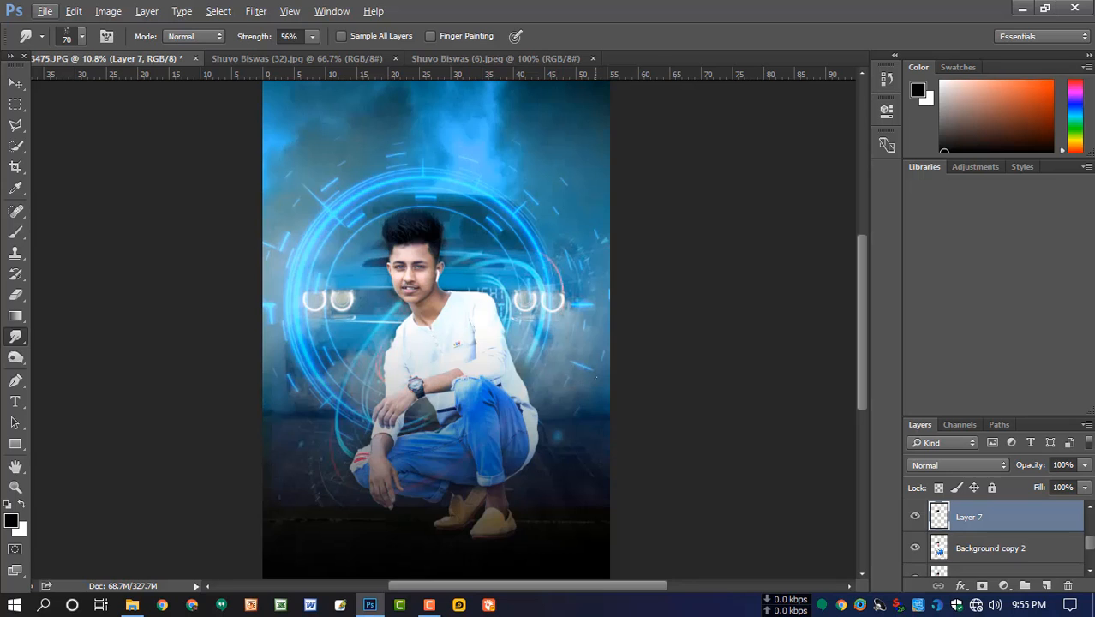
- Add a new layer above Layer 7 and choose a light blue sampled from the image as the foreground colour for the brush
click(1046, 585)
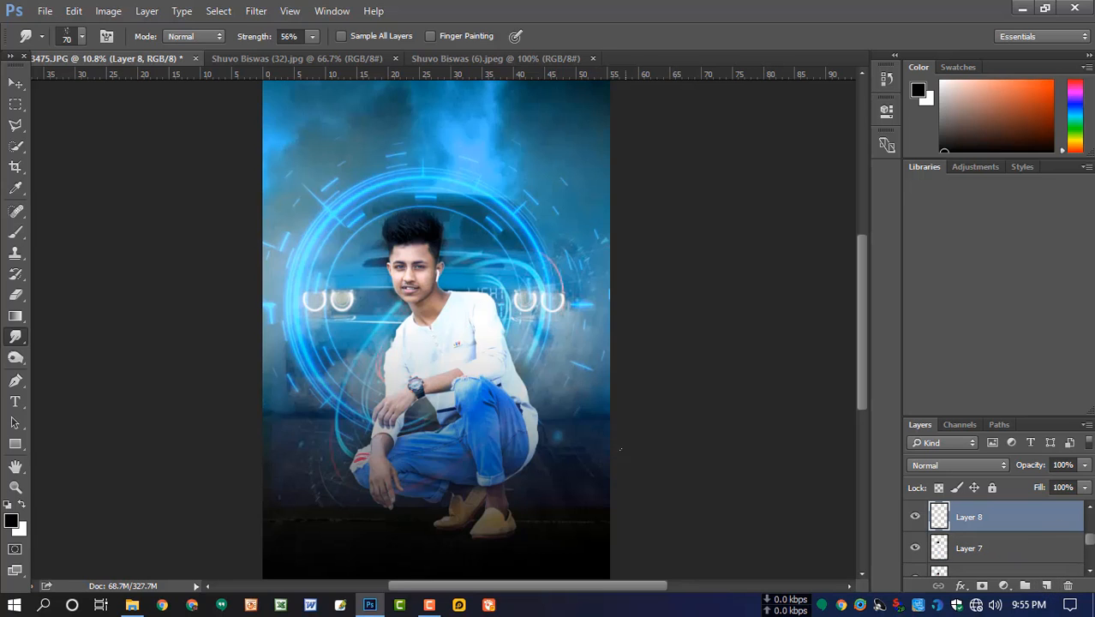
key(b)
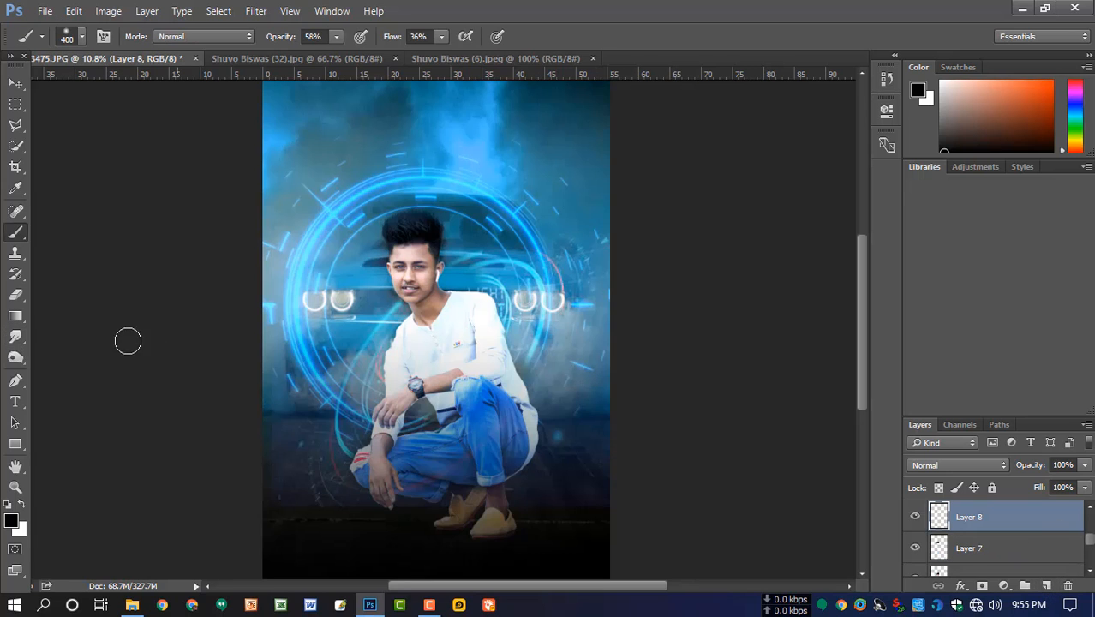
click(11, 521)
drag(511, 99, 842, 163)
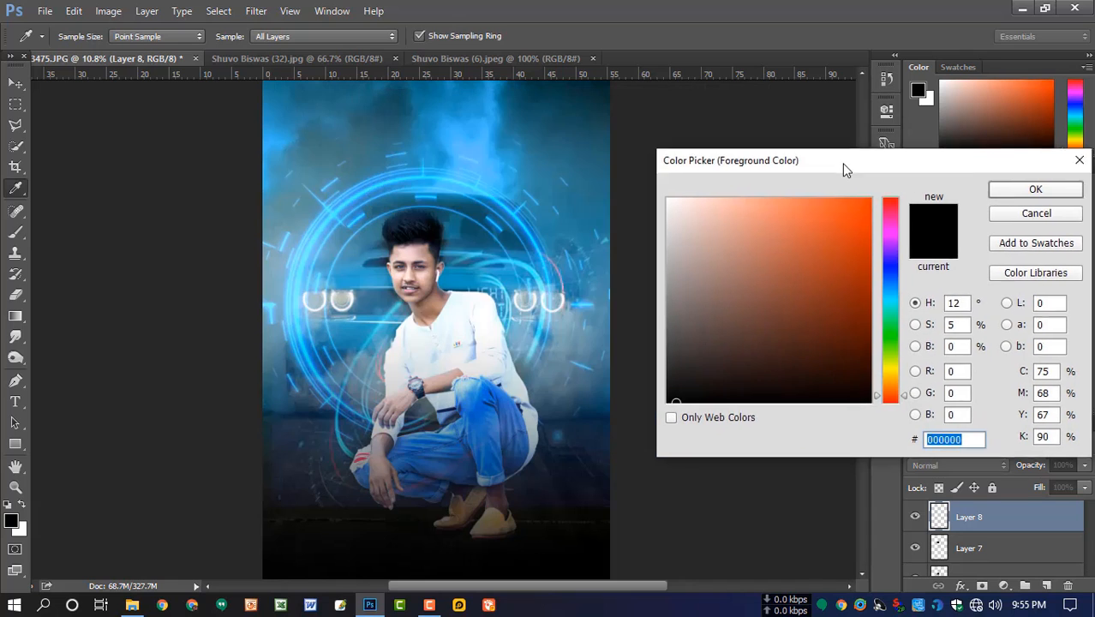
click(383, 324)
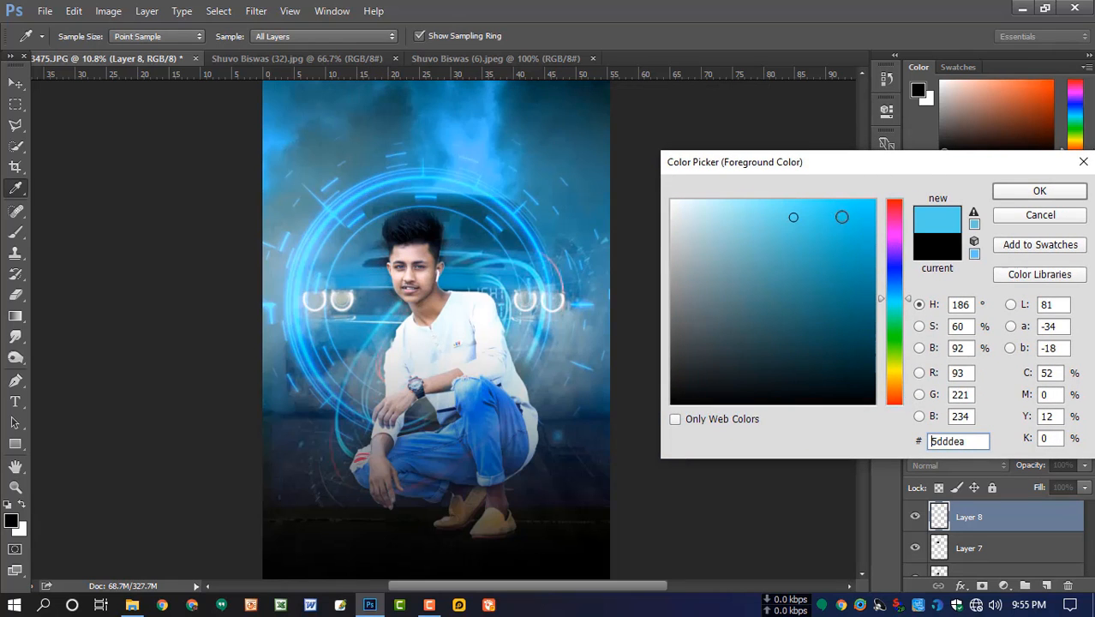
click(1026, 197)
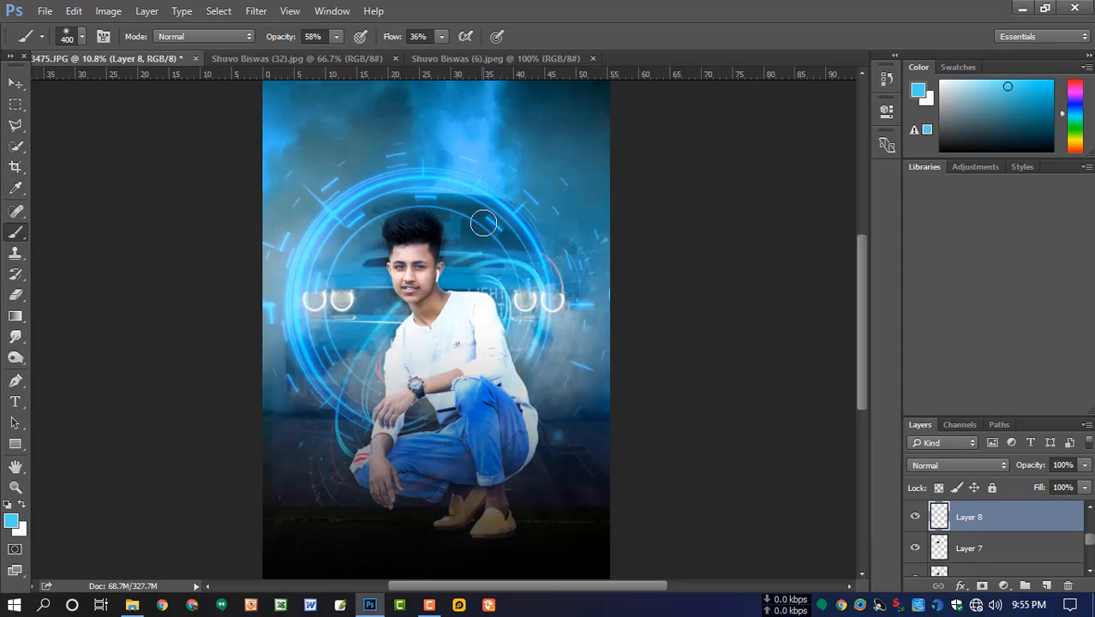
- Paint a soft blue glow beside the man's head with a 900 px brush at 100% opacity, and move it over his hair
key(bracketright)
key(bracketright)
key(bracketright)
key(bracketright)
key(bracketright)
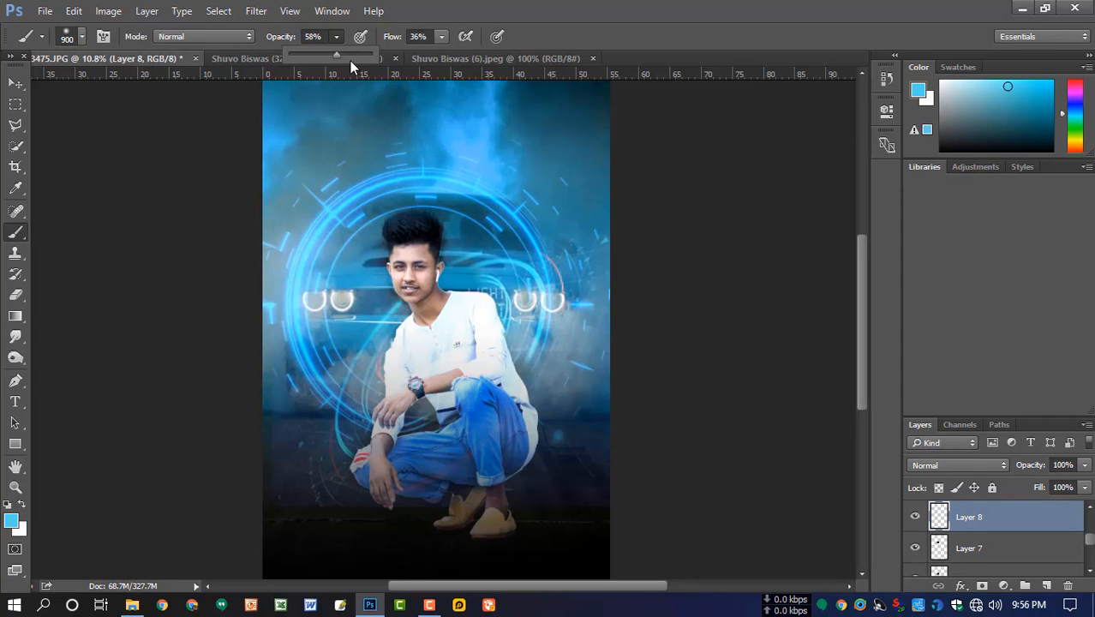
key(0)
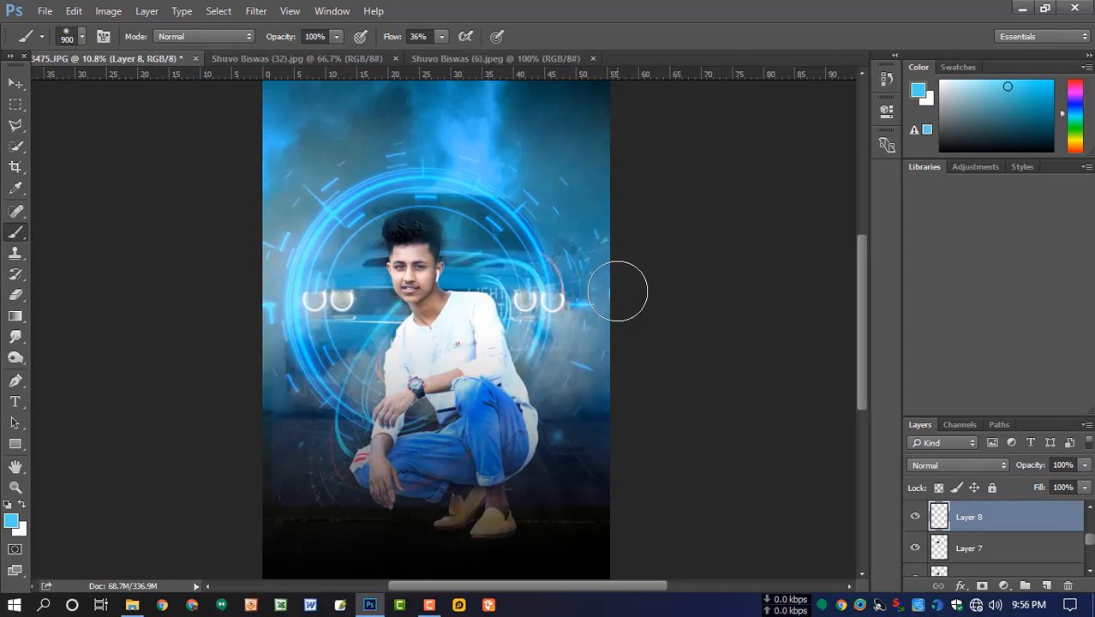
key(ctrl+t)
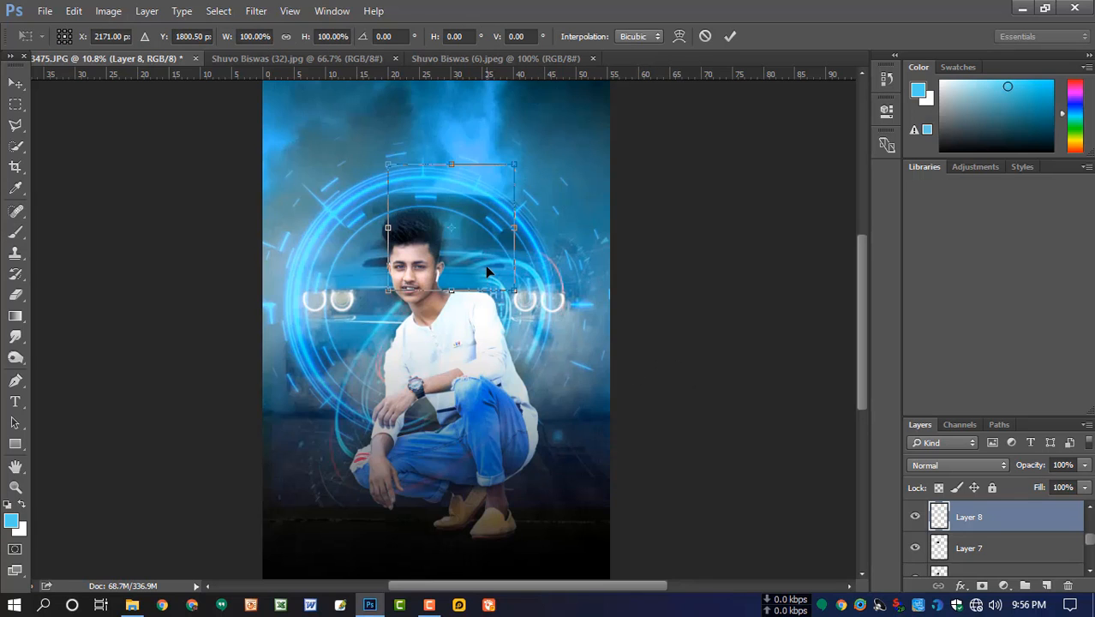
drag(485, 267, 463, 262)
key(Return)
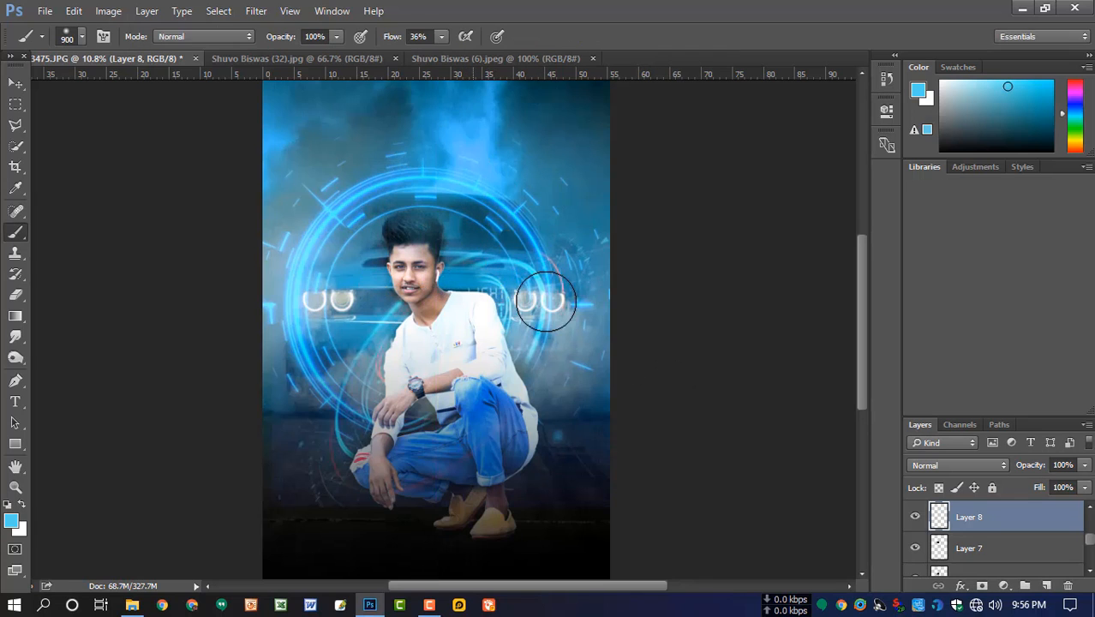
- Set Layer 8's opacity to 41% and scale its blue glow up to about 160% around the head
click(1085, 464)
drag(1083, 485, 1051, 490)
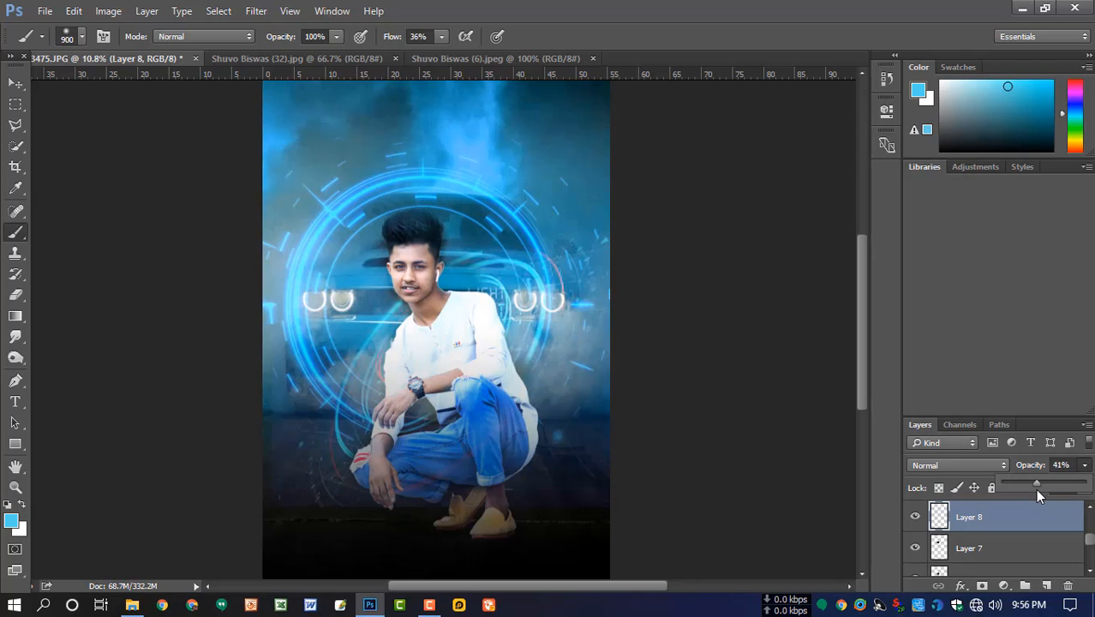
key(Return)
key(ctrl+t)
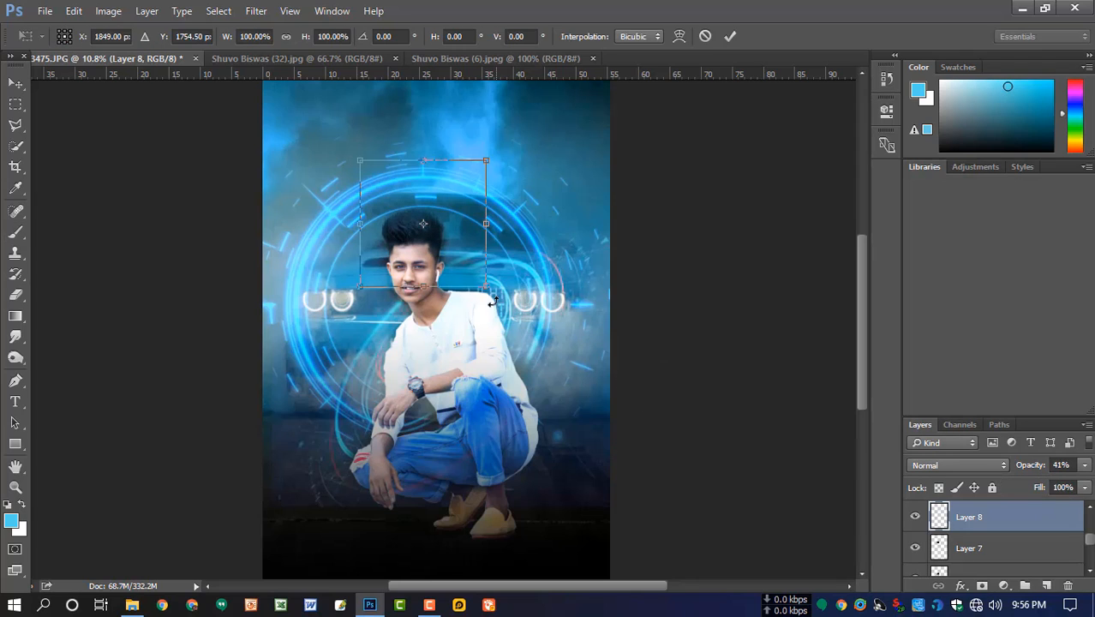
drag(493, 300, 513, 335)
key(Return)
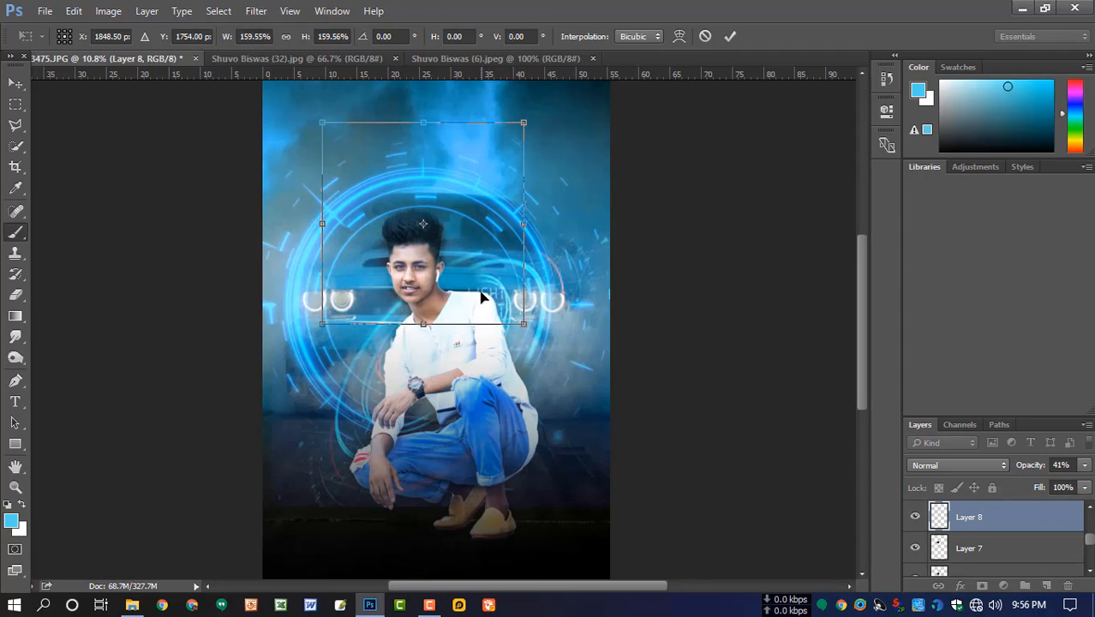
- Reduce the opacity of the enlarged blue glow on Layer 8 to 34%
scroll(511, 308, down, 4)
scroll(426, 269, up, 3)
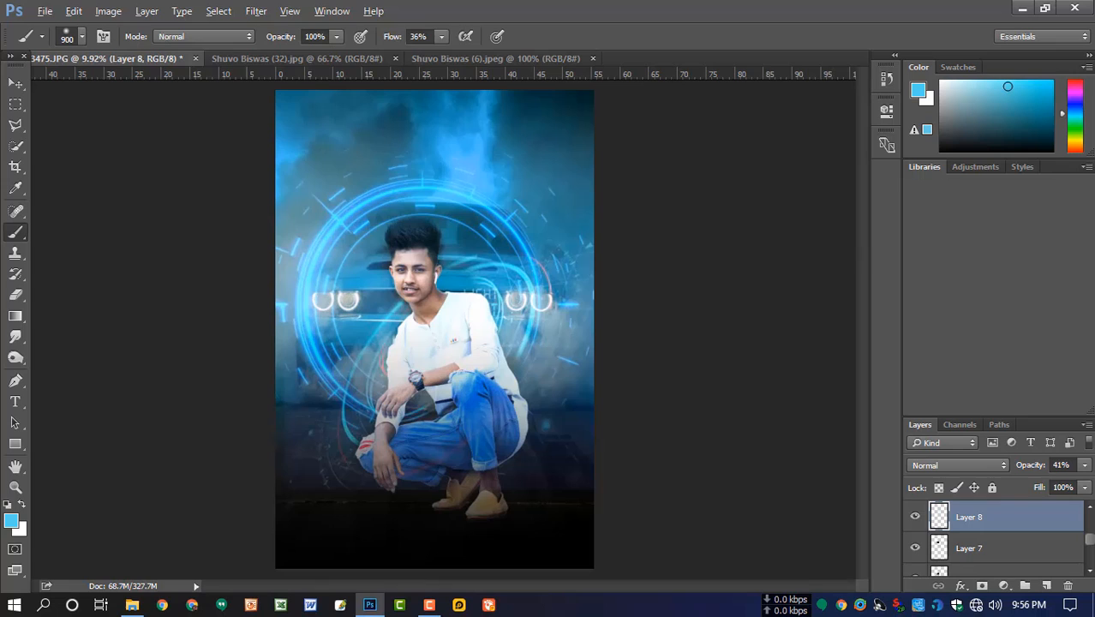
click(1084, 465)
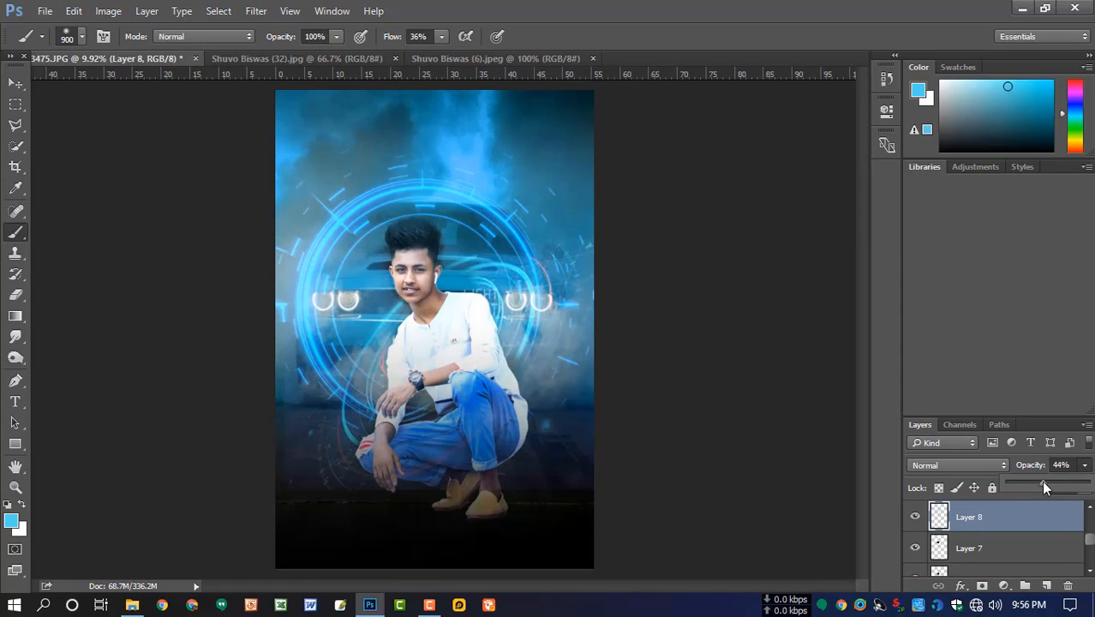
scroll(484, 307, up, 1)
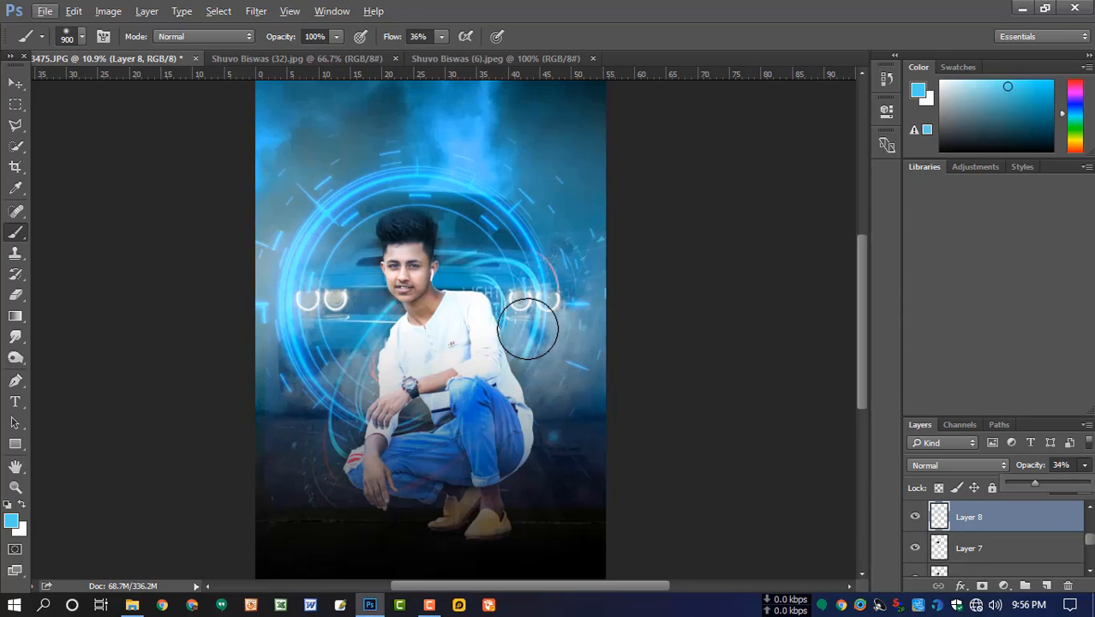
scroll(531, 312, down, 1)
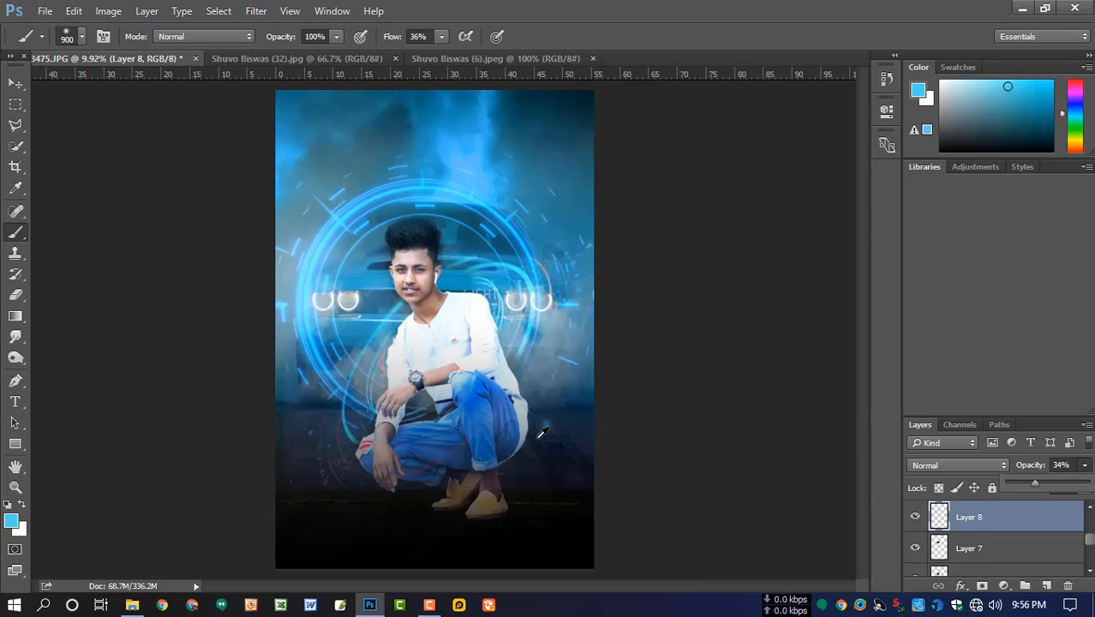
- Select Layer 4, the dark gradient at the top of the layer stack, and raise its opacity to 100%
scroll(988, 545, down, 1)
scroll(988, 553, down, 3)
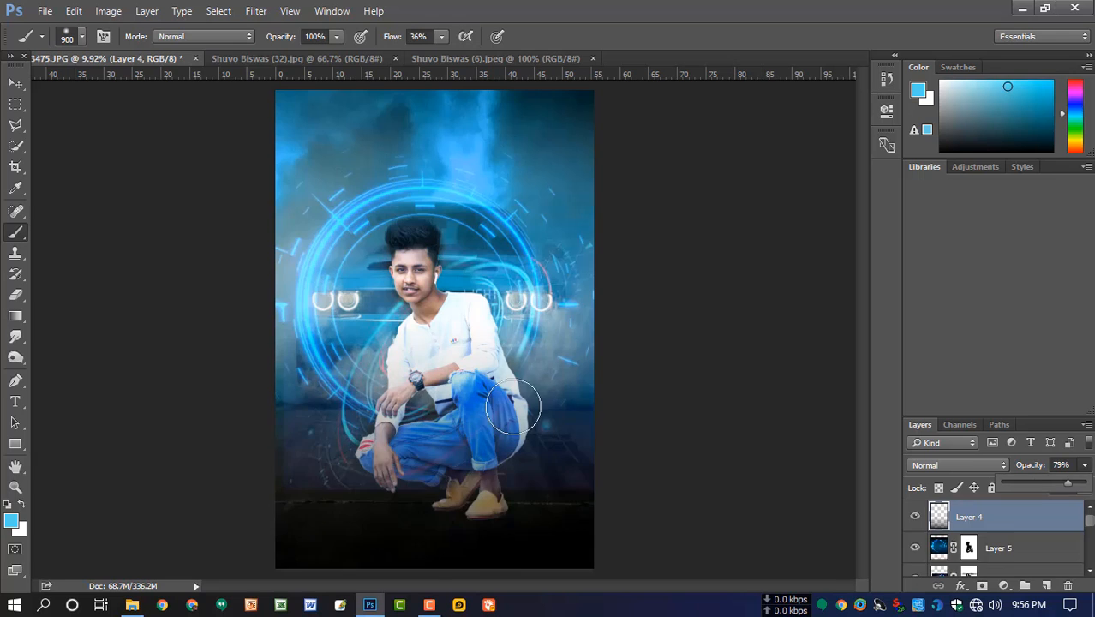
scroll(505, 383, down, 3)
scroll(455, 359, up, 1)
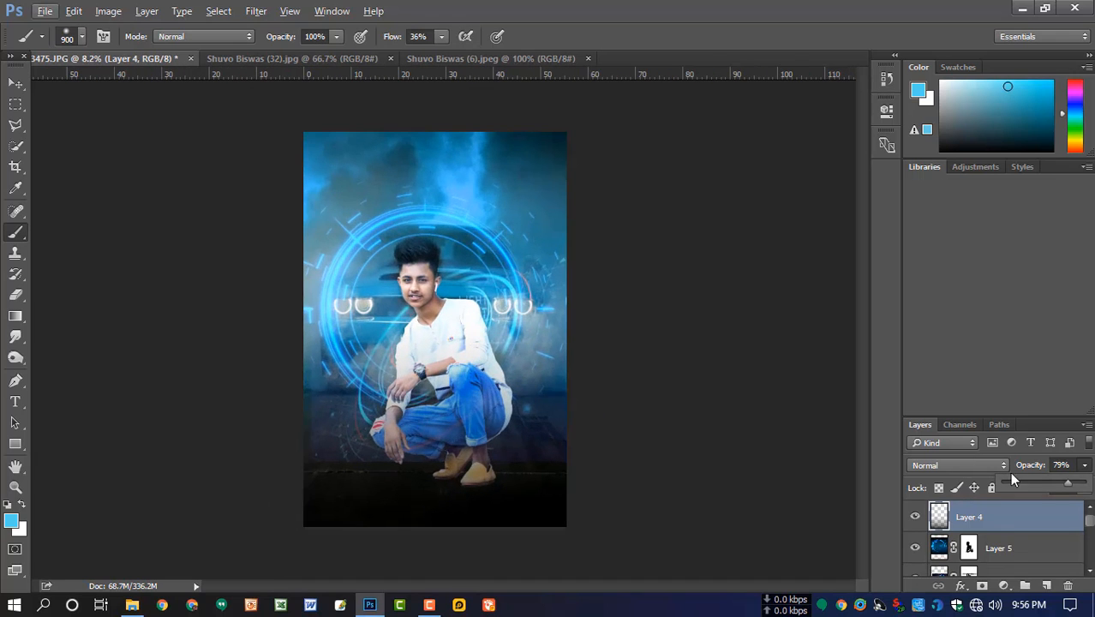
drag(1078, 485, 1087, 485)
scroll(569, 342, up, 1)
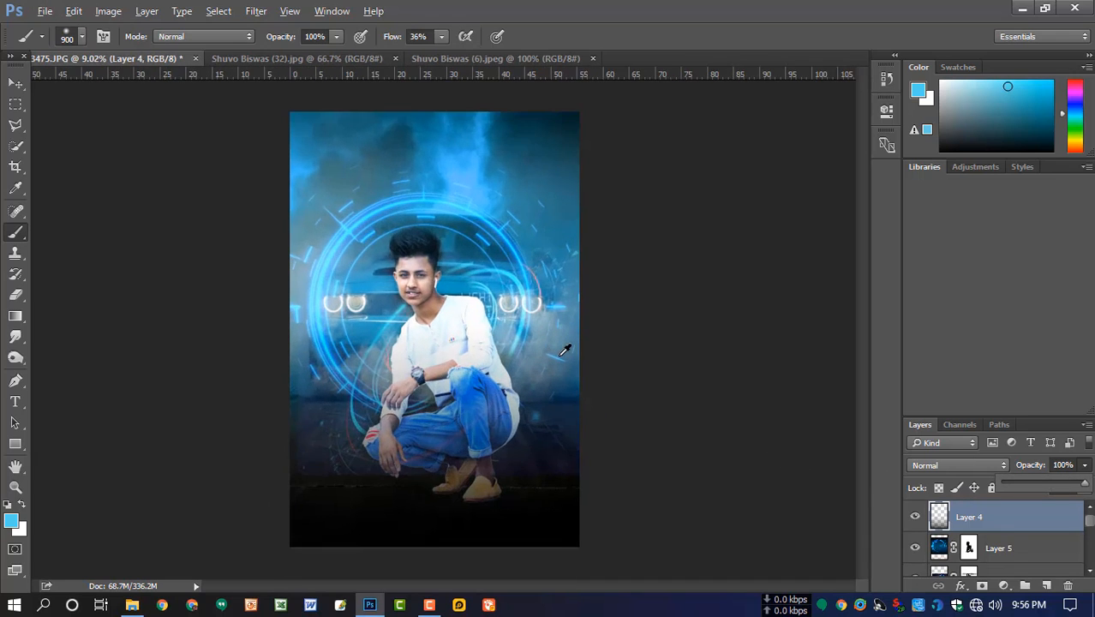
scroll(564, 351, down, 1)
key(alt)
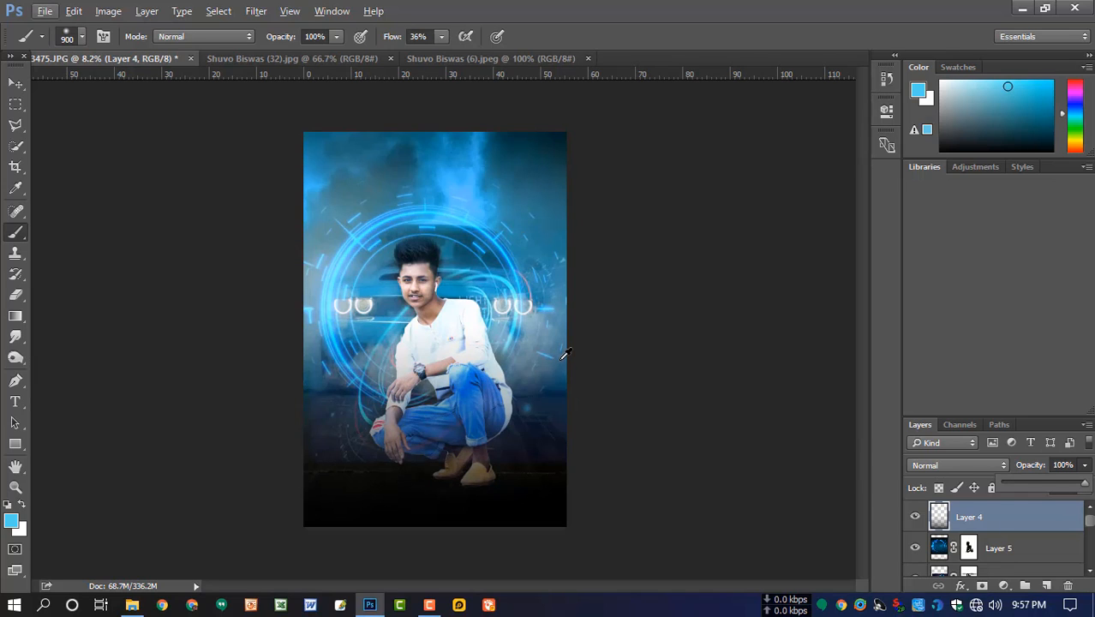
- Merge all visible layers into a single layer with Layer 4 selected
click(958, 525)
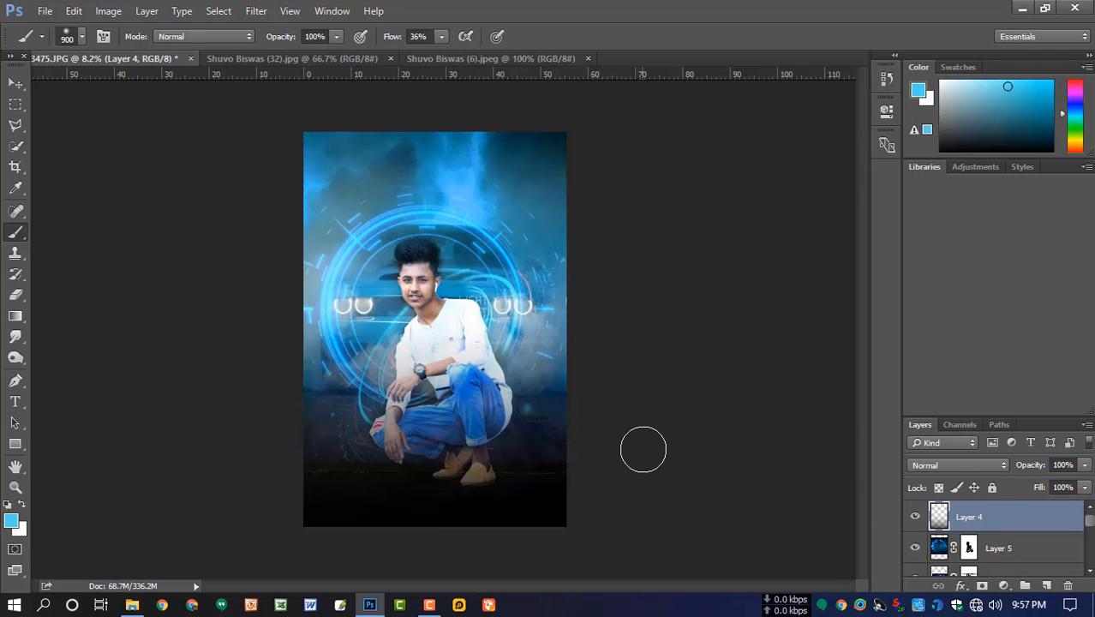
key(ctrl+shift+e)
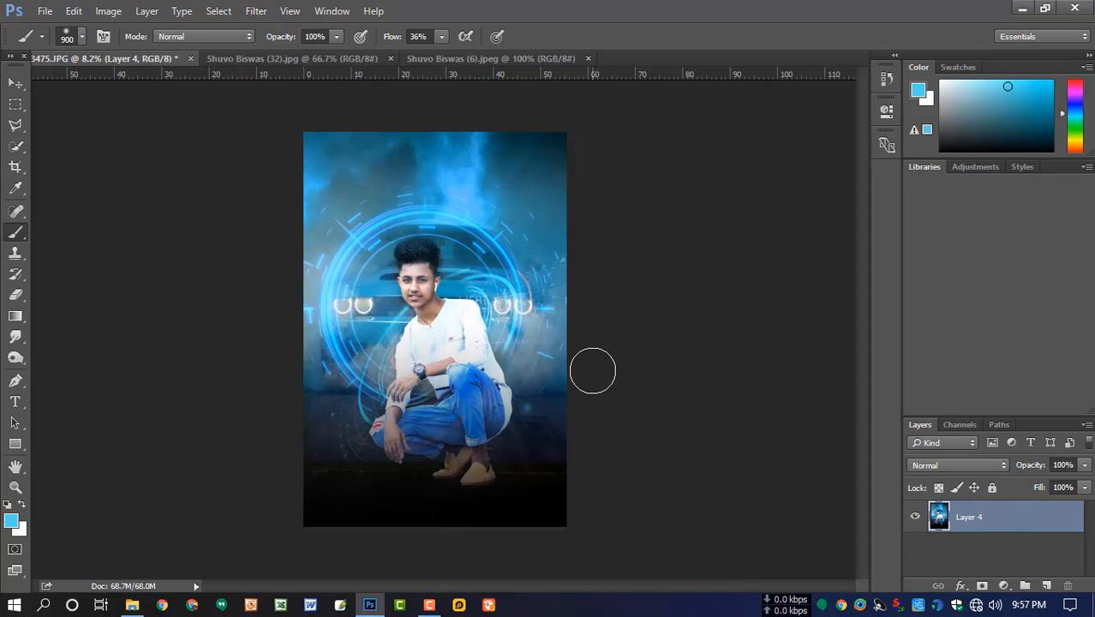
scroll(450, 319, up, 1)
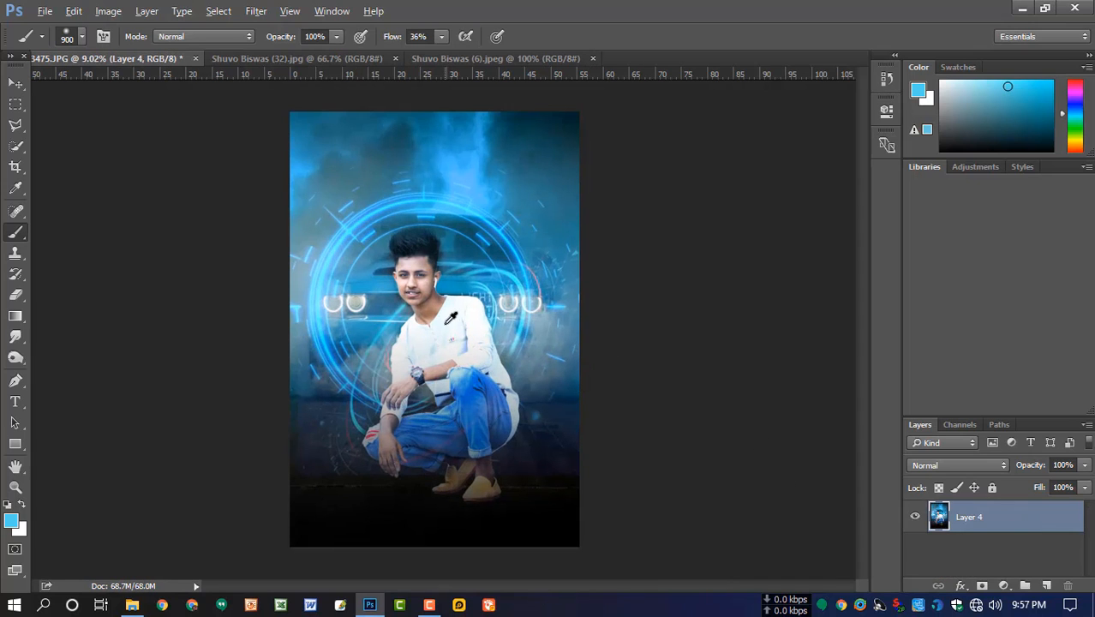
- Open the merged layer in the Camera Raw filter and set Contrast to +9, Highlights to 0, Shadows to +17 and Whites to -45
click(256, 11)
click(300, 105)
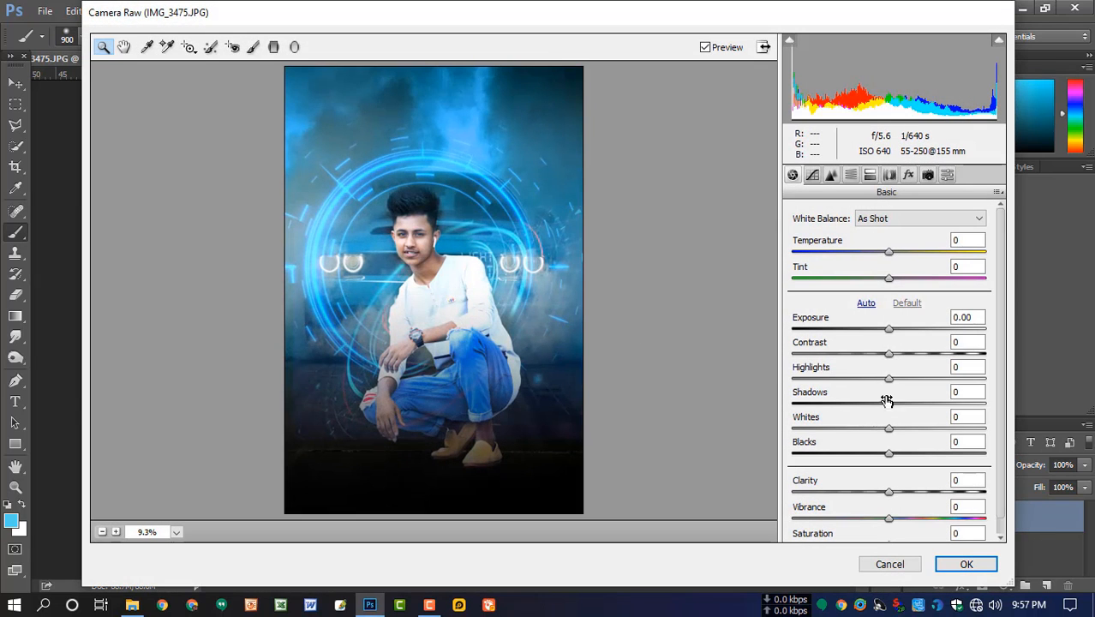
mouse_move(888, 361)
mouse_down()
mouse_move(906, 379)
mouse_move(882, 378)
mouse_up()
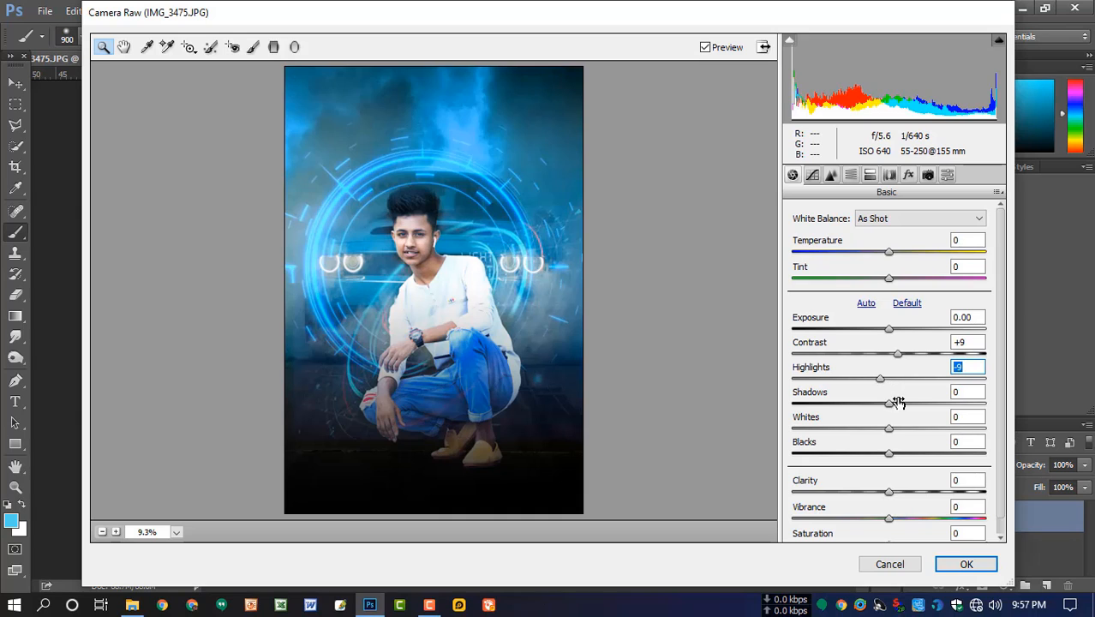
text(0)
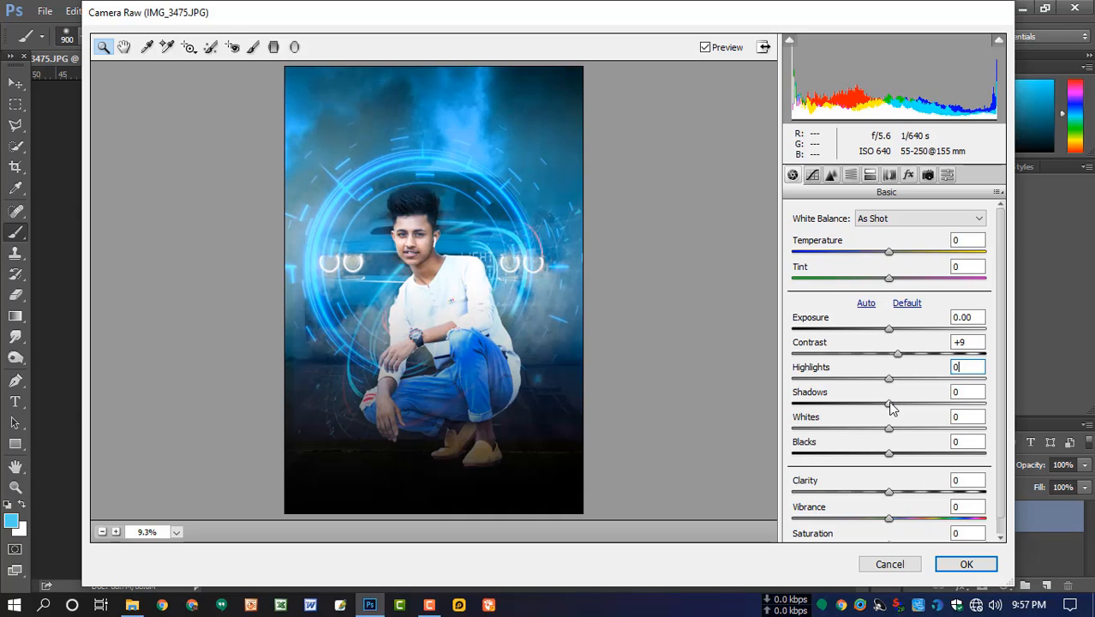
drag(890, 404, 893, 455)
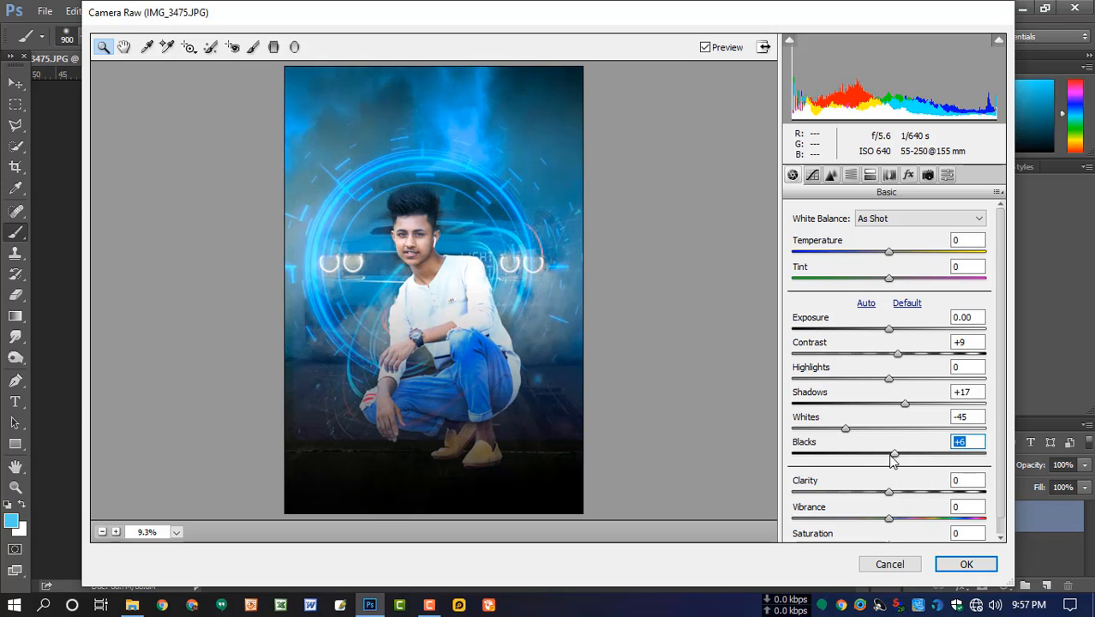
- Set Blacks to -18, Clarity to +22, Vibrance to +23 and Saturation to +2, and apply the Camera Raw grade
drag(895, 459, 897, 531)
scroll(908, 505, down, 1)
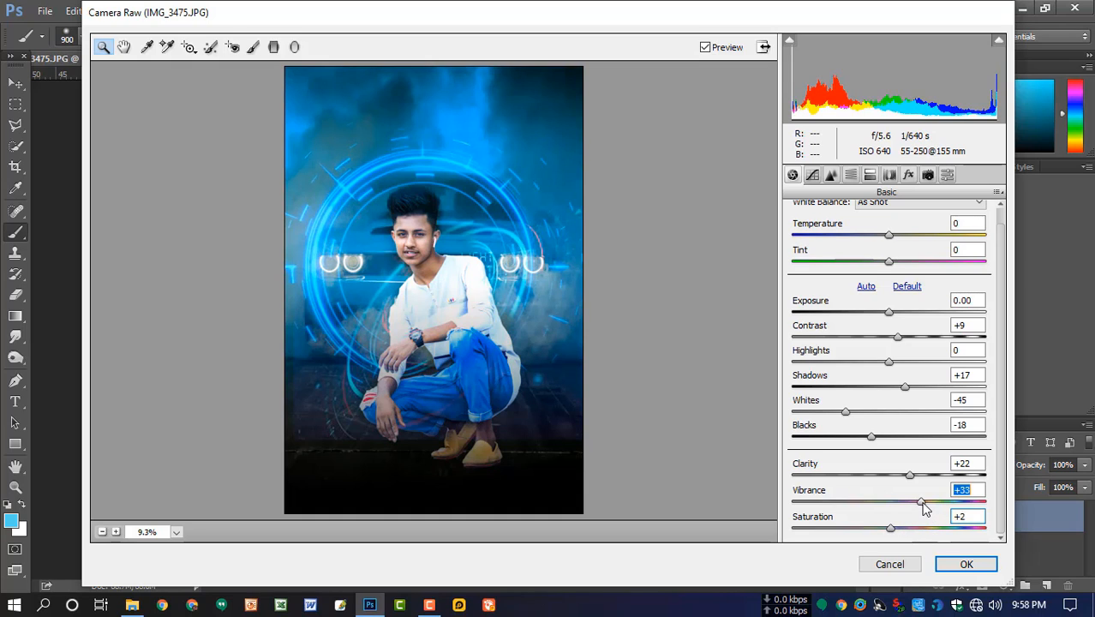
drag(924, 507, 914, 510)
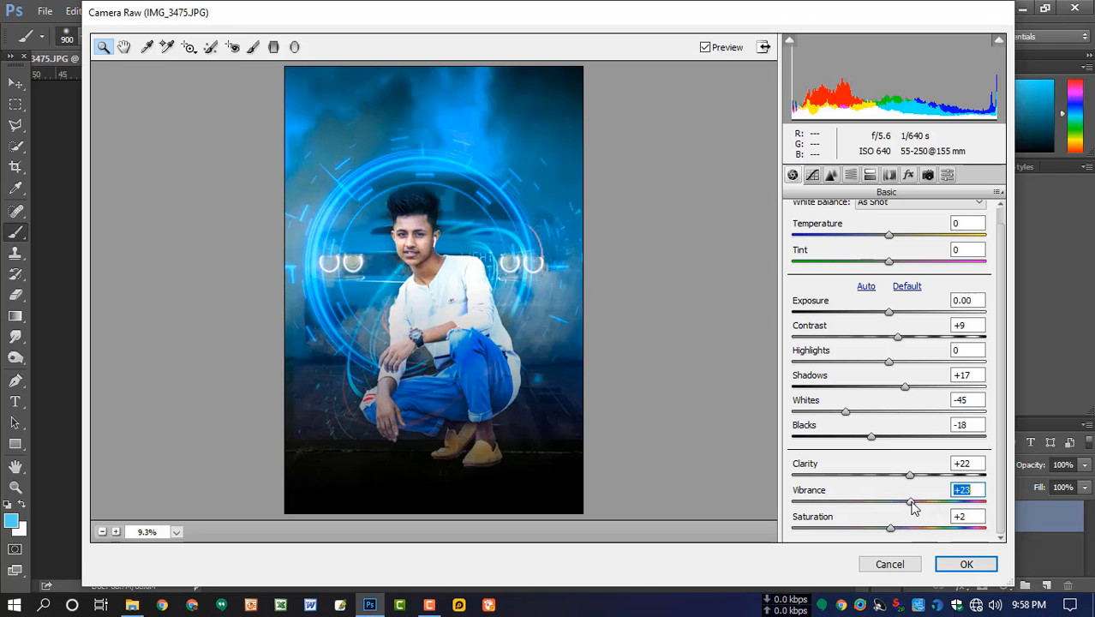
click(966, 563)
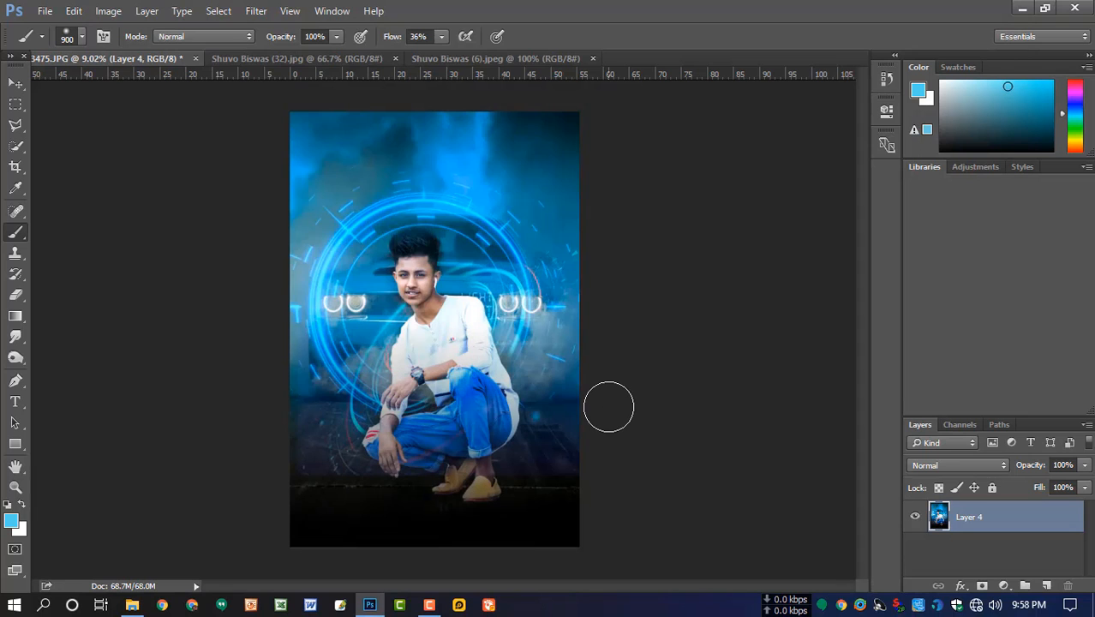
- Set up the Brush for retouching the man's skin with size 175, 32% opacity and 15% flow
scroll(441, 277, up, 6)
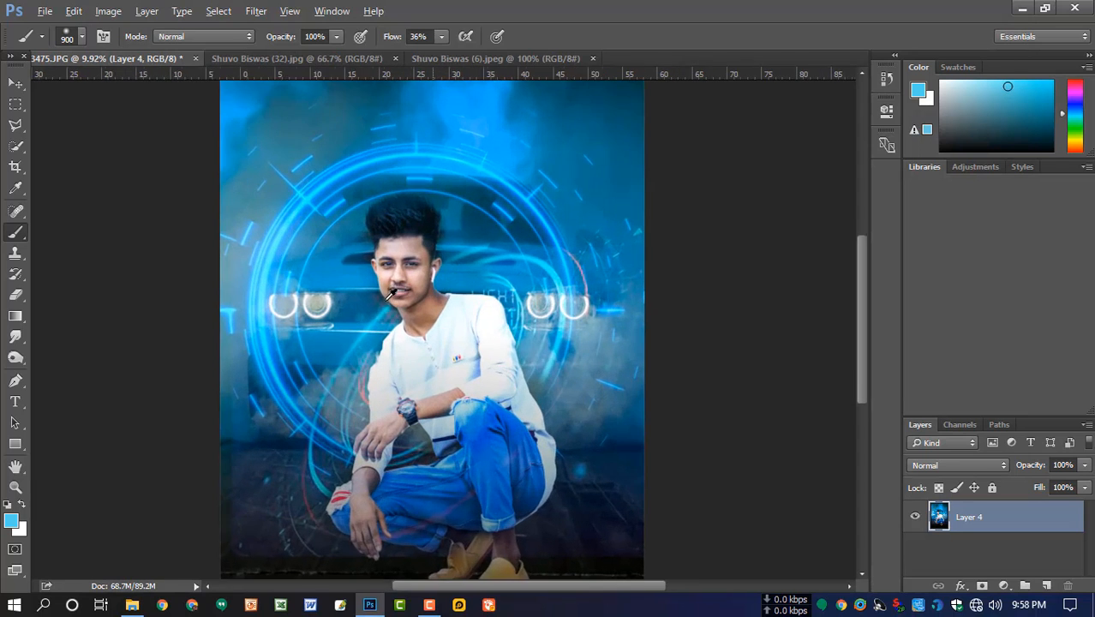
scroll(426, 310, up, 3)
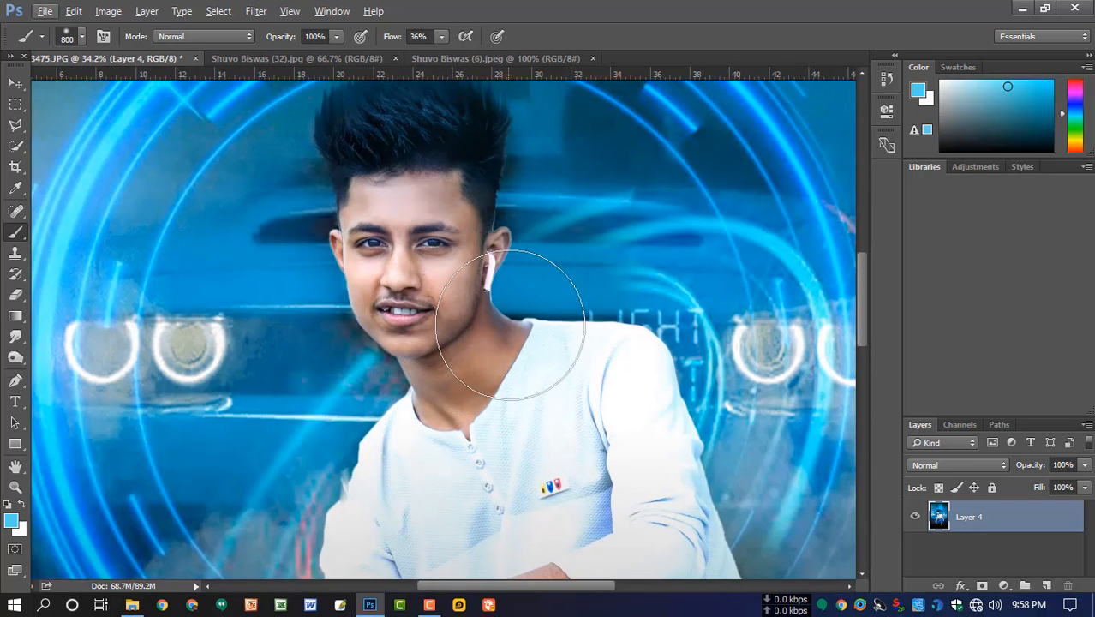
key(bracketleft)
key(bracketleft)
key(bracketleft)
key(bracketleft)
key(bracketleft)
key(bracketleft)
key(bracketleft)
key(bracketleft)
key(bracketleft)
click(337, 36)
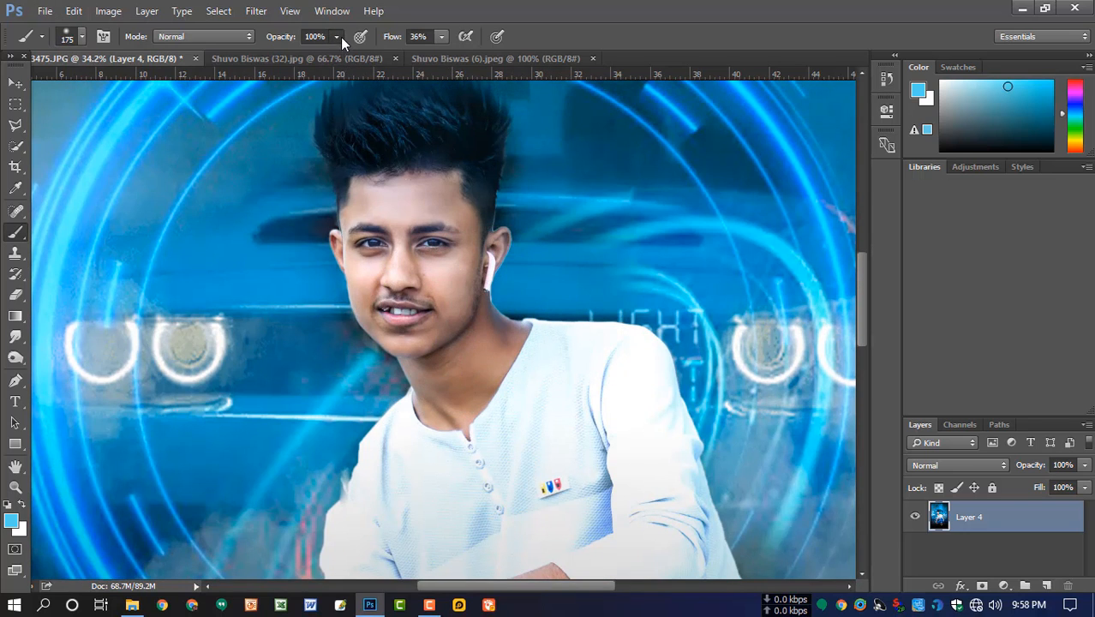
drag(338, 53, 280, 59)
click(441, 36)
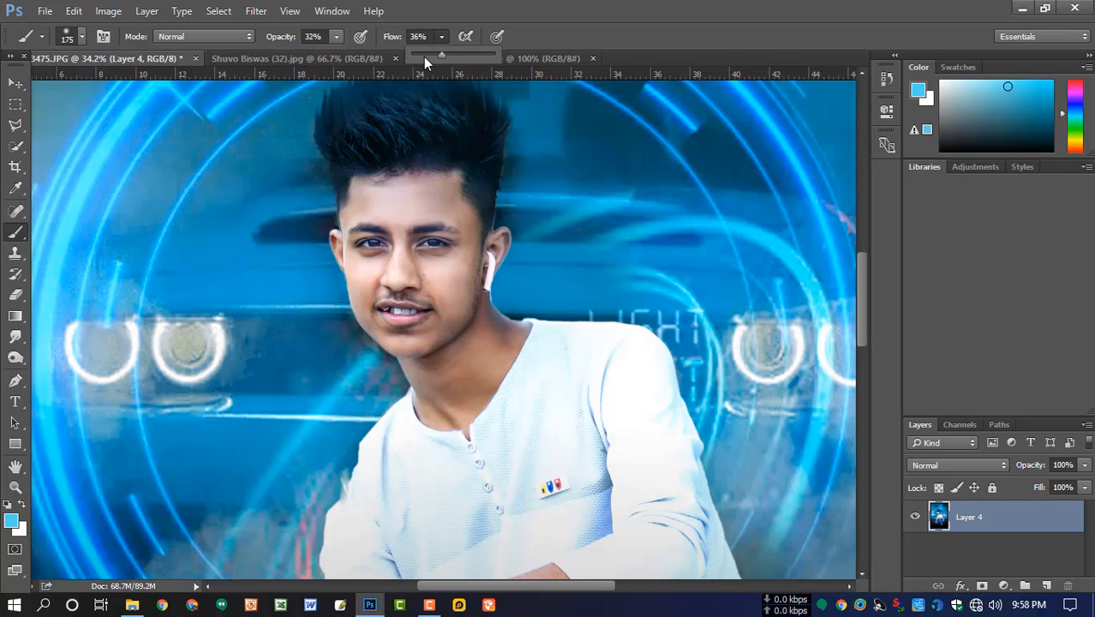
click(423, 56)
- Sample the man's skin tone as the brush colour and reduce the brush size to 125 for retouching his neck and face
alt+click(483, 349)
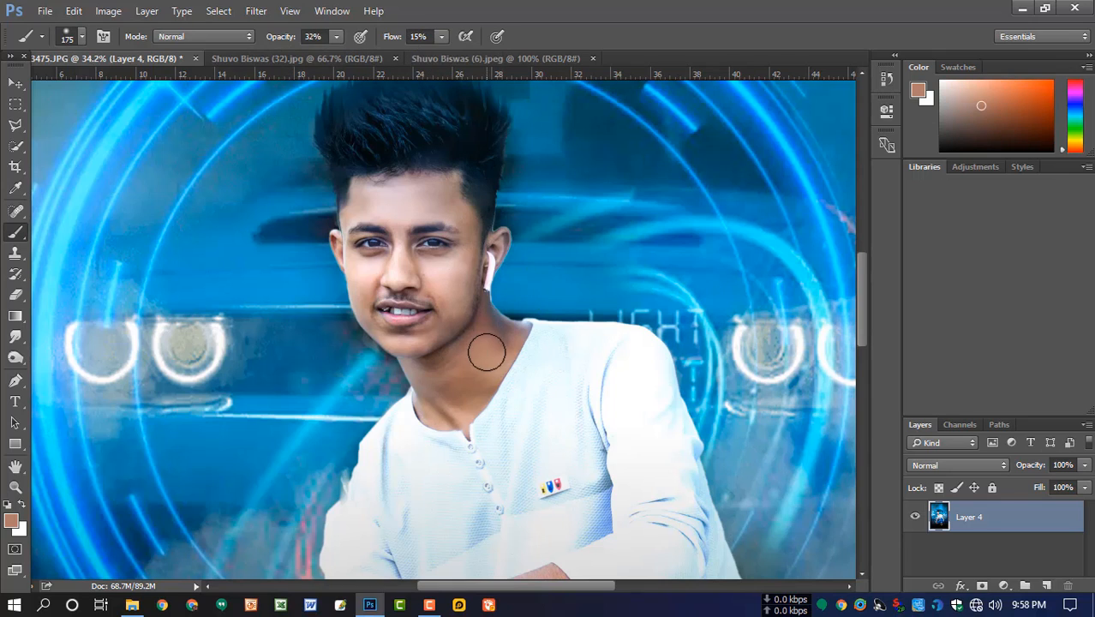
key(bracketleft)
key(bracketleft)
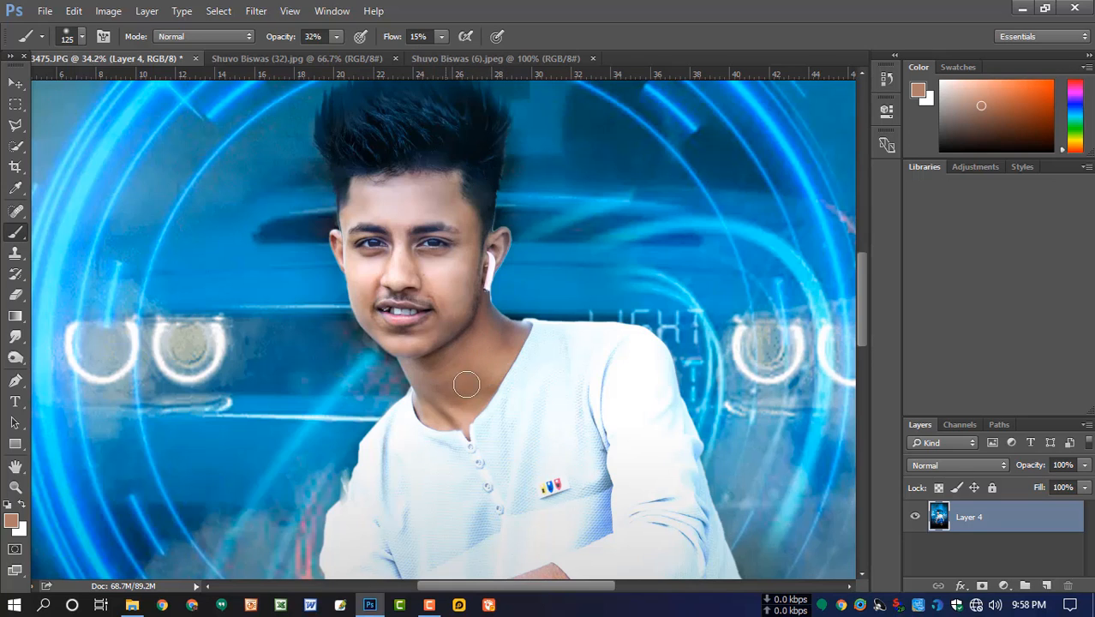
scroll(420, 260, up, 5)
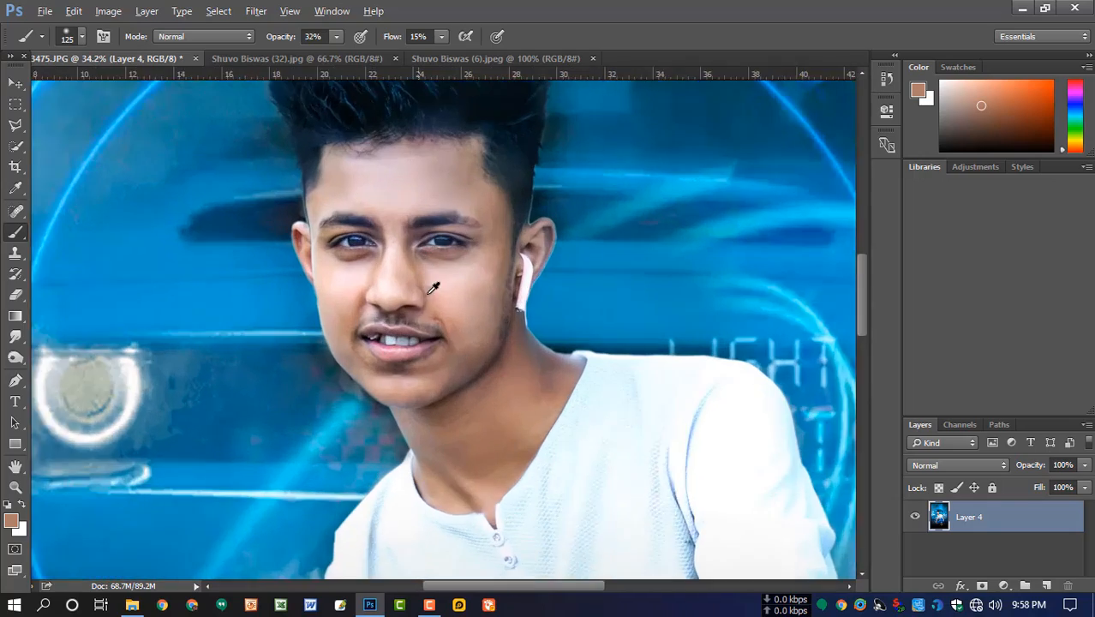